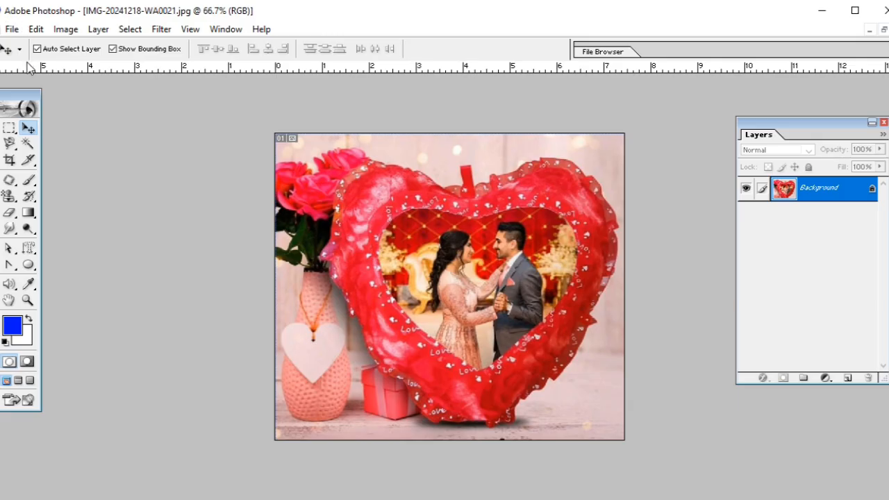
{"action": "left_click", "coordinate": [37, 33]}
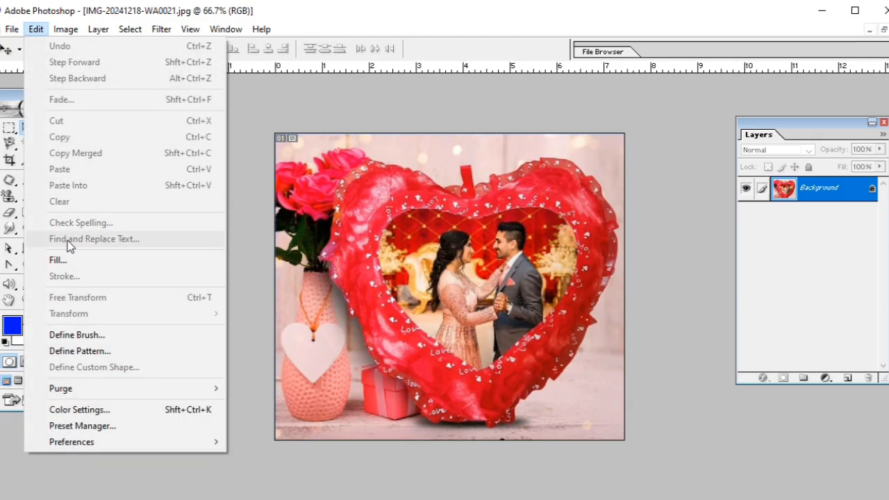
{"action": "mouse_move", "coordinate": [12, 29]}
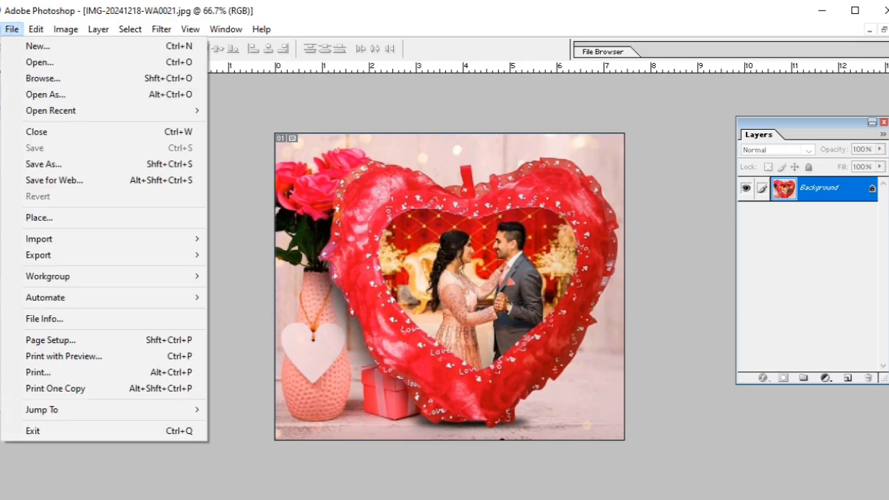
{"action": "left_click", "coordinate": [1, 96]}
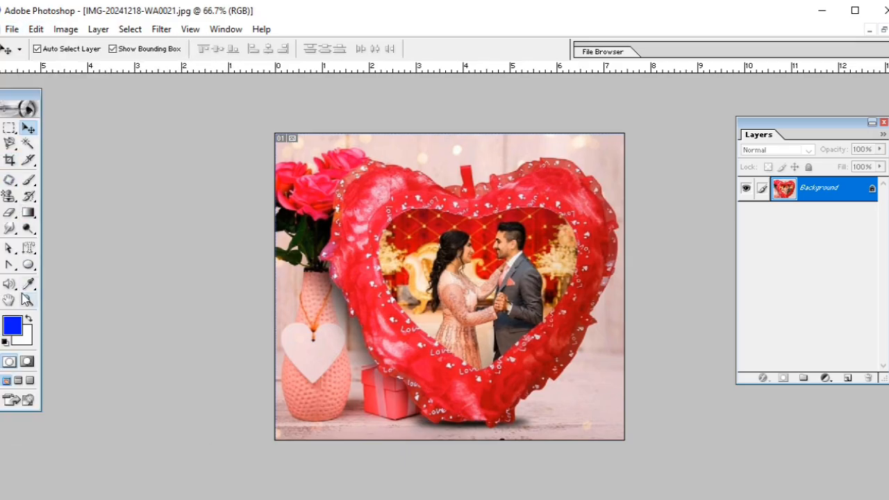
{"action": "double_click", "coordinate": [17, 98]}
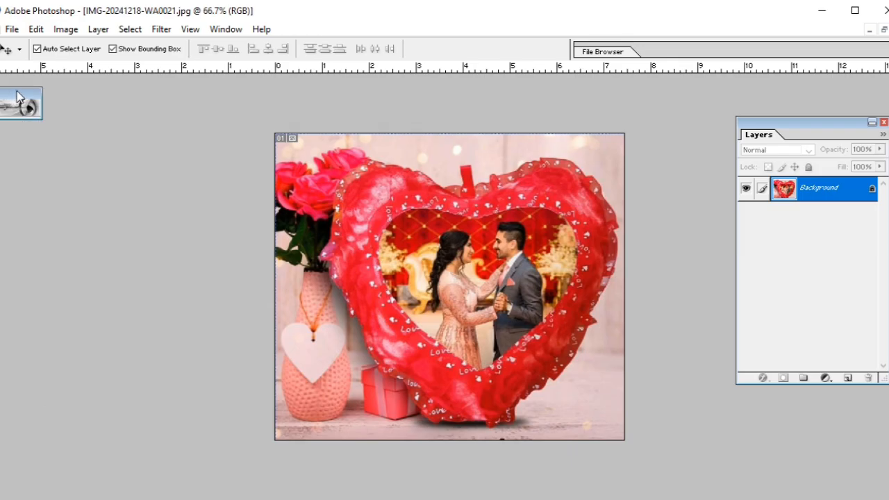
{"action": "double_click", "coordinate": [17, 97]}
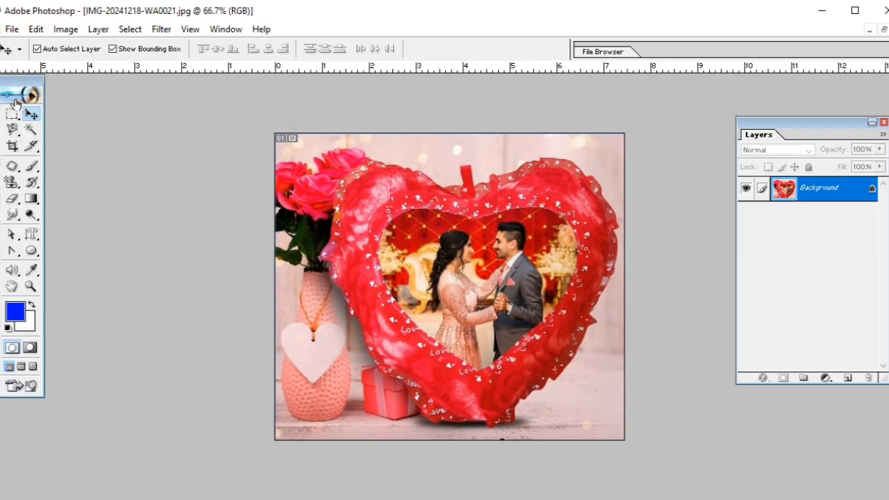
{"action": "left_click_drag", "start_coordinate": [16, 84], "coordinate": [9, 84]}
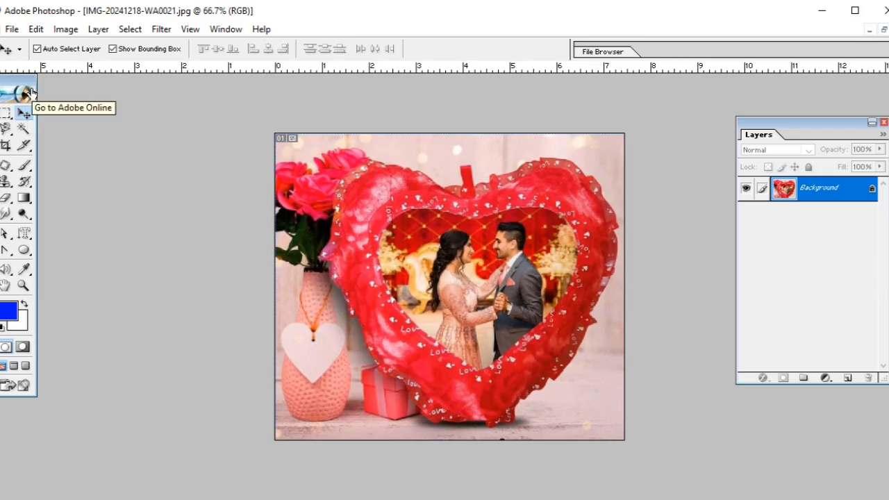
{"action": "left_click", "coordinate": [35, 29]}
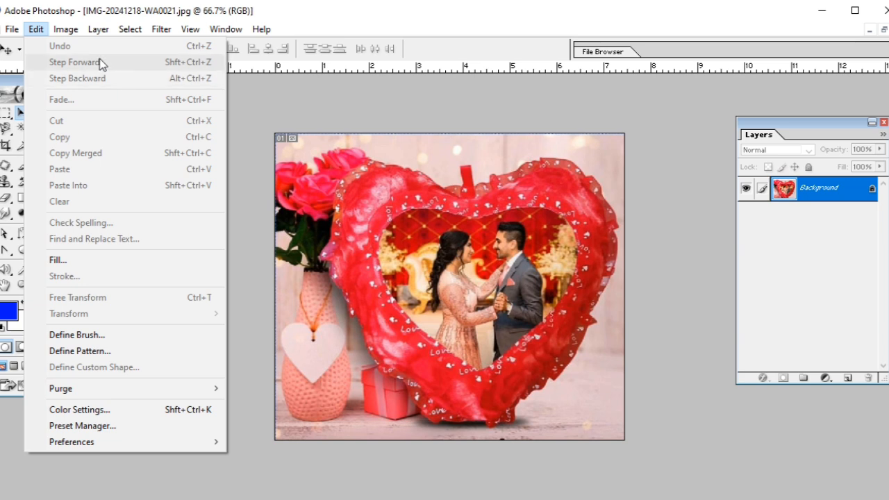
{"action": "left_click", "coordinate": [230, 226]}
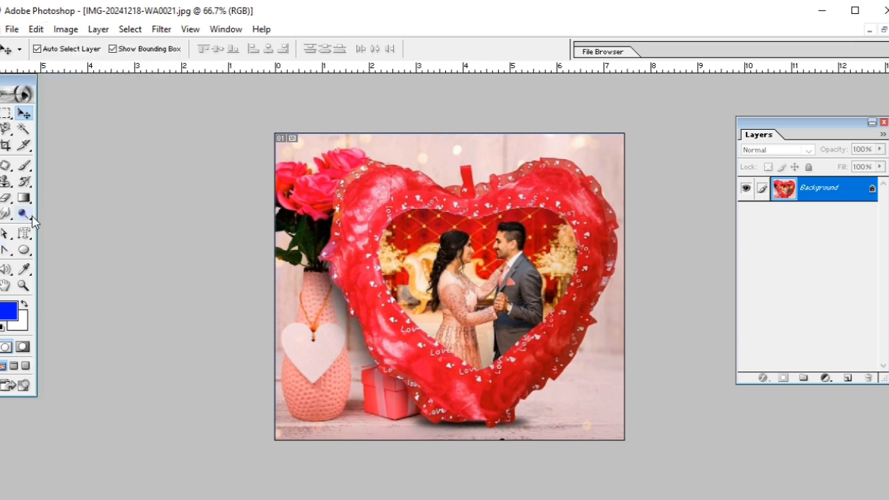
Draw a blue ellipse shape across the photo's left edge and move it over the left half of the heart.
{"action": "left_click", "coordinate": [25, 250]}
{"action": "left_click_drag", "start_coordinate": [214, 162], "coordinate": [348, 308]}
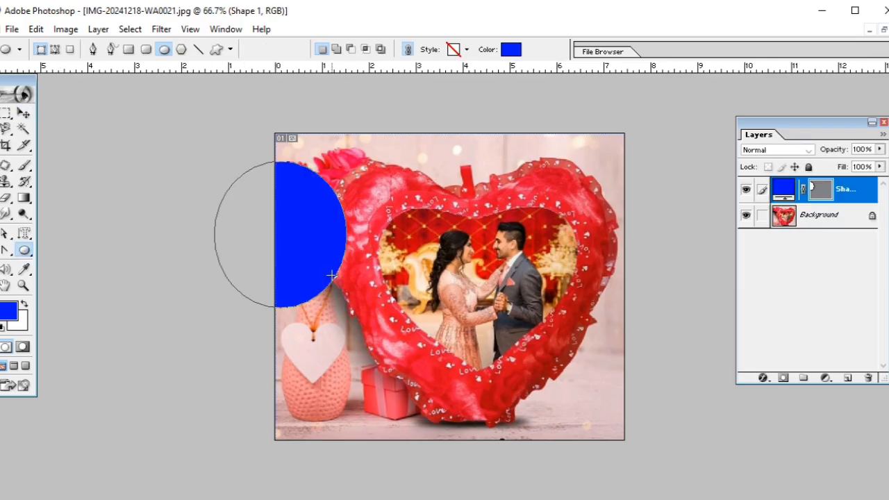
{"action": "left_click", "coordinate": [23, 112]}
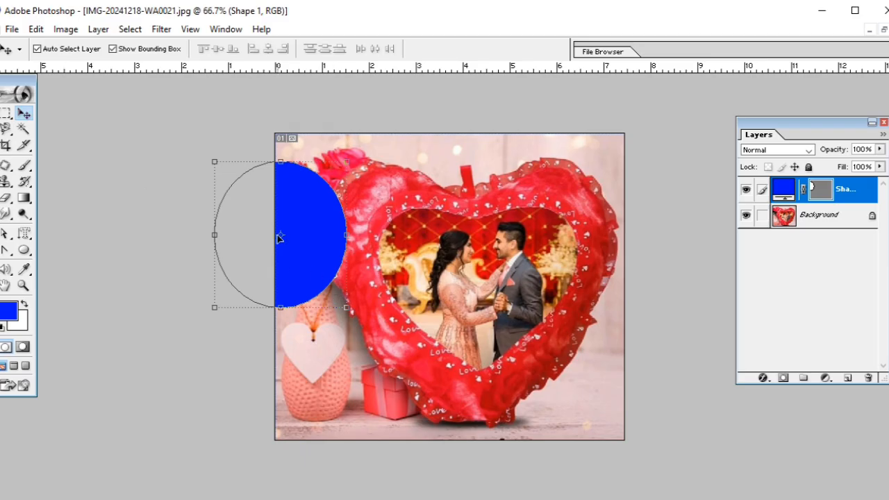
{"action": "left_click_drag", "start_coordinate": [301, 257], "coordinate": [414, 294]}
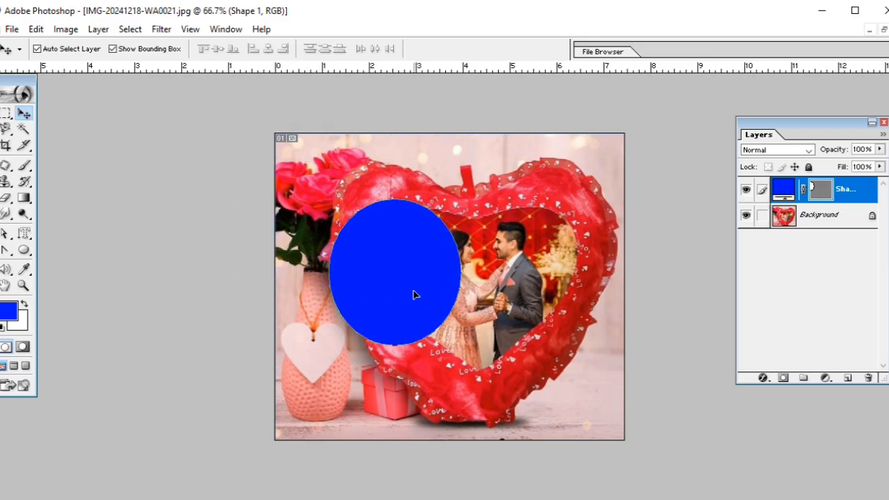
Change the ellipse shape layer's fill colour to bright pink.
{"action": "double_click", "coordinate": [784, 188]}
{"action": "left_click", "coordinate": [307, 248]}
{"action": "left_click", "coordinate": [284, 237]}
{"action": "left_click", "coordinate": [424, 218]}
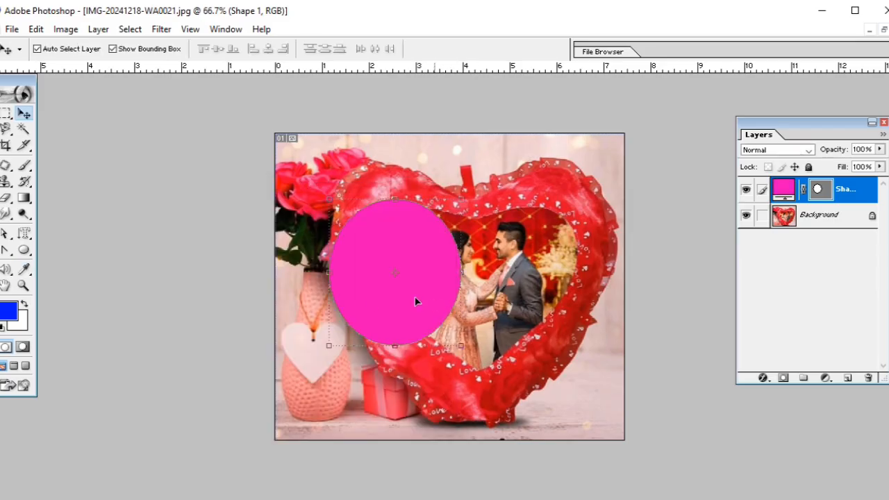
Undo the ellipse's colour change and redo it.
{"action": "left_click", "coordinate": [35, 29]}
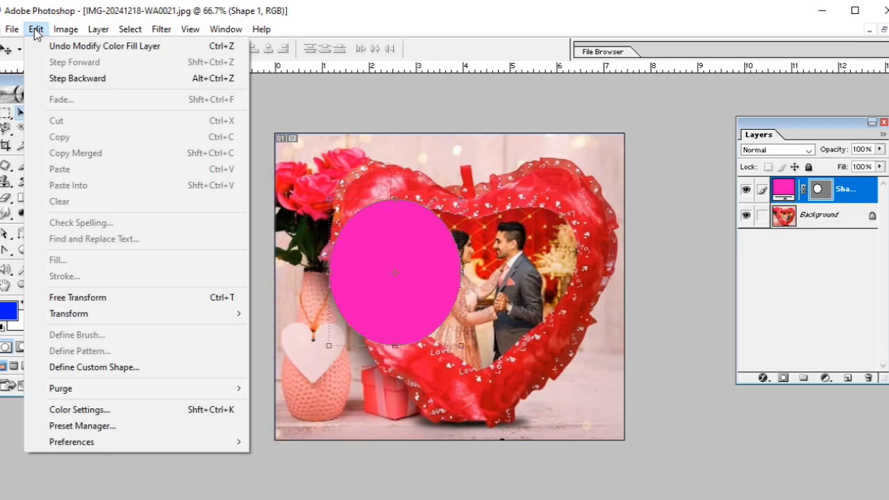
{"action": "left_click", "coordinate": [46, 50]}
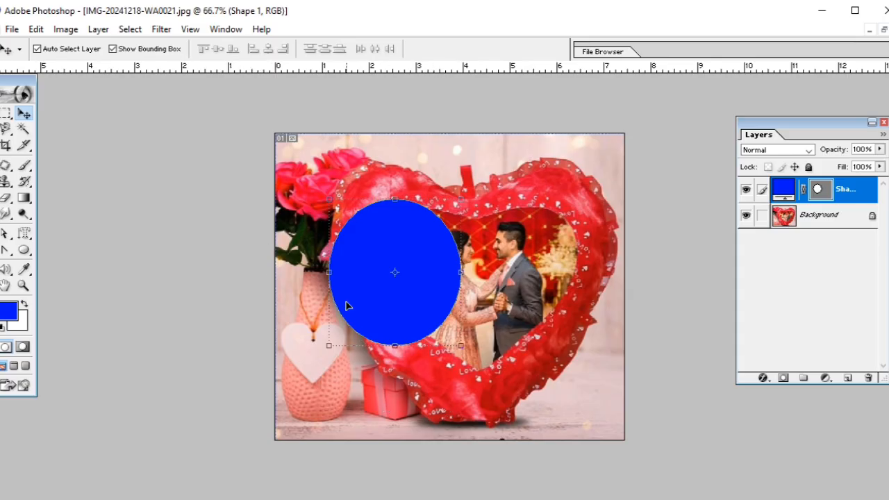
{"action": "left_click", "coordinate": [36, 29]}
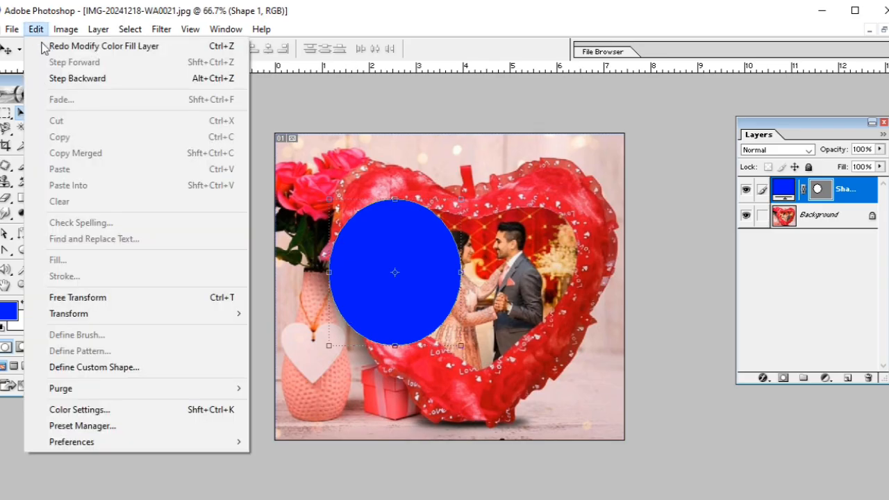
{"action": "left_click", "coordinate": [82, 51]}
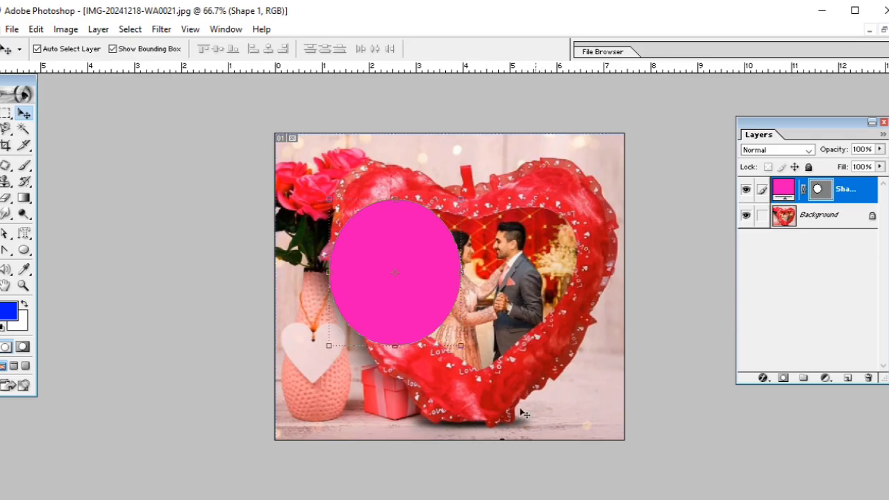
Step backward three times through the edits, reversing the ellipse's recolouring, move and creation.
{"action": "left_click", "coordinate": [35, 29]}
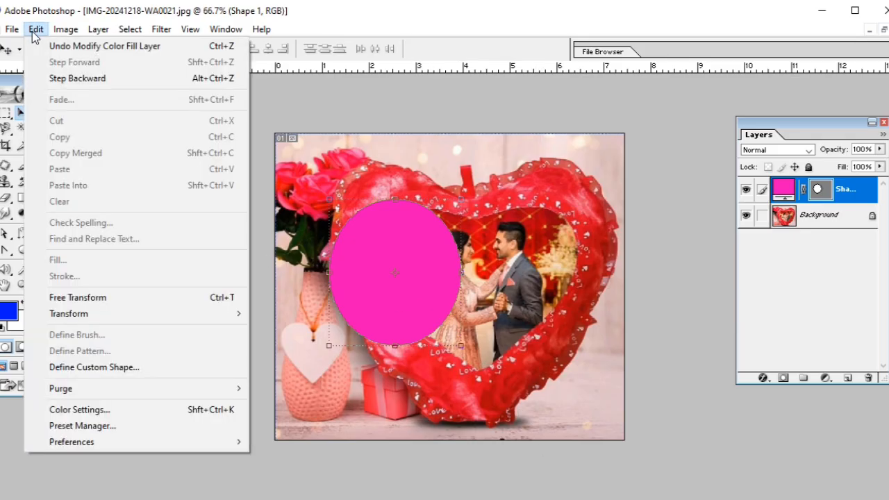
{"action": "left_click", "coordinate": [127, 78]}
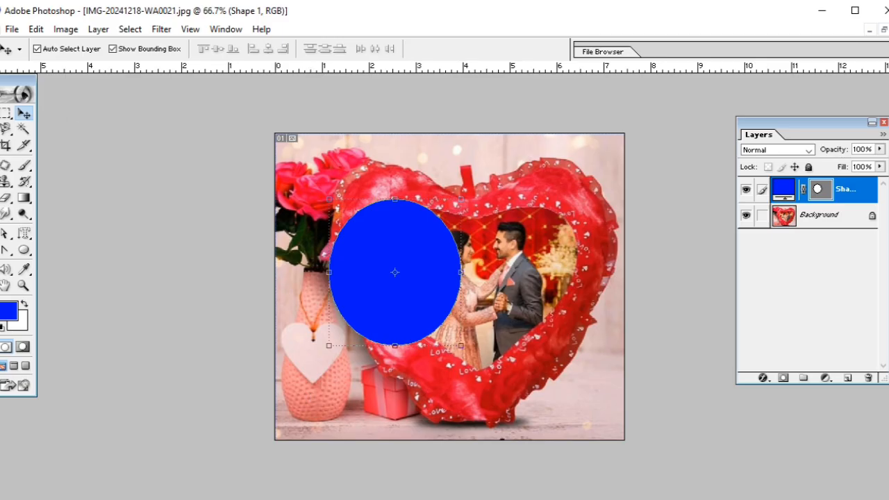
{"action": "left_click", "coordinate": [41, 30]}
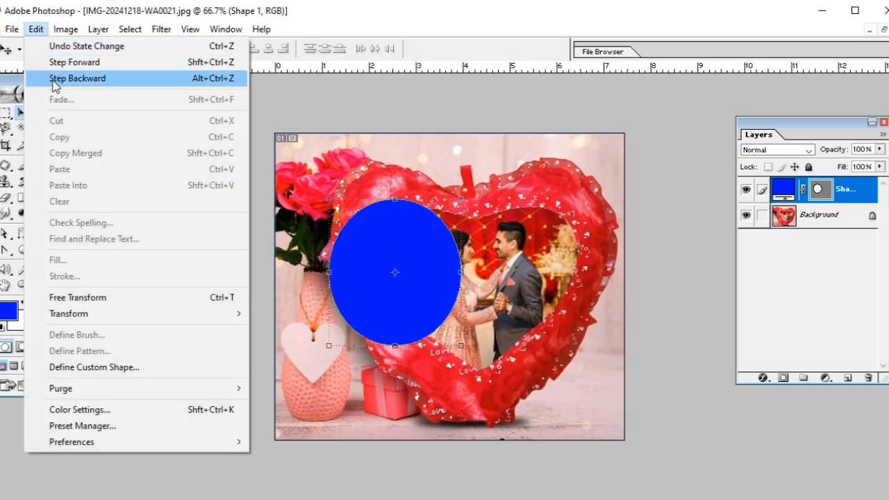
{"action": "left_click", "coordinate": [55, 81]}
{"action": "left_click", "coordinate": [36, 29]}
{"action": "left_click", "coordinate": [70, 79]}
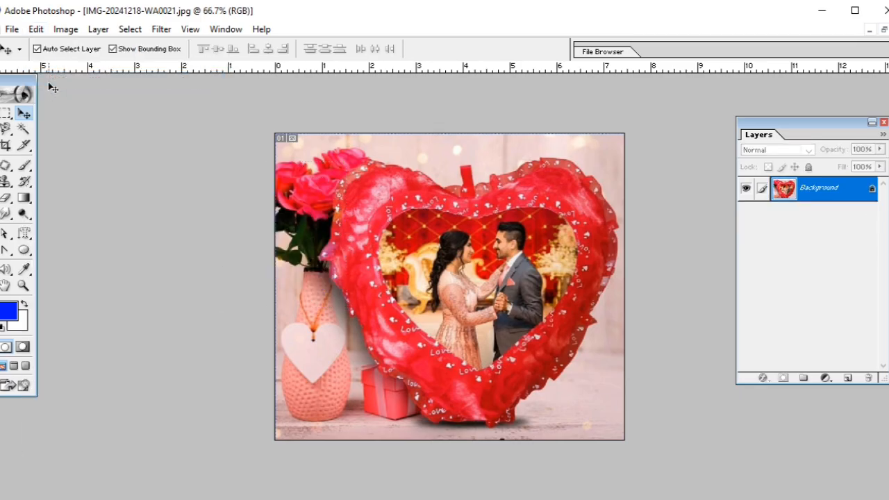
Step forward three times to restore the ellipse, its position over the heart and its pink fill.
{"action": "left_click", "coordinate": [36, 30]}
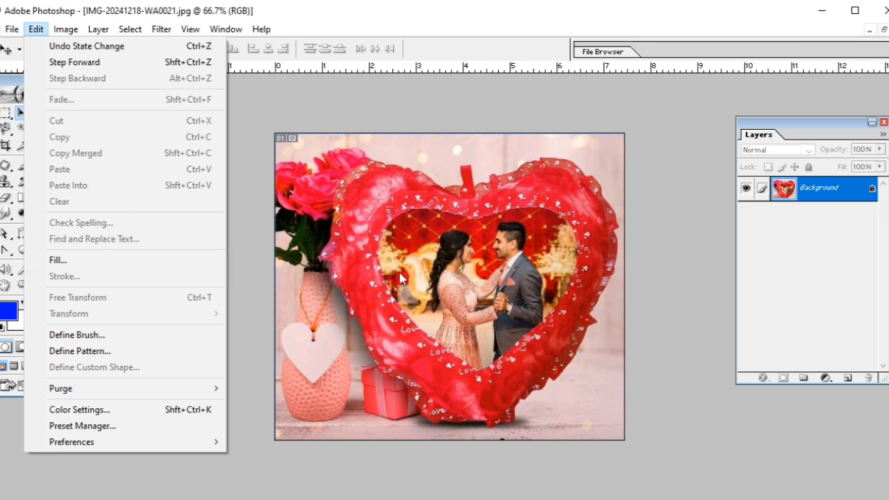
{"action": "left_click", "coordinate": [72, 63]}
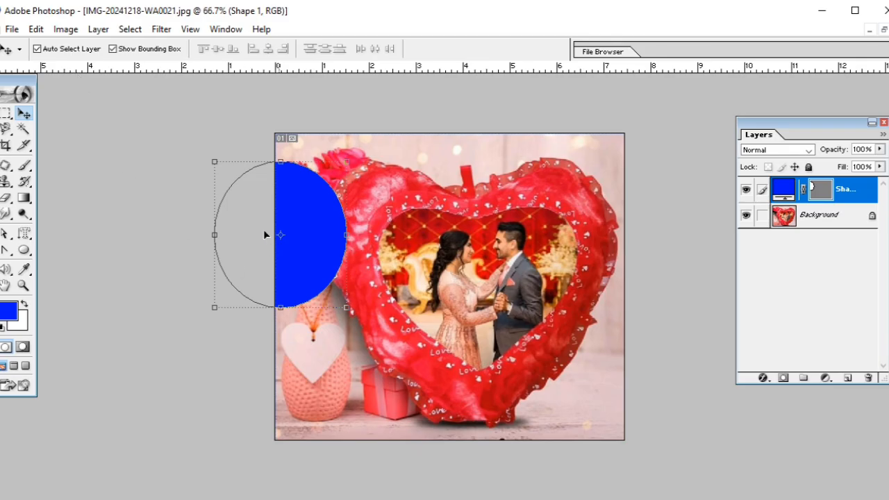
{"action": "left_click", "coordinate": [30, 32]}
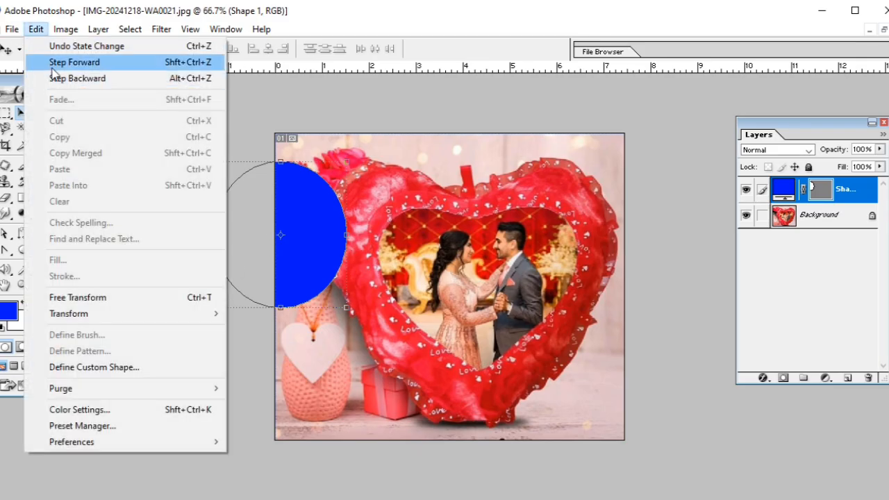
{"action": "left_click", "coordinate": [72, 62]}
{"action": "left_click", "coordinate": [65, 29]}
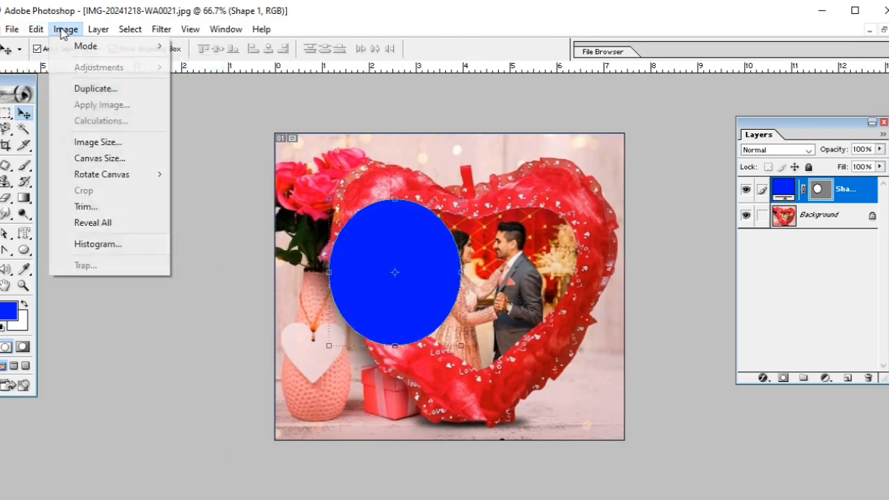
{"action": "left_click", "coordinate": [44, 64]}
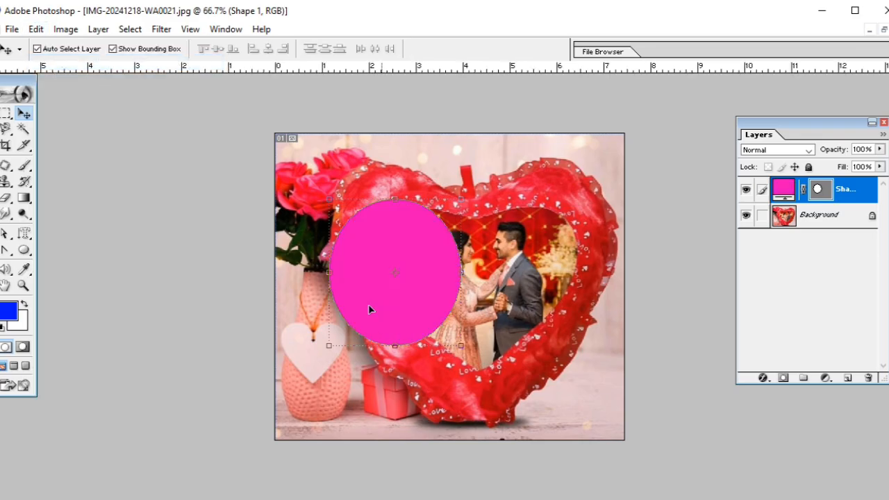
Move the pink ellipse to the photo's lower-left corner and back over the left part of the heart.
{"action": "left_click", "coordinate": [34, 28]}
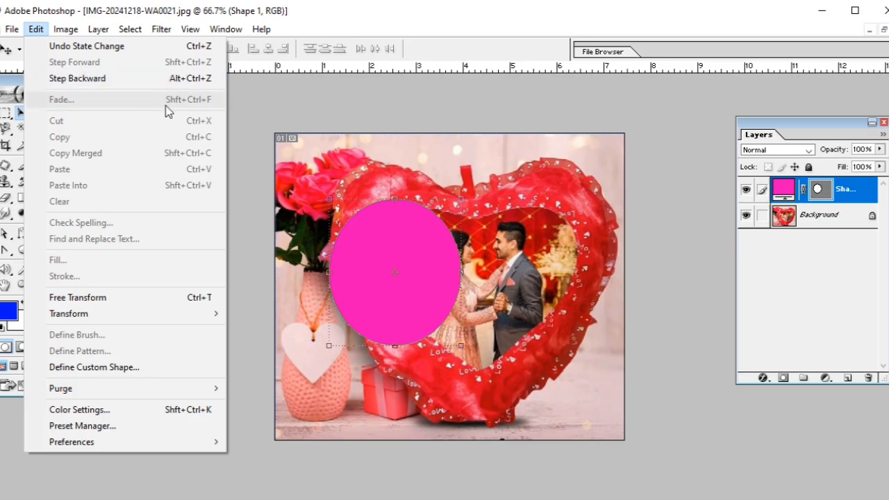
{"action": "left_click", "coordinate": [373, 252]}
{"action": "left_click_drag", "start_coordinate": [387, 254], "coordinate": [332, 344]}
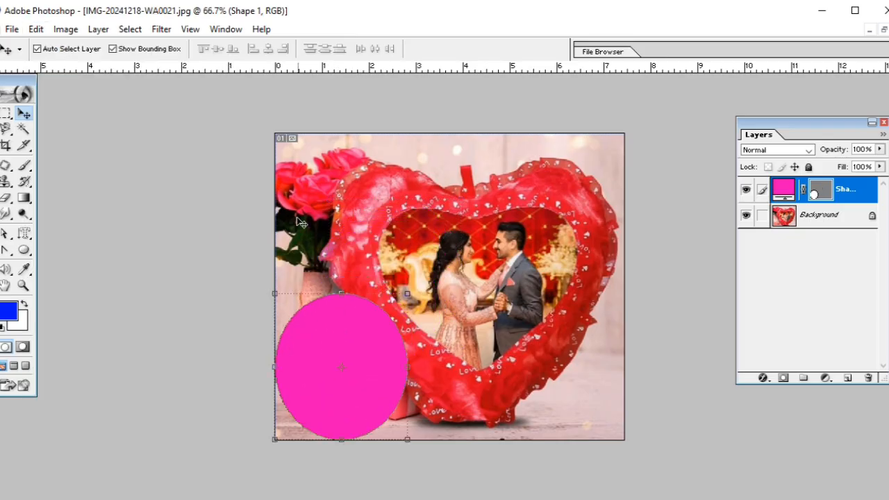
{"action": "left_click_drag", "start_coordinate": [293, 370], "coordinate": [360, 306]}
Draw a rectangular marquee selection around the pink ellipse.
{"action": "left_click", "coordinate": [6, 117]}
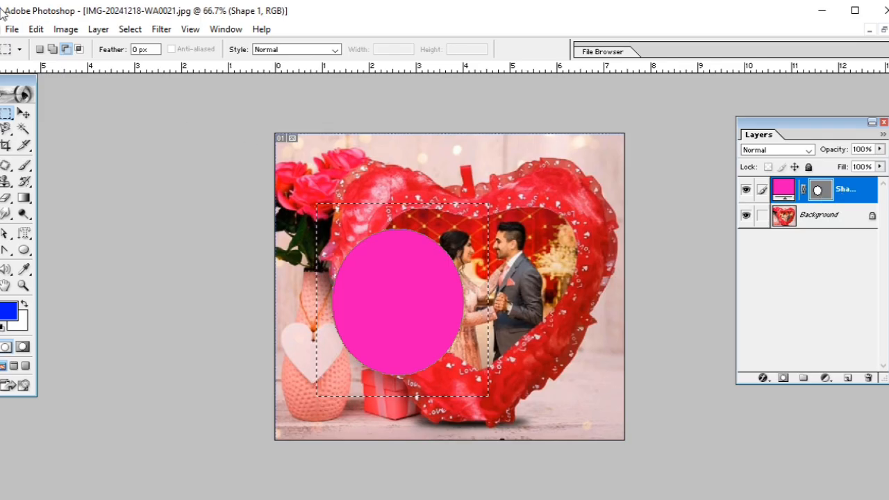
{"action": "left_click", "coordinate": [30, 34]}
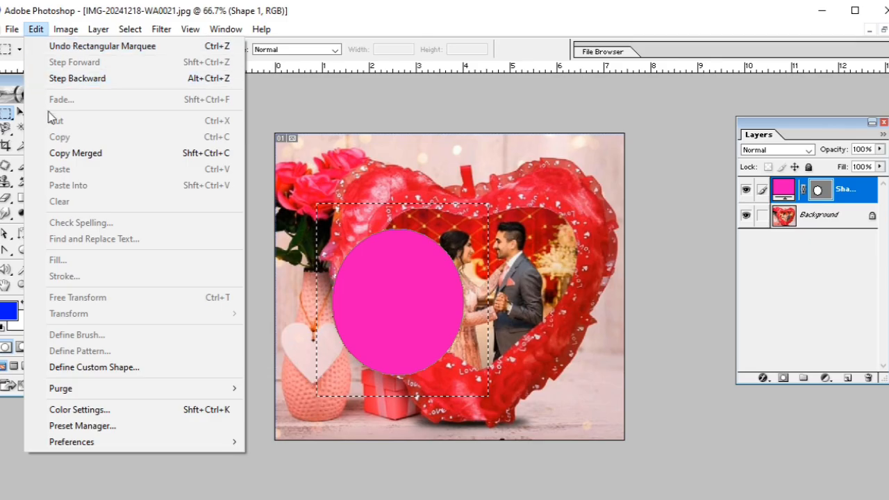
{"action": "left_click", "coordinate": [273, 173]}
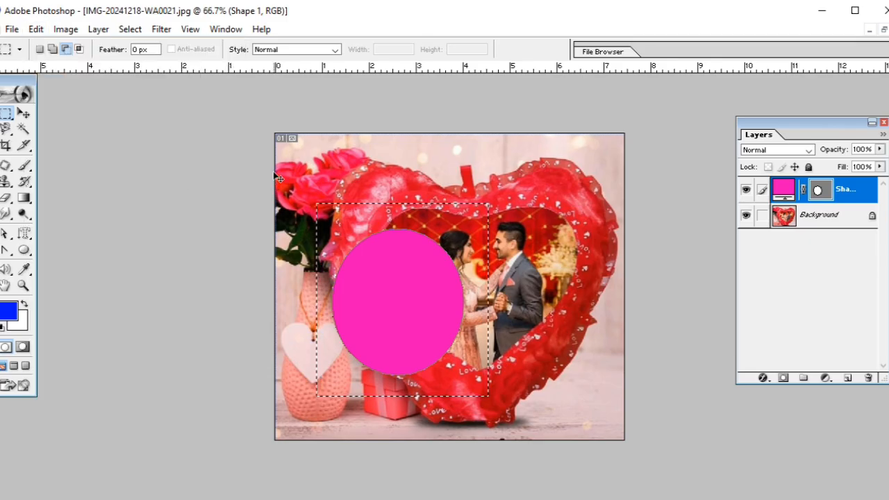
Restore the photo to a floating window, dismiss the Open dialog and create a new blank document with the offered settings.
{"action": "left_click", "coordinate": [883, 31]}
{"action": "double_click", "coordinate": [566, 192]}
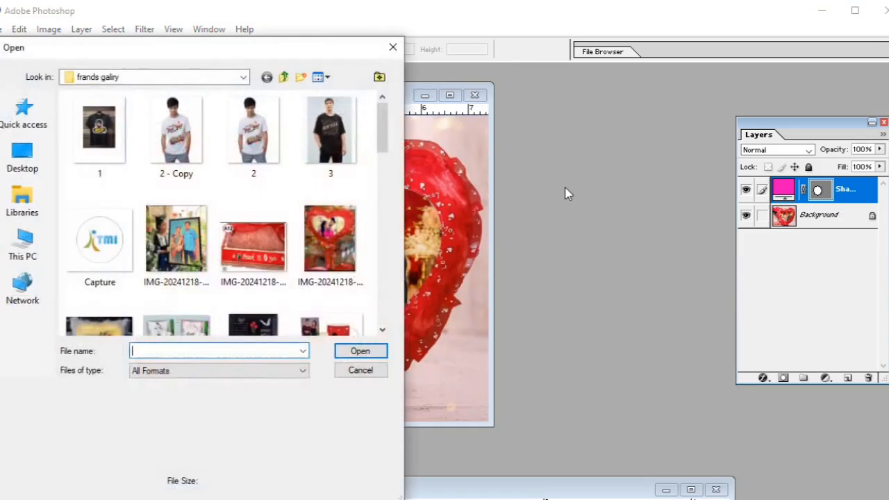
{"action": "left_click", "coordinate": [393, 47]}
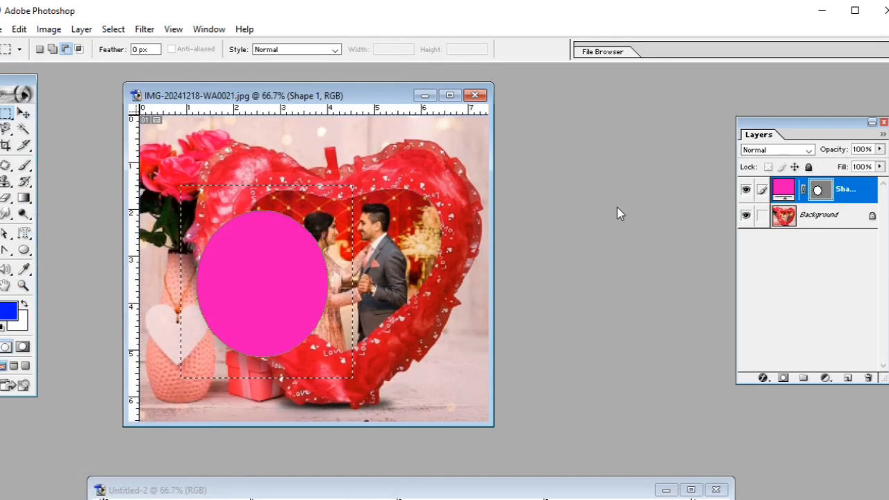
{"action": "key", "text": "ctrl+n"}
{"action": "key", "text": "Return"}
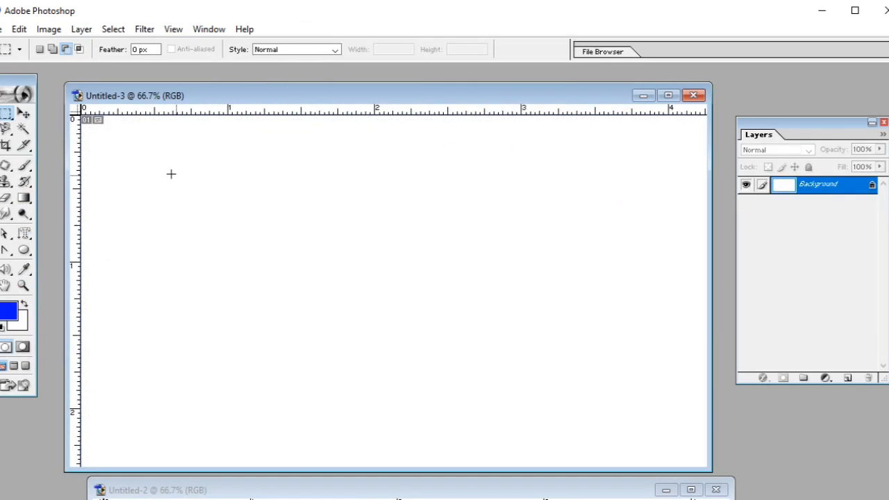
{"action": "left_click", "coordinate": [21, 30]}
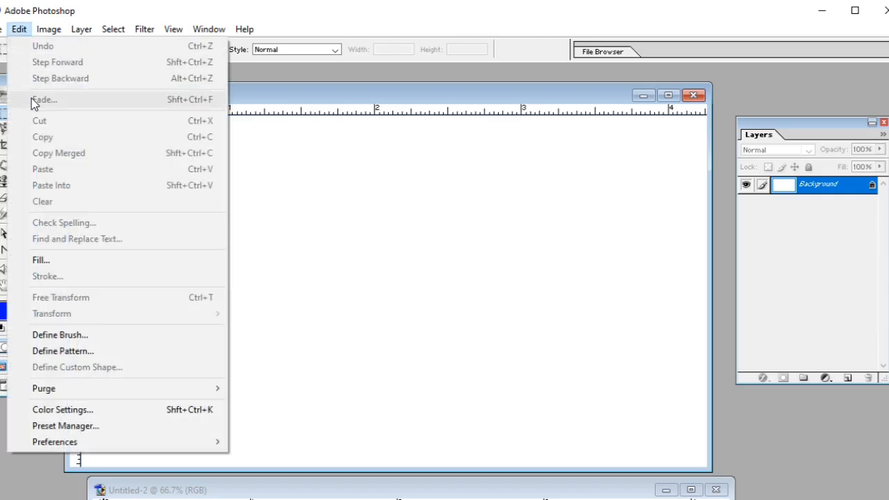
{"action": "left_click", "coordinate": [262, 154]}
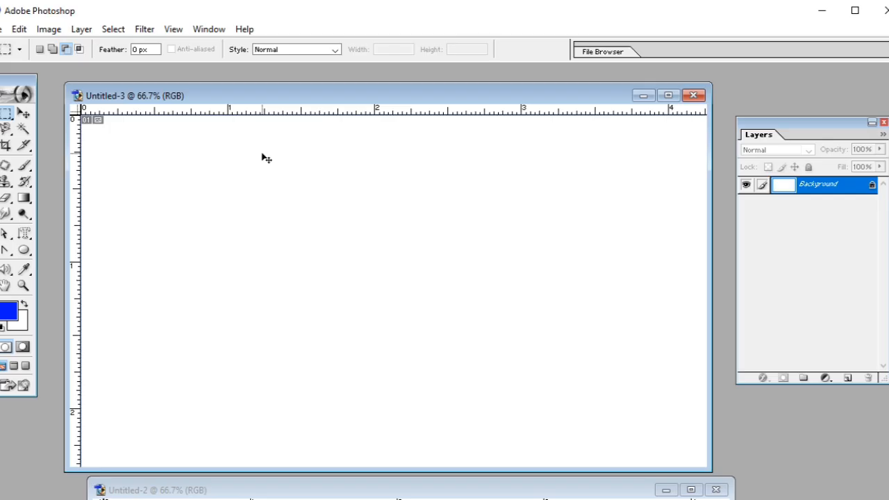
On the photo's Background layer, replace the existing selection with a new rectangular marquee around the pink ellipse.
{"action": "left_click_drag", "start_coordinate": [268, 103], "coordinate": [325, 399]}
{"action": "left_click", "coordinate": [326, 265]}
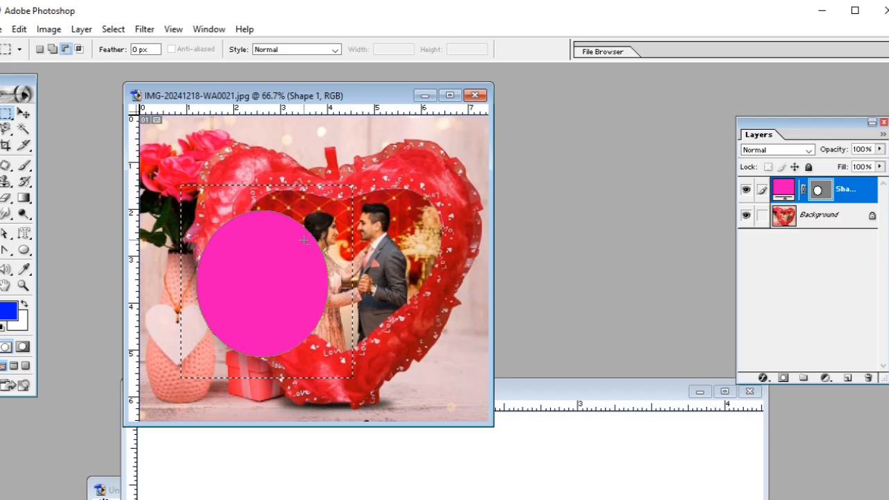
{"action": "key", "text": "ctrl+d"}
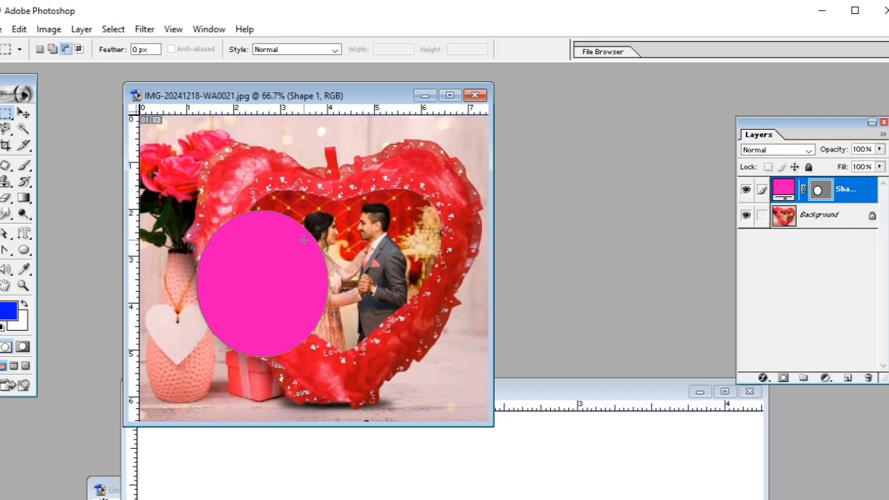
{"action": "left_click", "coordinate": [851, 218]}
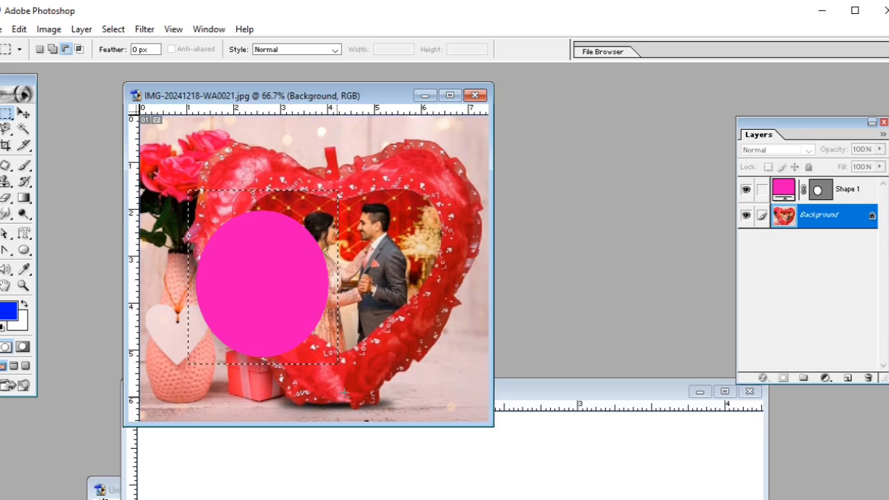
Copy the selected area of the photo's Background layer and paste it into the blank Untitled-3 document.
{"action": "left_click", "coordinate": [19, 29]}
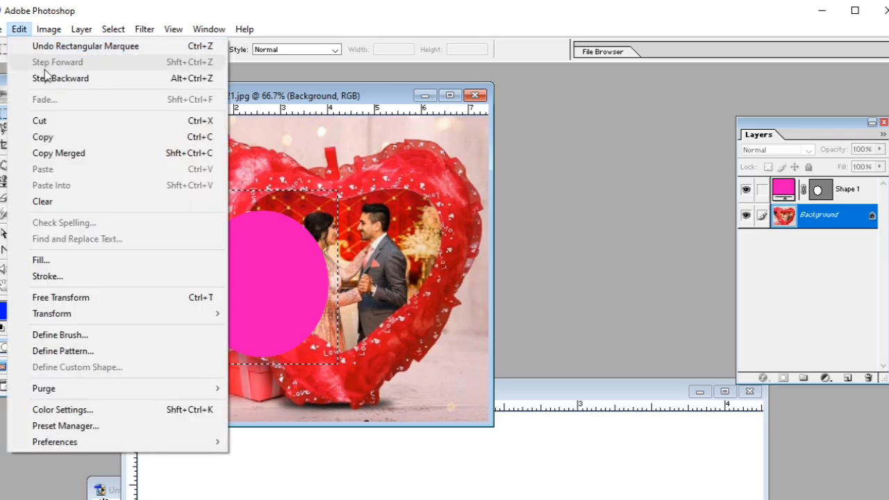
{"action": "left_click", "coordinate": [57, 141]}
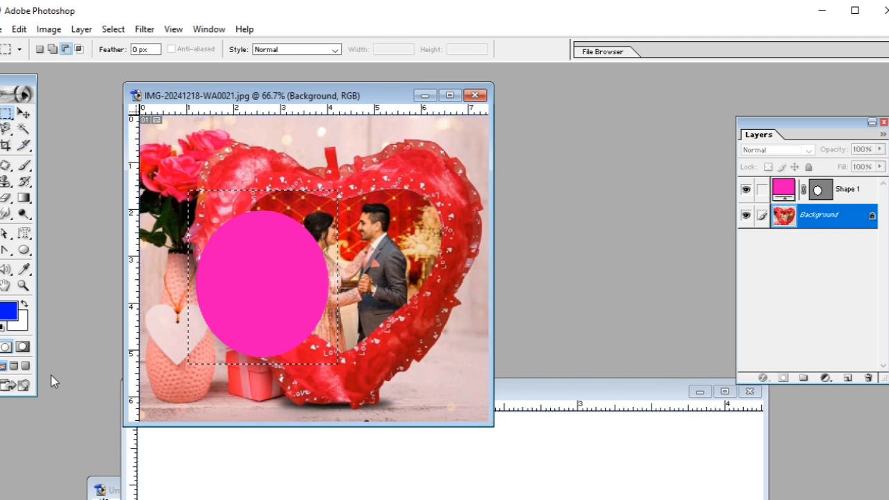
{"action": "left_click", "coordinate": [581, 415]}
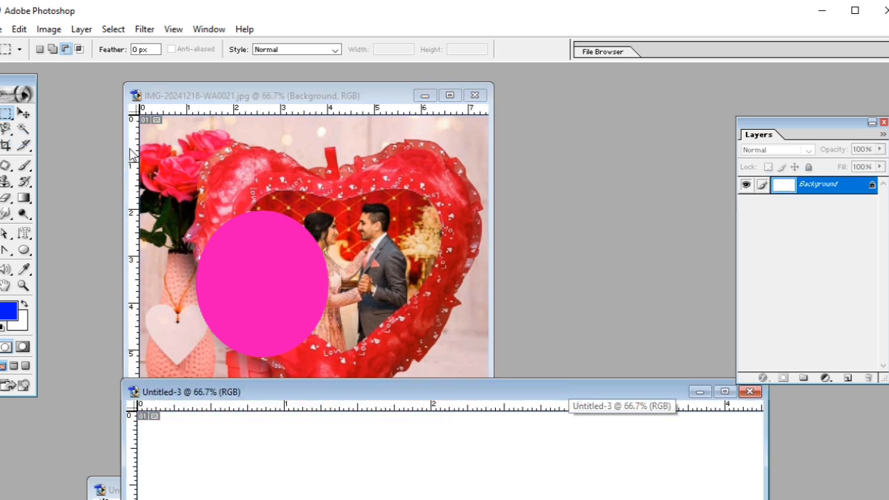
{"action": "left_click_drag", "start_coordinate": [255, 391], "coordinate": [207, 220]}
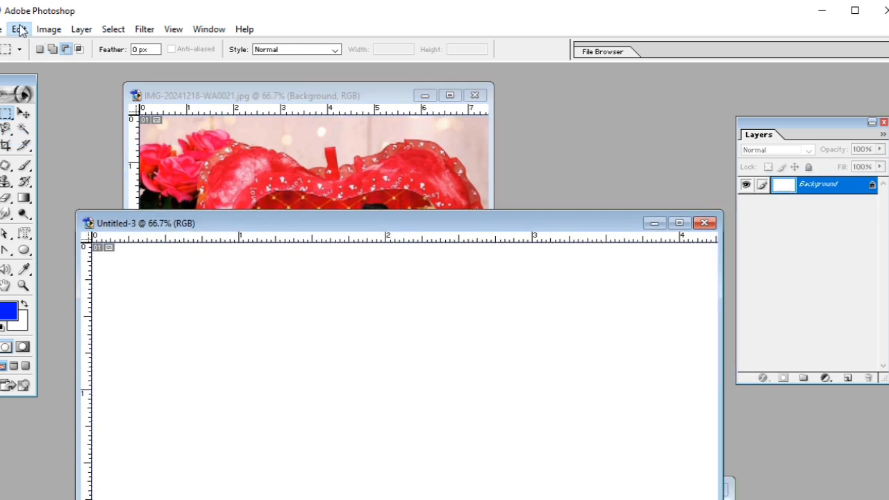
{"action": "left_click", "coordinate": [19, 29]}
{"action": "left_click", "coordinate": [50, 170]}
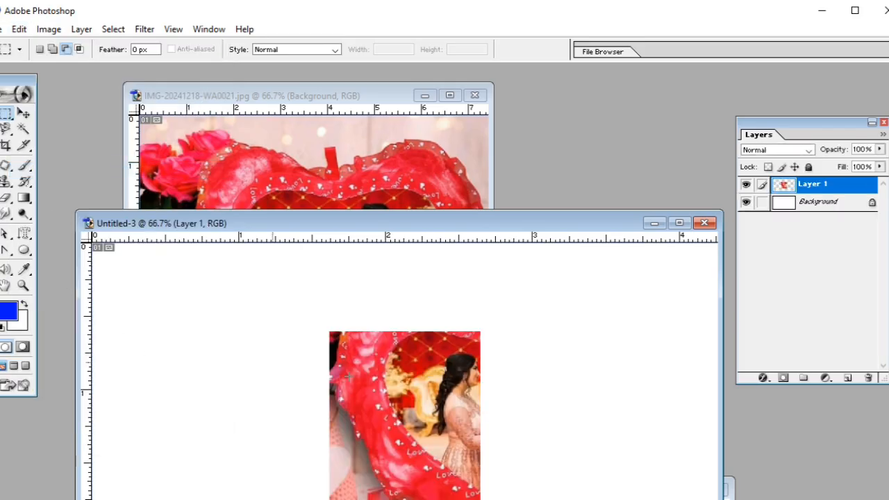
Apply Copy Merged to the same selection in the photo and paste the result into Untitled-3.
{"action": "left_click_drag", "start_coordinate": [368, 226], "coordinate": [364, 356]}
{"action": "left_click", "coordinate": [293, 290]}
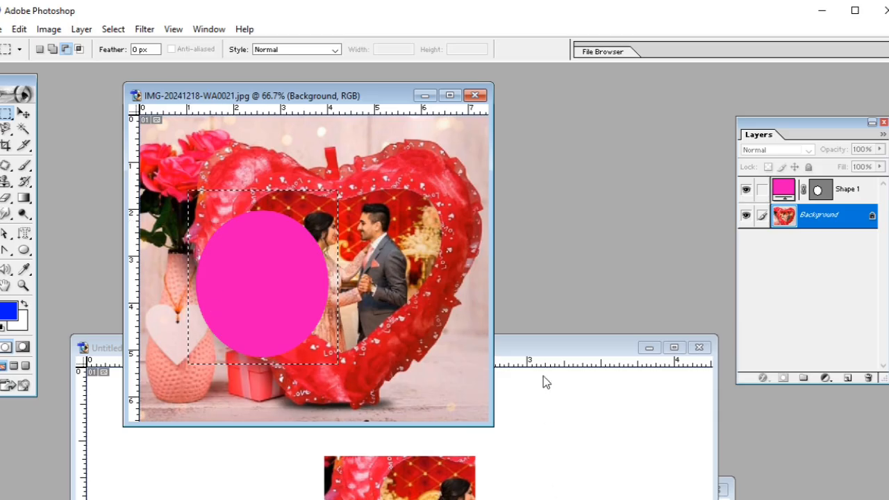
{"action": "left_click", "coordinate": [19, 29]}
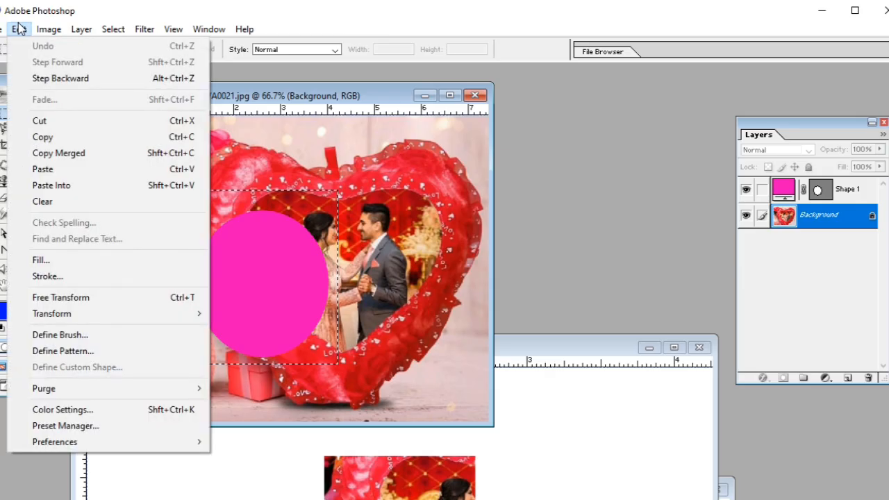
{"action": "left_click", "coordinate": [83, 154]}
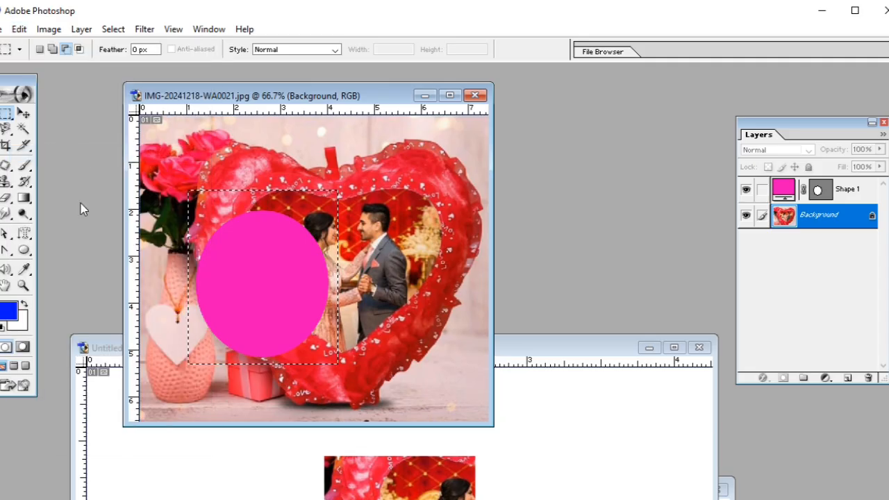
{"action": "left_click", "coordinate": [609, 354]}
{"action": "left_click_drag", "start_coordinate": [609, 357], "coordinate": [594, 161]}
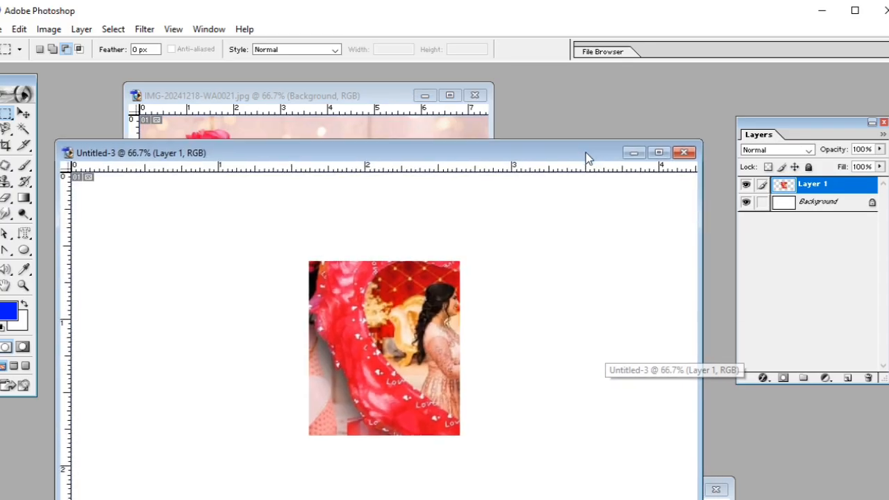
{"action": "left_click", "coordinate": [16, 28]}
{"action": "left_click", "coordinate": [56, 171]}
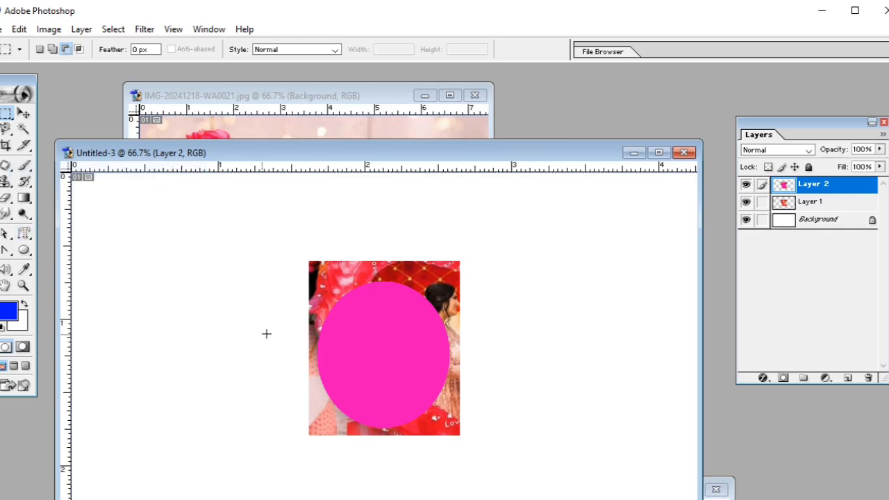
Move the two pasted pieces apart in Untitled-3, with the merged copy to the left of the plain copy.
{"action": "left_click", "coordinate": [22, 114]}
{"action": "left_click_drag", "start_coordinate": [393, 294], "coordinate": [204, 271]}
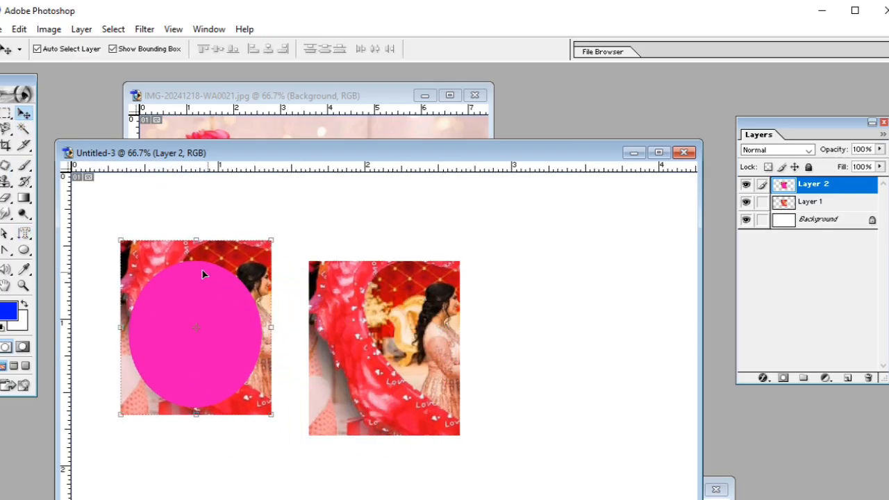
{"action": "left_click_drag", "start_coordinate": [386, 323], "coordinate": [398, 292]}
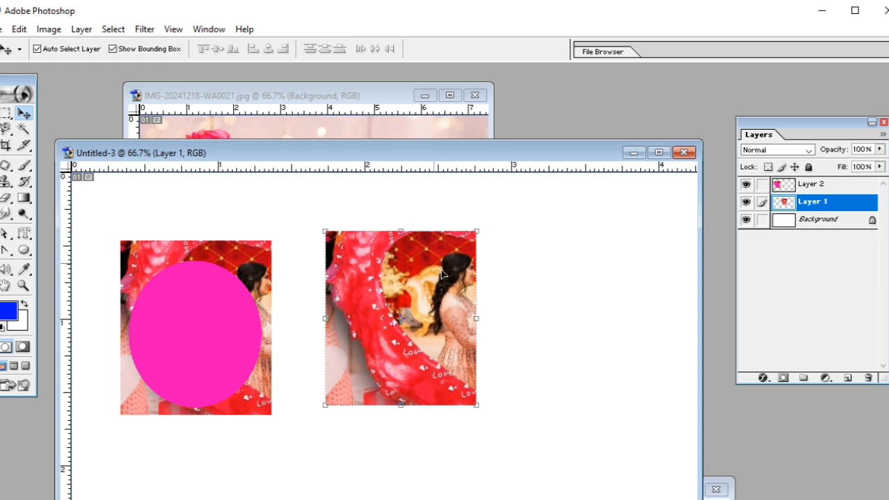
{"action": "left_click_drag", "start_coordinate": [215, 326], "coordinate": [217, 290]}
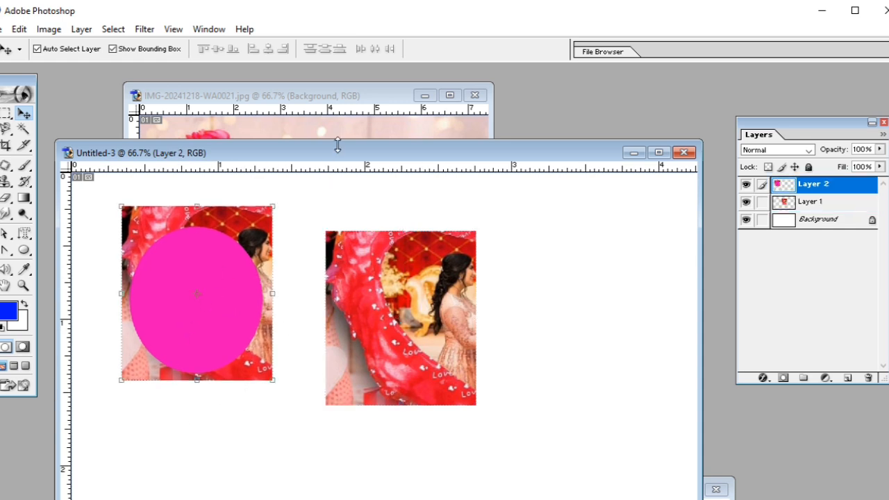
Return to the heart photo and clear its marquee selection.
{"action": "left_click_drag", "start_coordinate": [341, 155], "coordinate": [337, 208]}
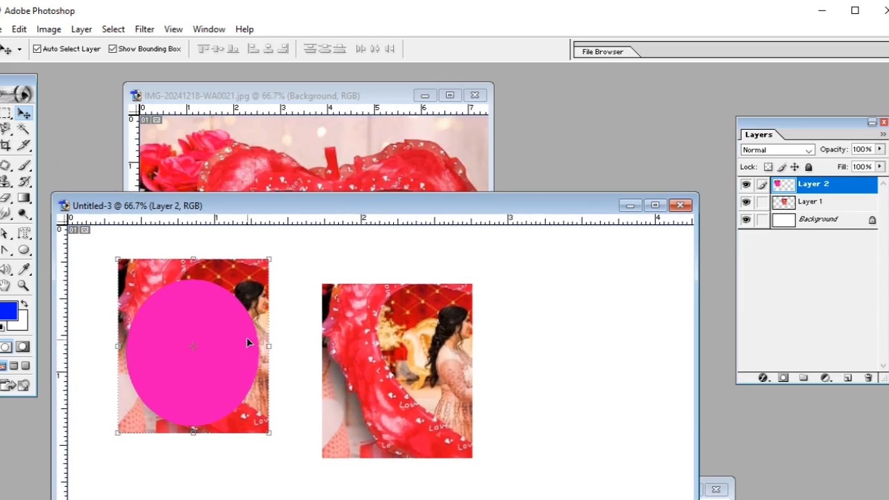
{"action": "left_click", "coordinate": [203, 125]}
{"action": "left_click", "coordinate": [18, 30]}
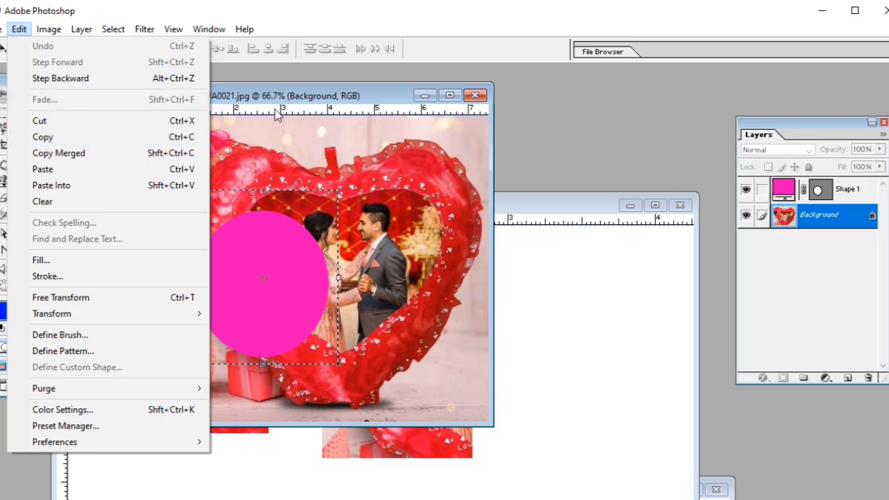
{"action": "left_click", "coordinate": [330, 218]}
{"action": "key", "text": "ctrl+d"}
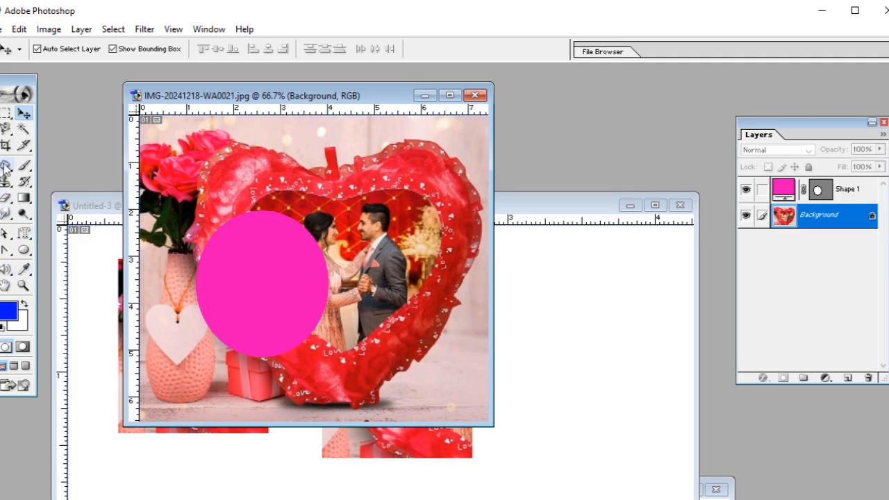
Erase the roses and the heart's upper-left part on the photo's Background layer with the Eraser Tool.
{"action": "left_click", "coordinate": [5, 197]}
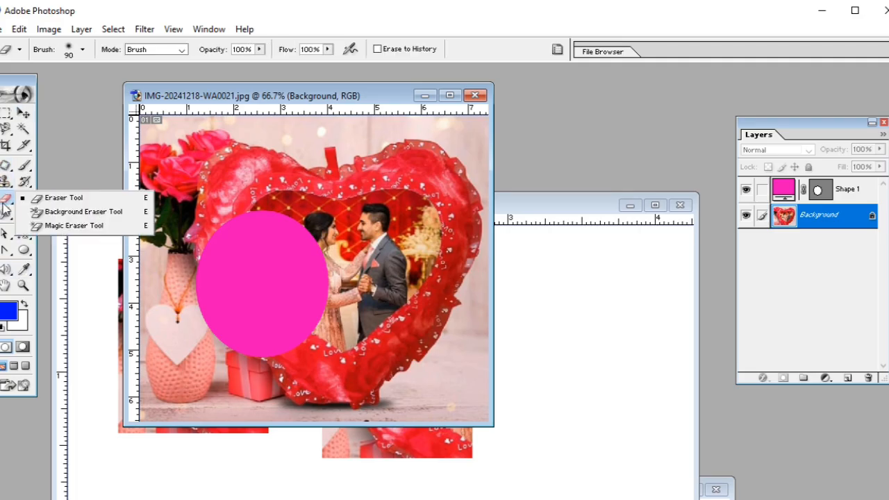
{"action": "left_click", "coordinate": [49, 201]}
{"action": "mouse_move", "coordinate": [239, 161]}
{"action": "left_mouse_down"}
{"action": "mouse_move", "coordinate": [285, 177]}
{"action": "mouse_move", "coordinate": [348, 177]}
{"action": "mouse_move", "coordinate": [222, 170]}
{"action": "mouse_move", "coordinate": [301, 166]}
{"action": "mouse_move", "coordinate": [209, 158]}
{"action": "mouse_move", "coordinate": [318, 150]}
{"action": "mouse_move", "coordinate": [292, 177]}
{"action": "mouse_move", "coordinate": [323, 202]}
{"action": "mouse_move", "coordinate": [265, 215]}
{"action": "mouse_move", "coordinate": [271, 225]}
{"action": "mouse_move", "coordinate": [287, 217]}
{"action": "mouse_move", "coordinate": [204, 180]}
{"action": "mouse_move", "coordinate": [188, 188]}
{"action": "mouse_move", "coordinate": [232, 162]}
{"action": "mouse_move", "coordinate": [205, 186]}
{"action": "mouse_move", "coordinate": [204, 130]}
{"action": "mouse_move", "coordinate": [179, 174]}
{"action": "mouse_move", "coordinate": [198, 185]}
{"action": "mouse_move", "coordinate": [174, 178]}
{"action": "mouse_move", "coordinate": [223, 196]}
{"action": "mouse_move", "coordinate": [213, 167]}
{"action": "left_mouse_up"}
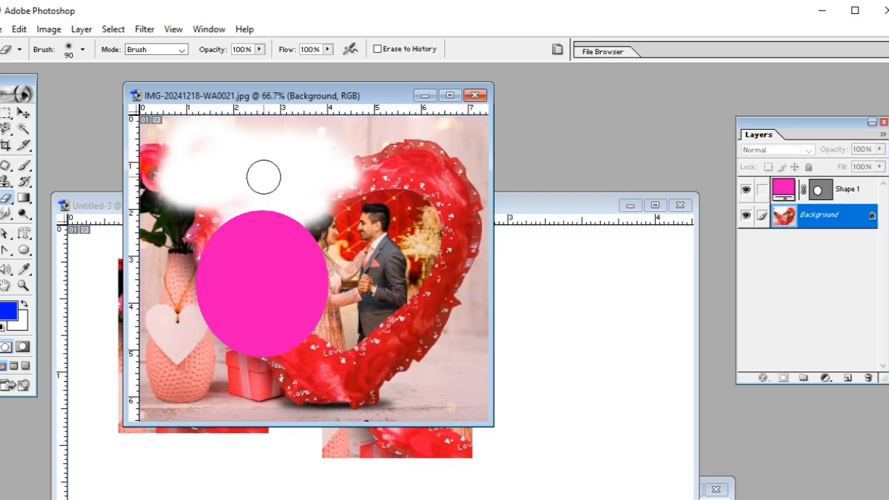
Set the background color to bright red and erase across the upper part of the photo again.
{"action": "left_click", "coordinate": [25, 326]}
{"action": "left_click_drag", "start_coordinate": [280, 264], "coordinate": [290, 231]}
{"action": "left_click", "coordinate": [406, 215]}
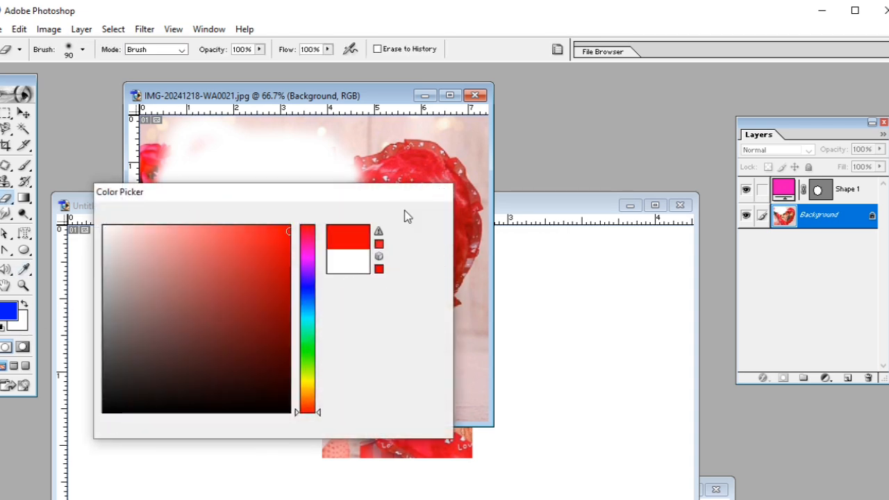
{"action": "mouse_move", "coordinate": [373, 152]}
{"action": "left_mouse_down"}
{"action": "mouse_move", "coordinate": [391, 118]}
{"action": "mouse_move", "coordinate": [248, 125]}
{"action": "mouse_move", "coordinate": [389, 140]}
{"action": "mouse_move", "coordinate": [338, 163]}
{"action": "mouse_move", "coordinate": [219, 170]}
{"action": "mouse_move", "coordinate": [215, 164]}
{"action": "mouse_move", "coordinate": [294, 111]}
{"action": "mouse_move", "coordinate": [189, 130]}
{"action": "mouse_move", "coordinate": [206, 181]}
{"action": "mouse_move", "coordinate": [310, 161]}
{"action": "mouse_move", "coordinate": [168, 164]}
{"action": "mouse_move", "coordinate": [211, 137]}
{"action": "mouse_move", "coordinate": [182, 197]}
{"action": "mouse_move", "coordinate": [170, 199]}
{"action": "mouse_move", "coordinate": [271, 212]}
{"action": "mouse_move", "coordinate": [348, 176]}
{"action": "mouse_move", "coordinate": [311, 239]}
{"action": "mouse_move", "coordinate": [301, 226]}
{"action": "mouse_move", "coordinate": [333, 182]}
{"action": "mouse_move", "coordinate": [409, 119]}
{"action": "mouse_move", "coordinate": [447, 118]}
{"action": "mouse_move", "coordinate": [403, 144]}
{"action": "mouse_move", "coordinate": [350, 161]}
{"action": "left_mouse_up"}
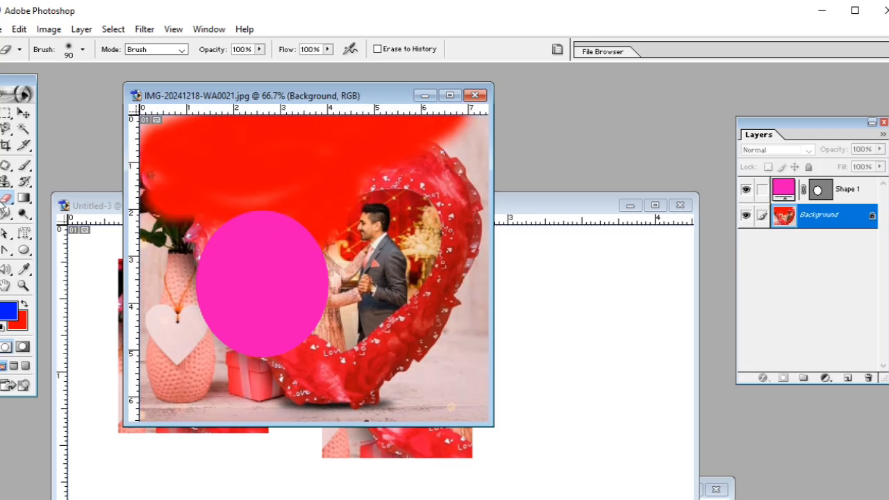
Lower the eraser's opacity and return it to 100%.
{"action": "left_click", "coordinate": [260, 50]}
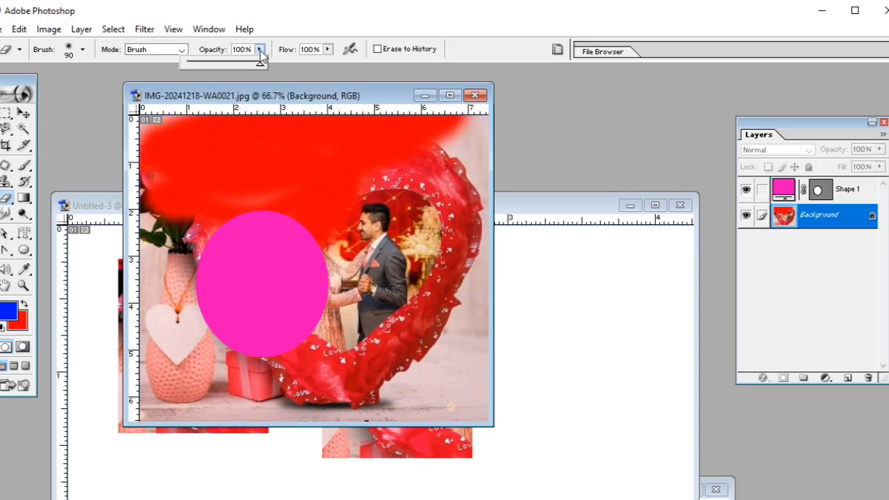
{"action": "mouse_move", "coordinate": [250, 64]}
{"action": "left_mouse_down"}
{"action": "mouse_move", "coordinate": [191, 60]}
{"action": "mouse_move", "coordinate": [200, 62]}
{"action": "left_mouse_up"}
{"action": "left_click_drag", "start_coordinate": [200, 62], "coordinate": [280, 59]}
Fade the last eraser stroke to 36% opacity.
{"action": "left_click", "coordinate": [25, 32]}
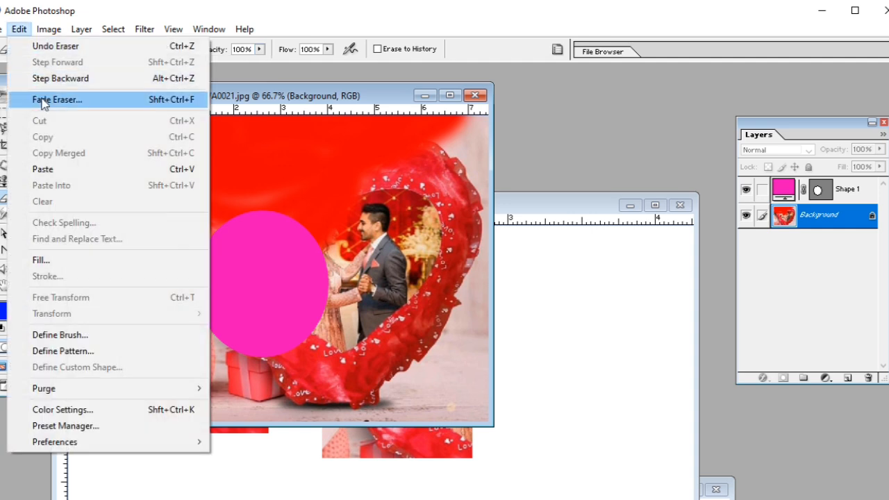
{"action": "left_click", "coordinate": [43, 101]}
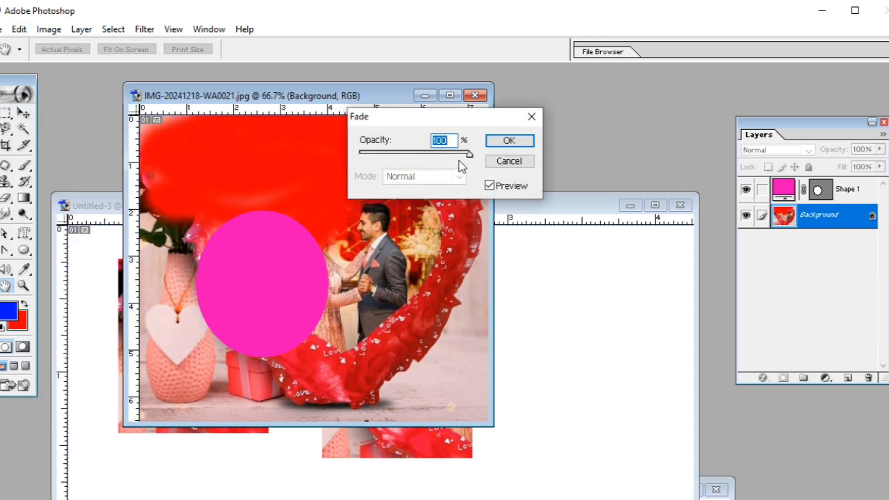
{"action": "left_click_drag", "start_coordinate": [470, 156], "coordinate": [410, 157]}
{"action": "left_click_drag", "start_coordinate": [417, 121], "coordinate": [469, 232]}
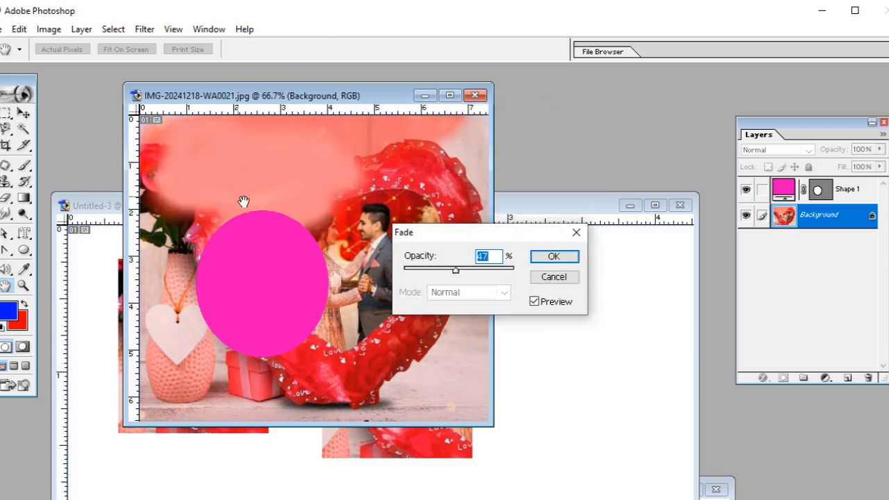
{"action": "left_click_drag", "start_coordinate": [456, 272], "coordinate": [444, 273]}
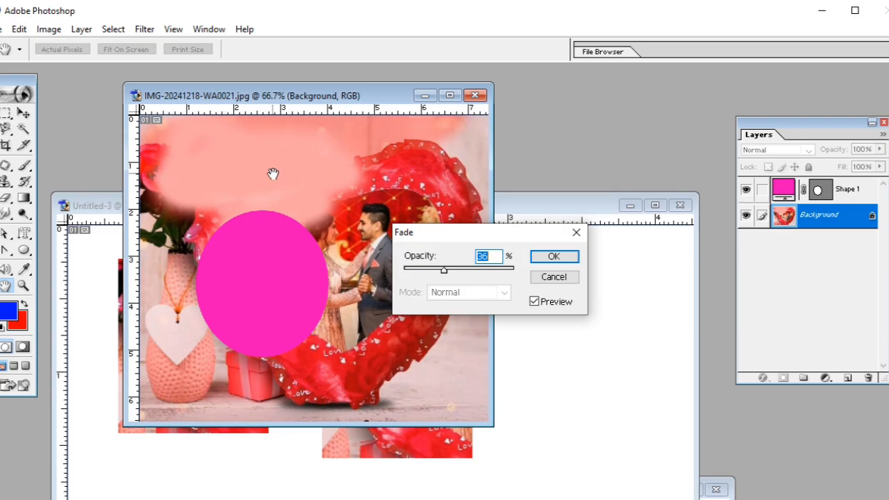
{"action": "left_click", "coordinate": [554, 256]}
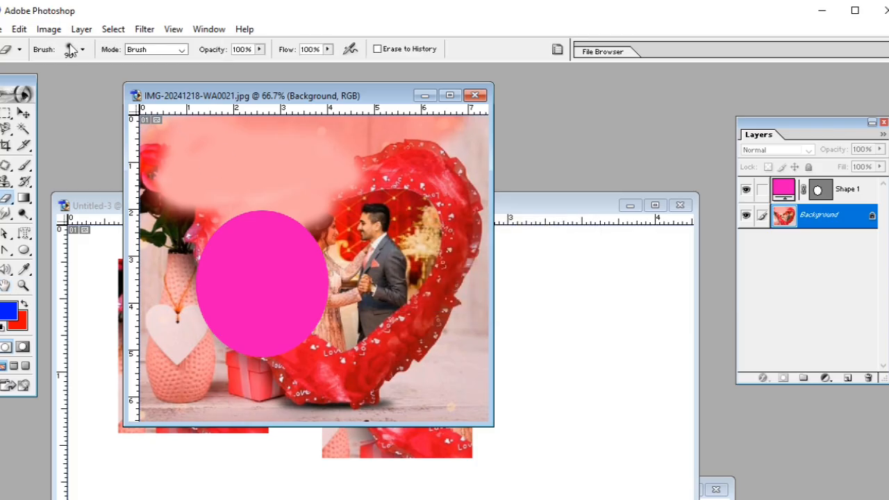
Draw a rectangular marquee over the man in the suit and cut that area from the Background layer.
{"action": "left_click", "coordinate": [18, 29]}
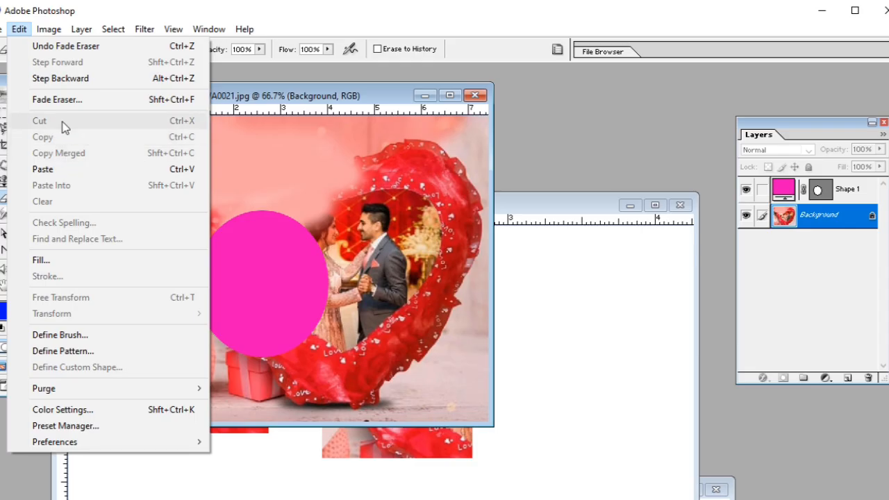
{"action": "left_click", "coordinate": [263, 241]}
{"action": "key", "text": "m"}
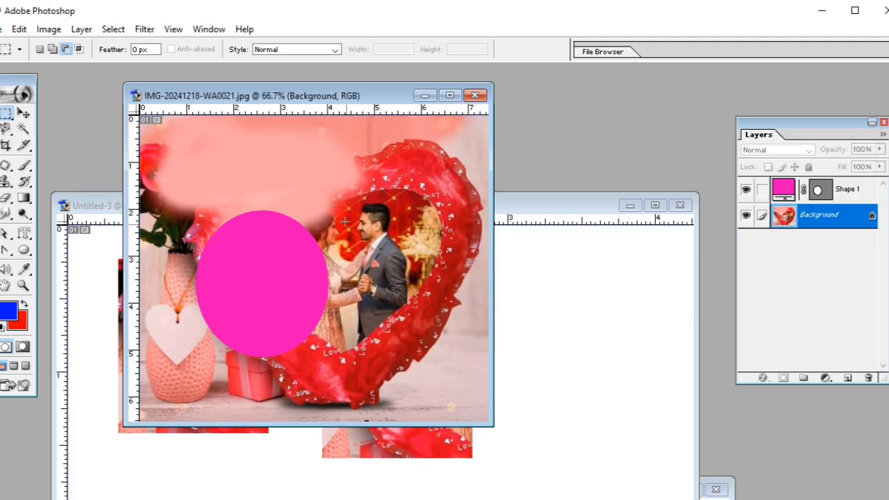
{"action": "left_click_drag", "start_coordinate": [413, 353], "coordinate": [432, 362]}
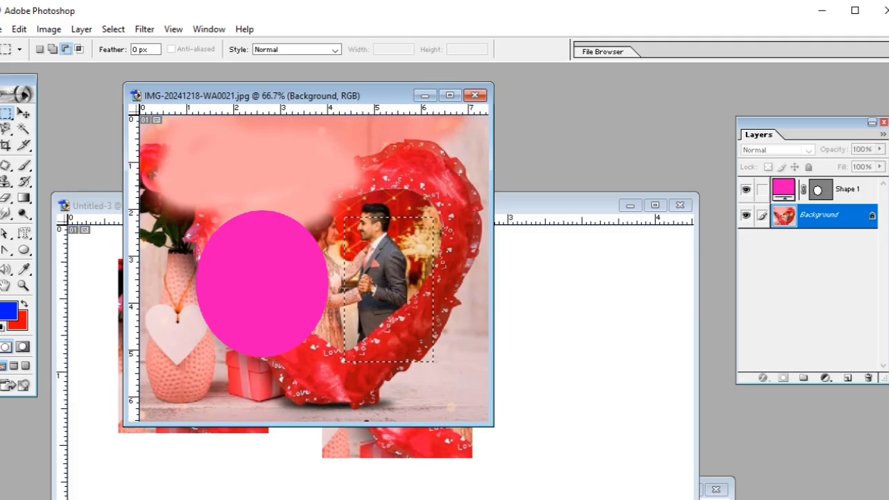
{"action": "left_click", "coordinate": [24, 33]}
{"action": "left_click", "coordinate": [42, 119]}
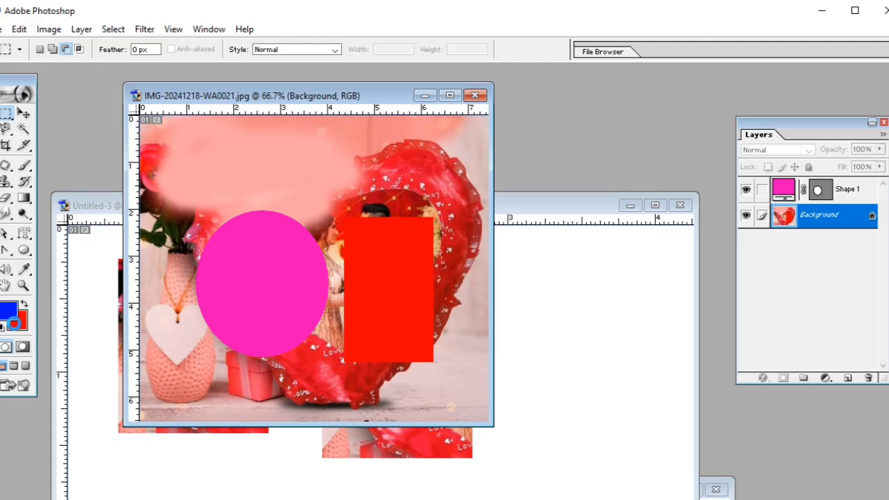
Set the background color to white (FFFFFF).
{"action": "left_click", "coordinate": [14, 323]}
{"action": "left_click_drag", "start_coordinate": [113, 236], "coordinate": [94, 200]}
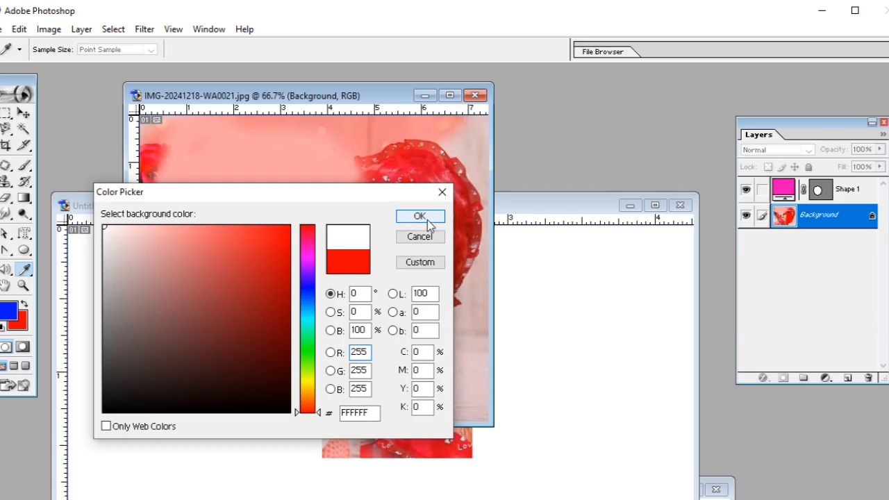
{"action": "left_click", "coordinate": [428, 221]}
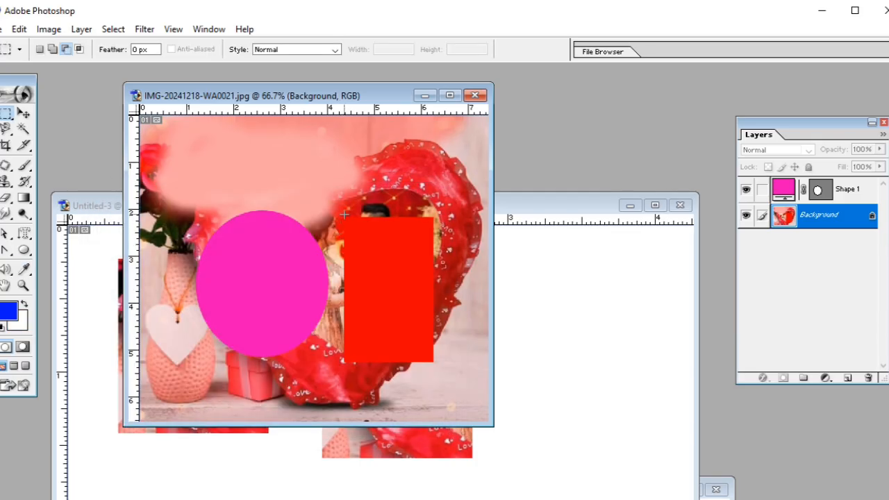
Cut a rectangular marquee area around the red rectangle from the photo's Background layer and paste it into Untitled-3.
{"action": "left_click_drag", "start_coordinate": [436, 367], "coordinate": [438, 368]}
{"action": "left_click", "coordinate": [14, 35]}
{"action": "left_click", "coordinate": [34, 121]}
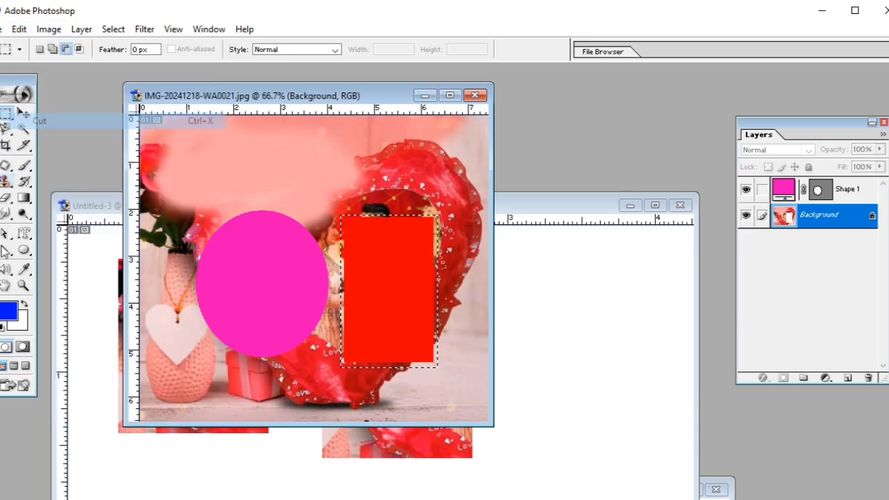
{"action": "left_click", "coordinate": [544, 219]}
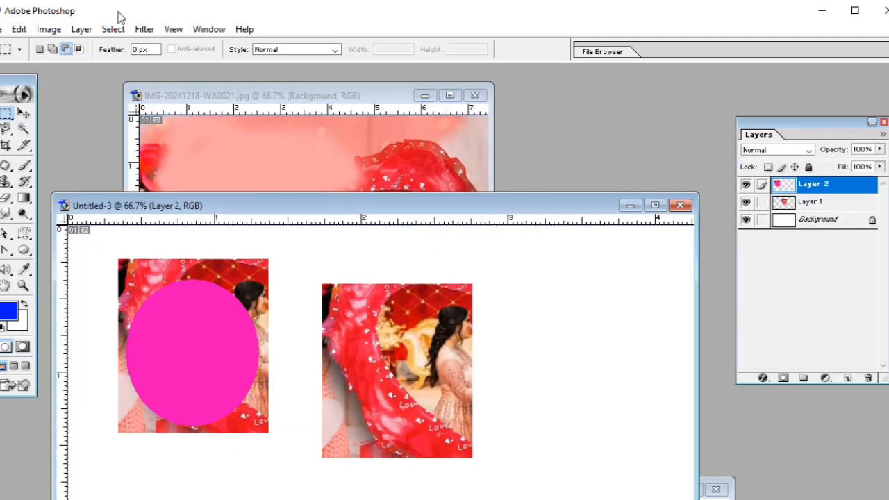
{"action": "left_click", "coordinate": [19, 29]}
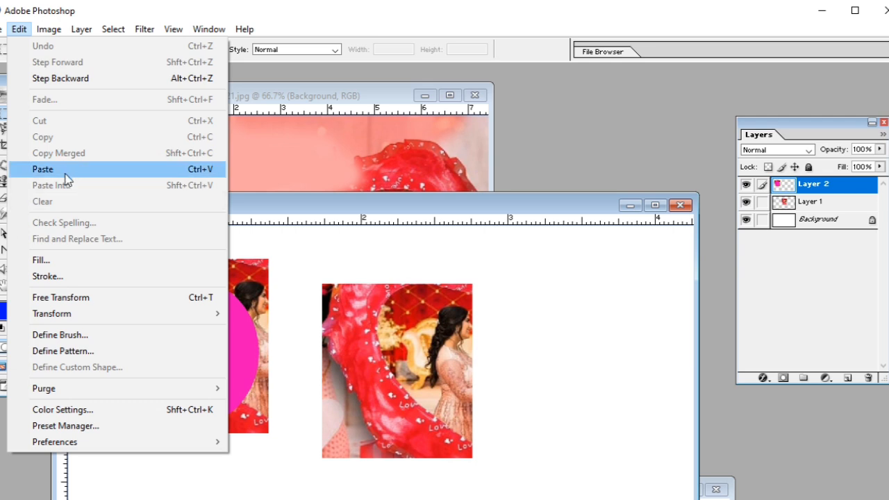
{"action": "left_click", "coordinate": [65, 169]}
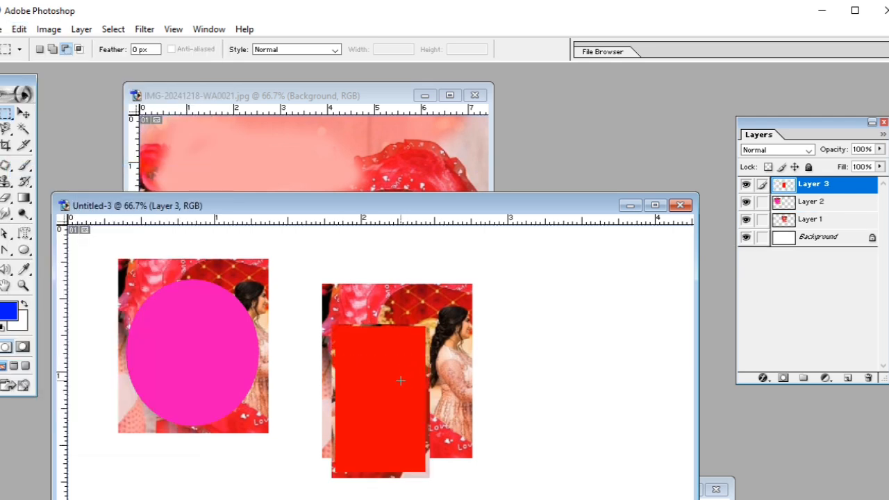
Revert the heart photo IMG-20241218-WA0021.jpg to its saved version.
{"action": "left_click", "coordinate": [324, 132]}
{"action": "left_click", "coordinate": [3, 29]}
{"action": "left_click", "coordinate": [57, 197]}
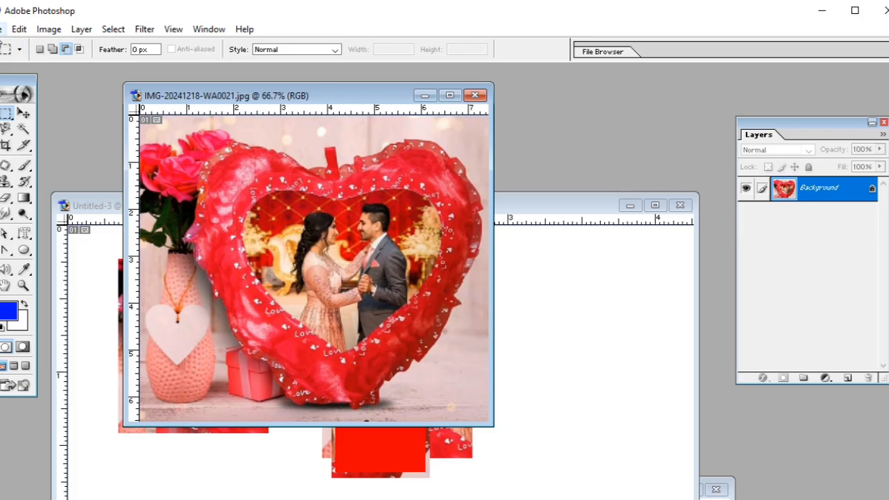
Use Paste Into to place the cut image inside a rectangular marquee over the heart's opening, and move it within the mask.
{"action": "left_click", "coordinate": [18, 29]}
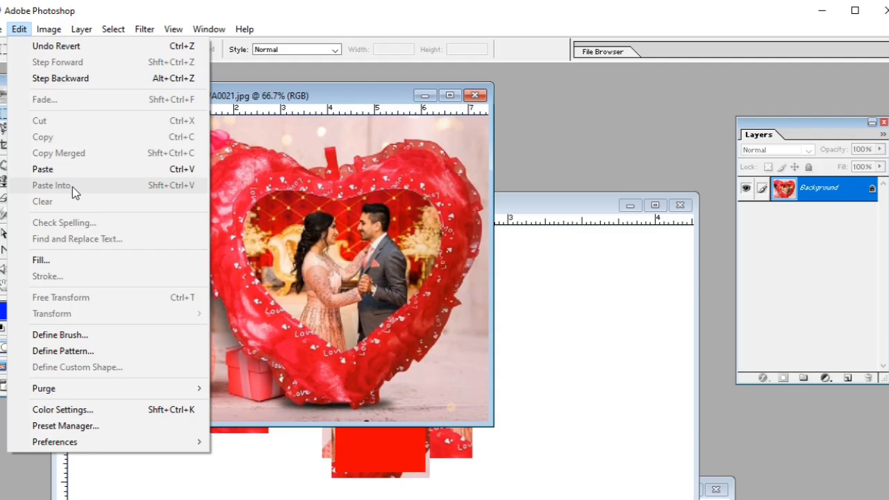
{"action": "left_click", "coordinate": [366, 205]}
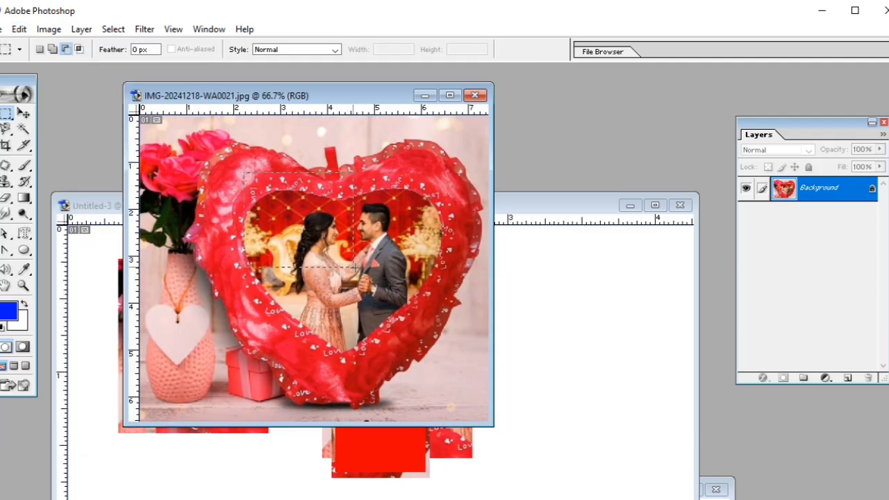
{"action": "left_click", "coordinate": [19, 29]}
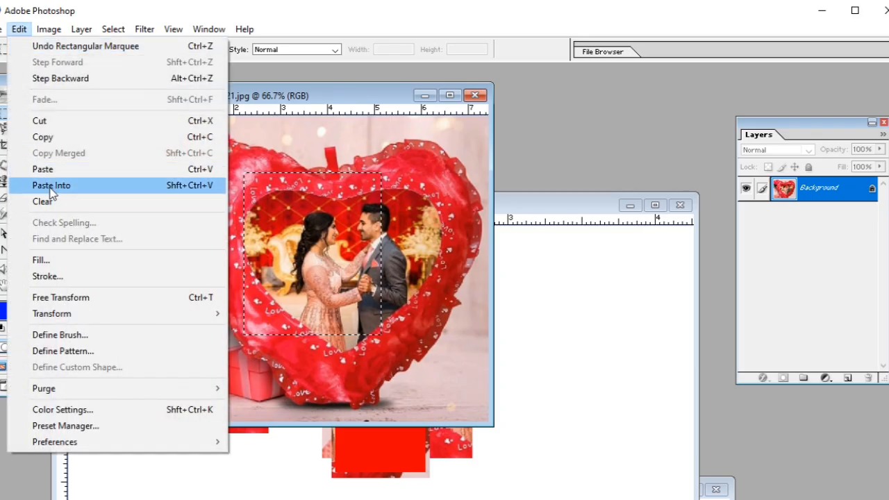
{"action": "left_click", "coordinate": [69, 187]}
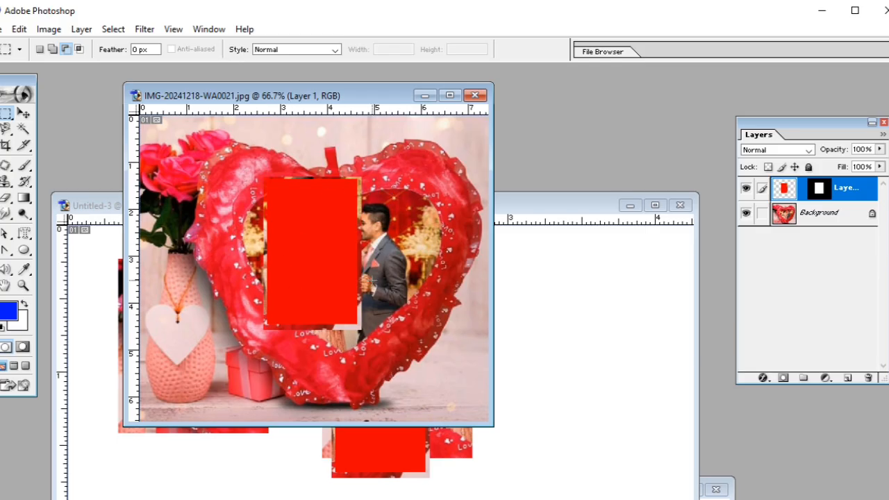
{"action": "left_click", "coordinate": [23, 113]}
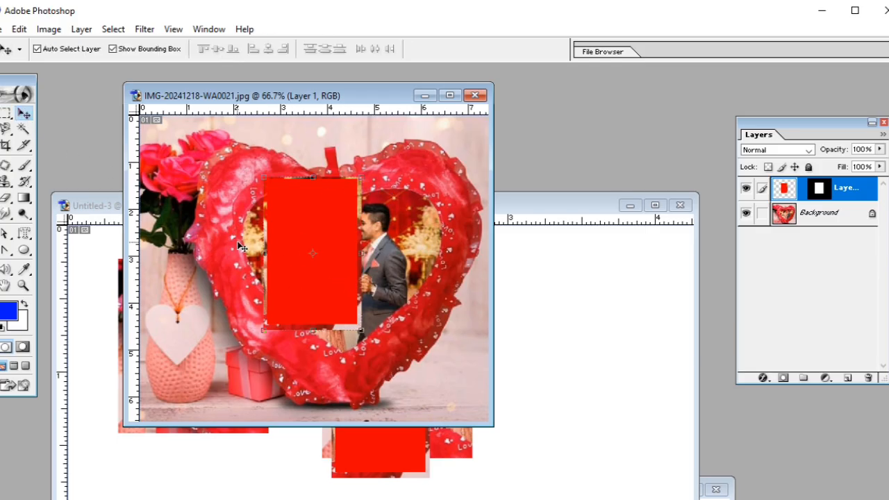
{"action": "left_click_drag", "start_coordinate": [318, 248], "coordinate": [331, 268]}
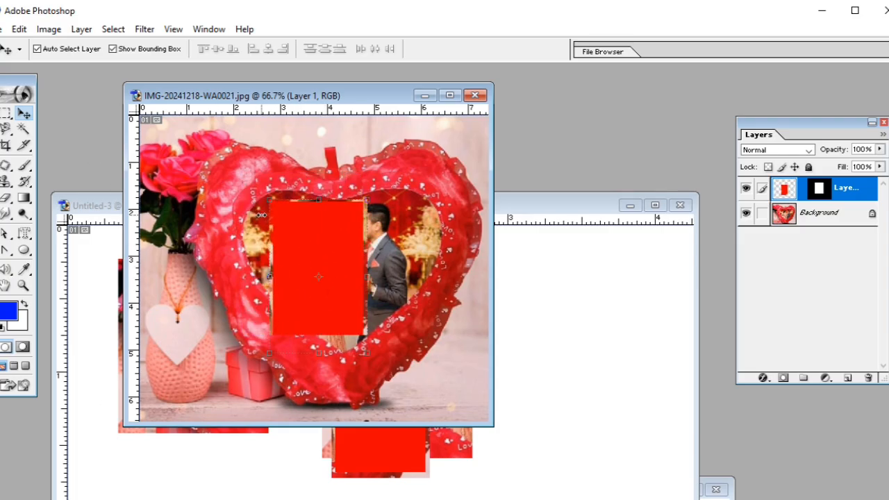
Delete the masked Layer 1 from the heart photo.
{"action": "right_click", "coordinate": [805, 190]}
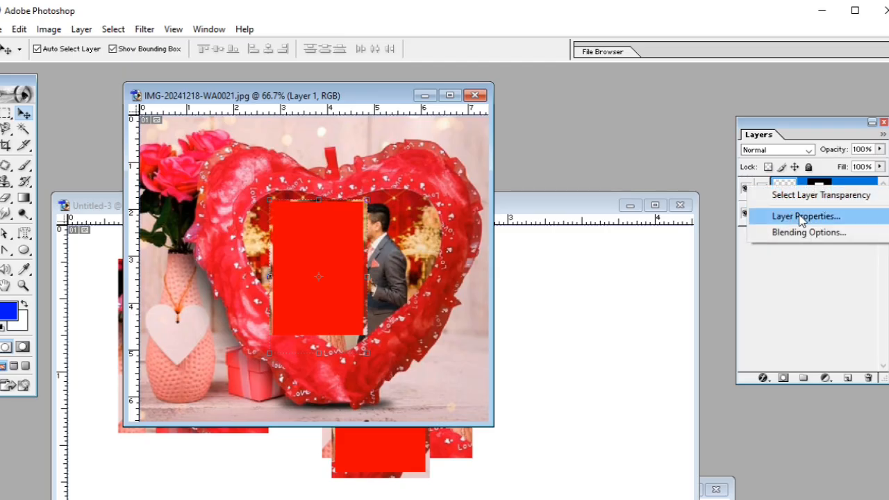
{"action": "left_click", "coordinate": [848, 192]}
{"action": "right_click", "coordinate": [848, 191]}
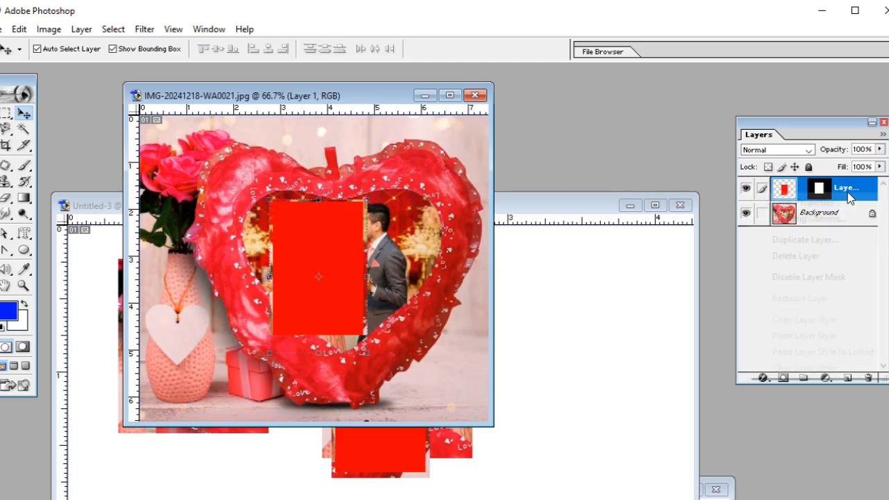
{"action": "left_click", "coordinate": [823, 256]}
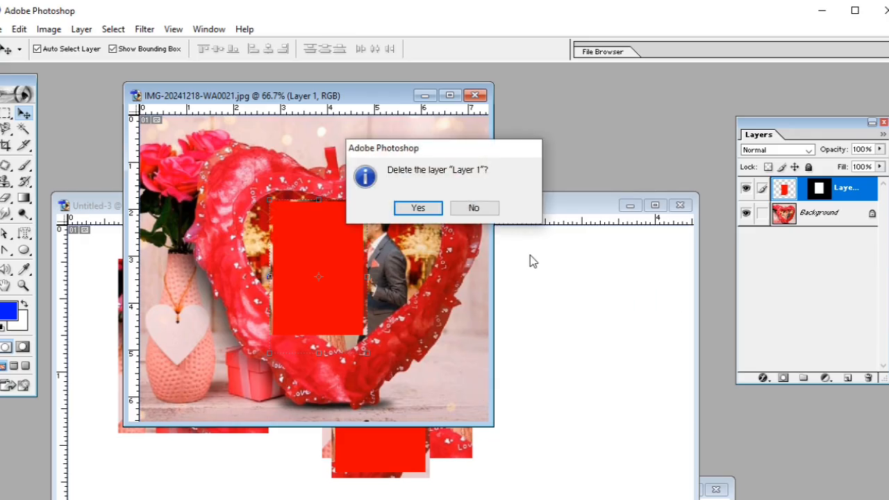
{"action": "left_click", "coordinate": [419, 208]}
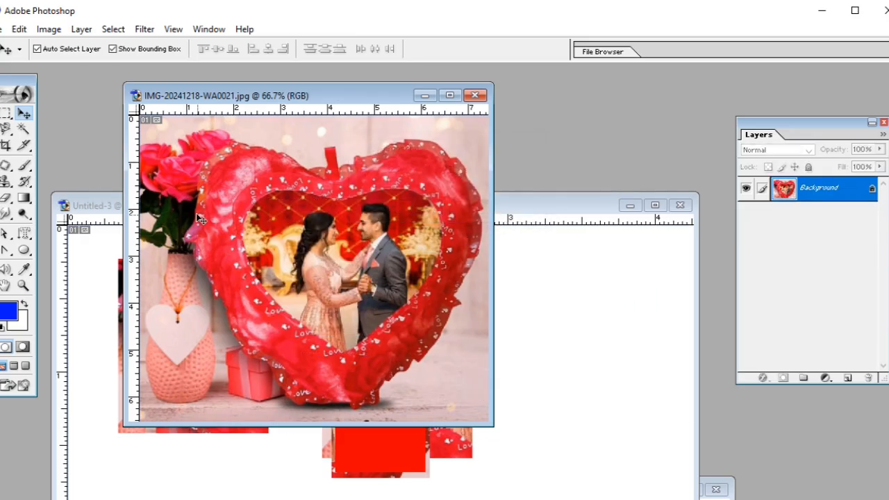
Draw a rectangular marquee around the couple in the heart's opening and copy that area.
{"action": "left_click", "coordinate": [4, 114]}
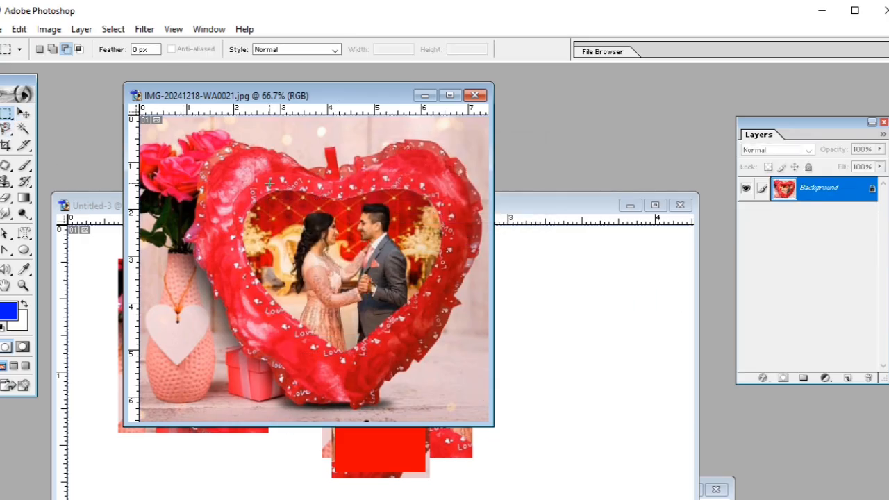
{"action": "left_click_drag", "start_coordinate": [414, 329], "coordinate": [414, 329]}
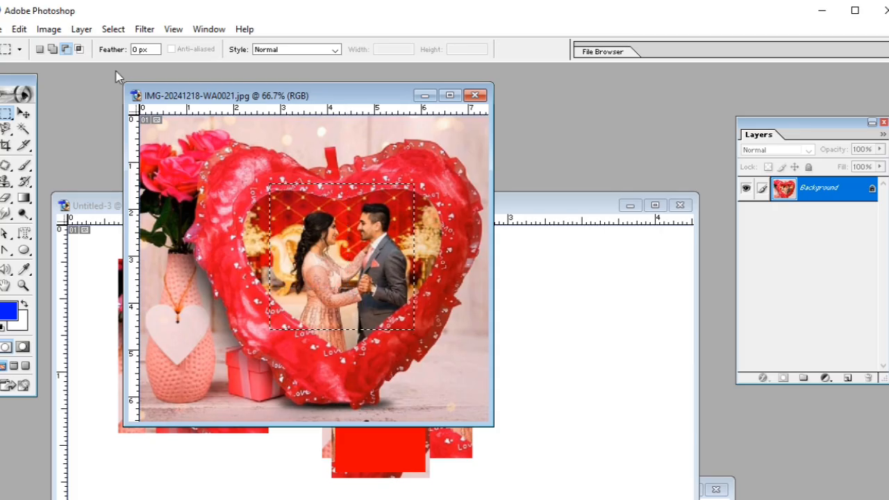
{"action": "left_click", "coordinate": [18, 29]}
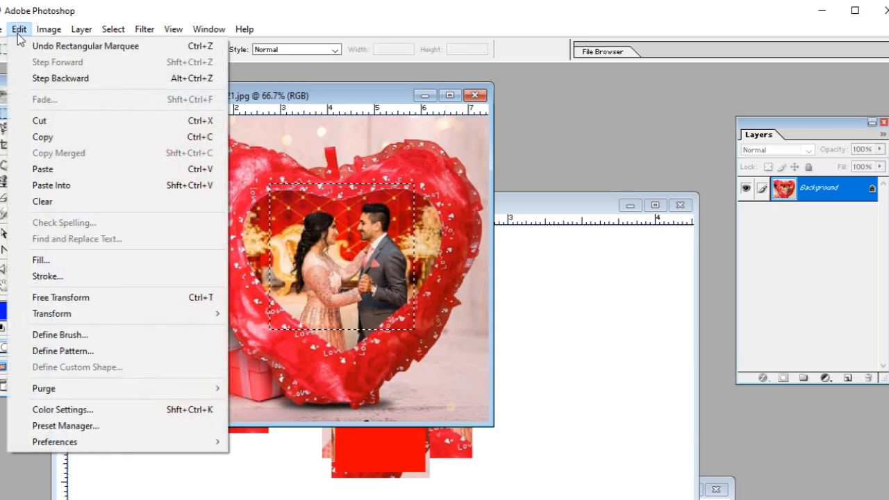
{"action": "left_click", "coordinate": [56, 138]}
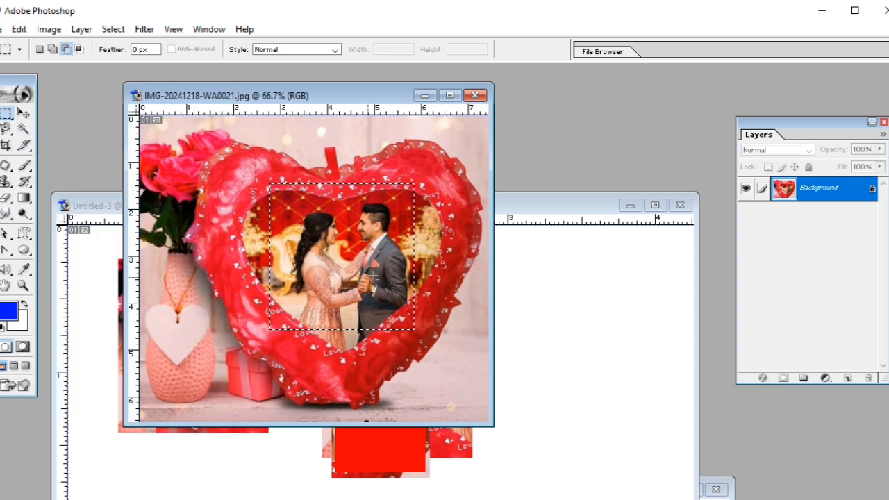
In Untitled-3, draw a large rectangular marquee around the pasted pictures and clear Layer 3's content inside it.
{"action": "left_click", "coordinate": [514, 206]}
{"action": "key", "text": "ctrl+v"}
{"action": "left_click_drag", "start_coordinate": [486, 207], "coordinate": [472, 94]}
{"action": "left_click", "coordinate": [2, 30]}
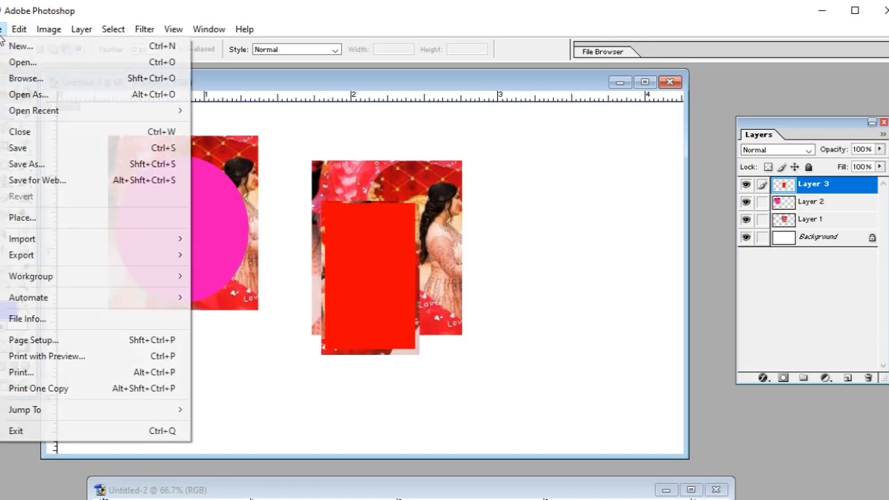
{"action": "left_click", "coordinate": [264, 121]}
{"action": "left_click_drag", "start_coordinate": [285, 278], "coordinate": [501, 407]}
{"action": "key", "text": "Delete"}
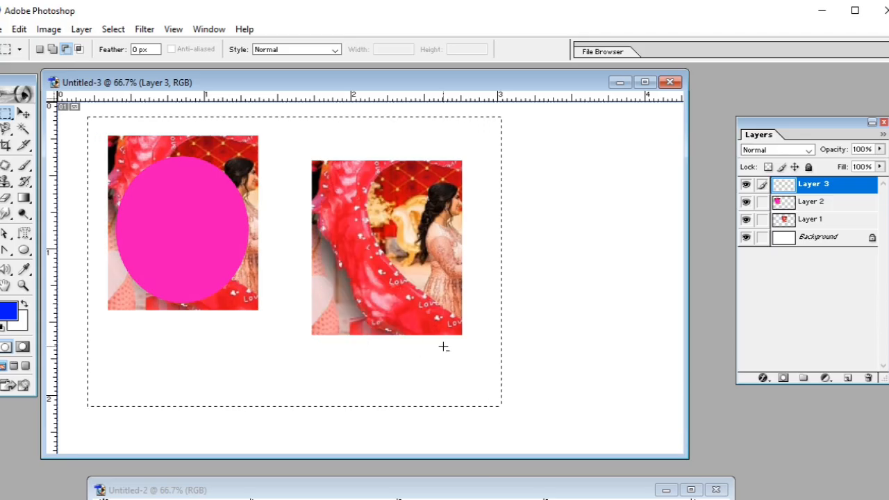
Delete Layer 3, Layer 2 and Layer 1 from Untitled-3, leaving only its Background layer.
{"action": "key", "text": "ctrl+0"}
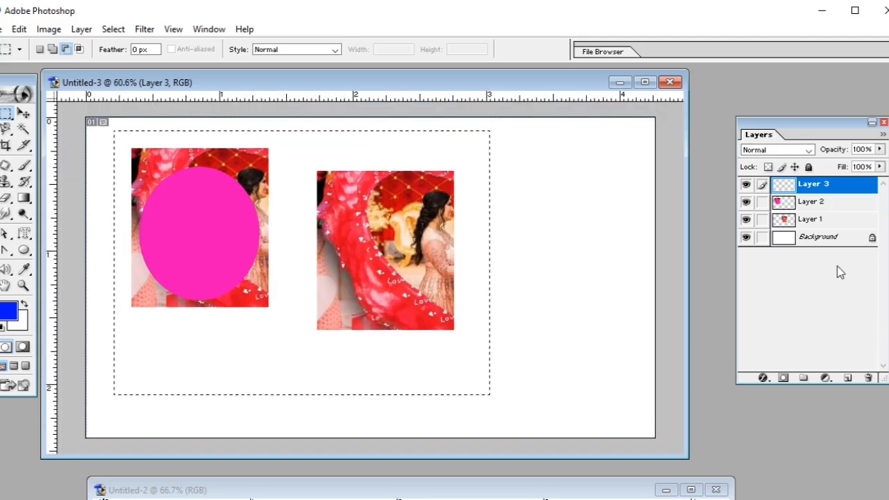
{"action": "right_click", "coordinate": [817, 192]}
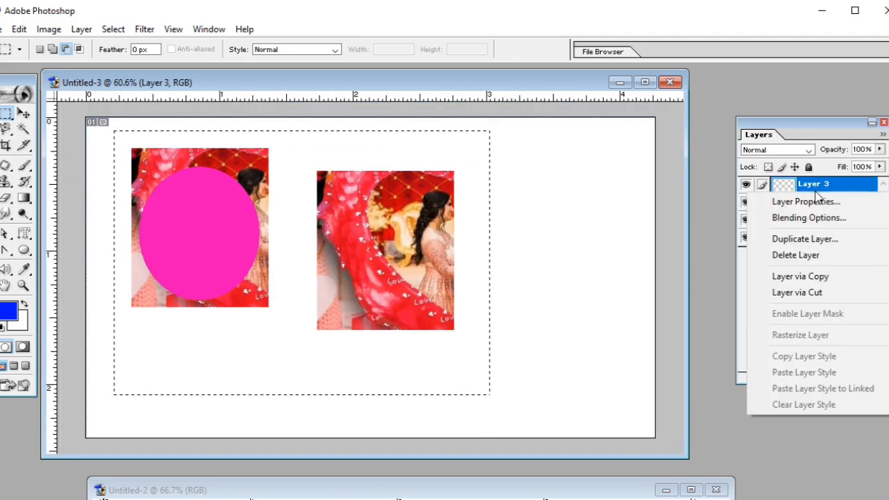
{"action": "left_click", "coordinate": [812, 254]}
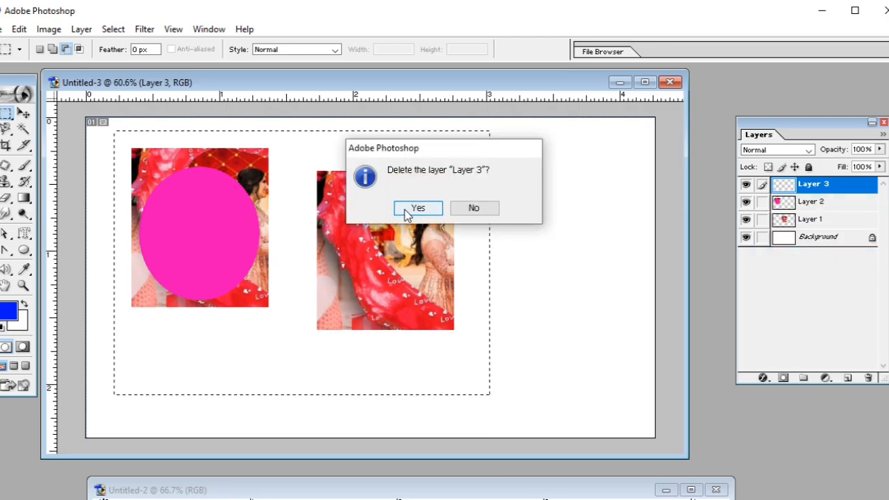
{"action": "left_click", "coordinate": [407, 212]}
{"action": "right_click", "coordinate": [824, 190]}
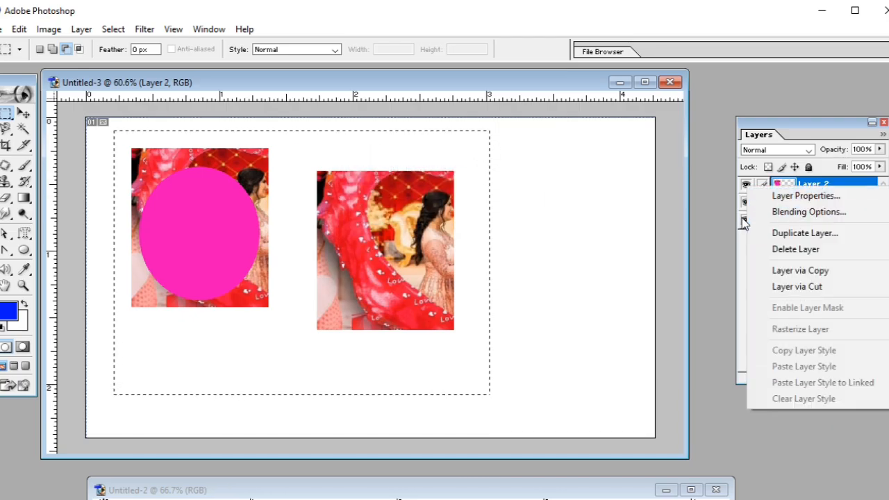
{"action": "left_click", "coordinate": [791, 250]}
{"action": "left_click", "coordinate": [426, 214]}
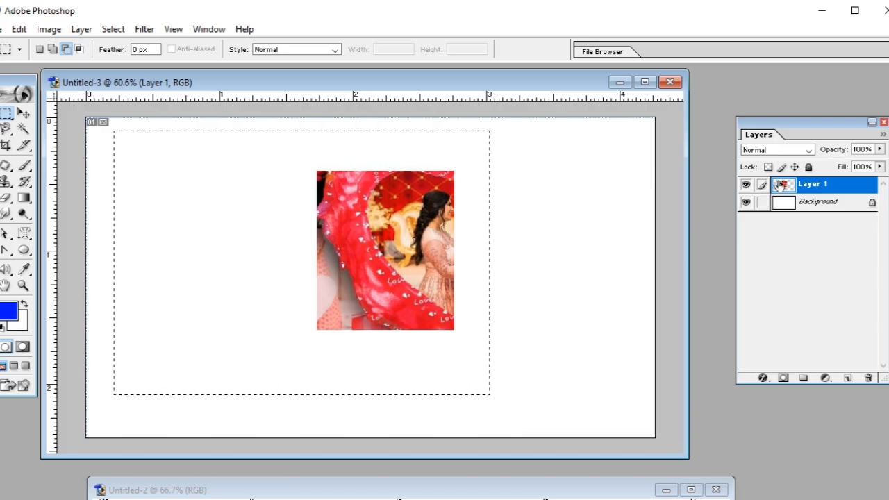
{"action": "right_click", "coordinate": [784, 185]}
{"action": "left_click", "coordinate": [680, 223]}
{"action": "right_click", "coordinate": [844, 186]}
{"action": "left_click", "coordinate": [788, 256]}
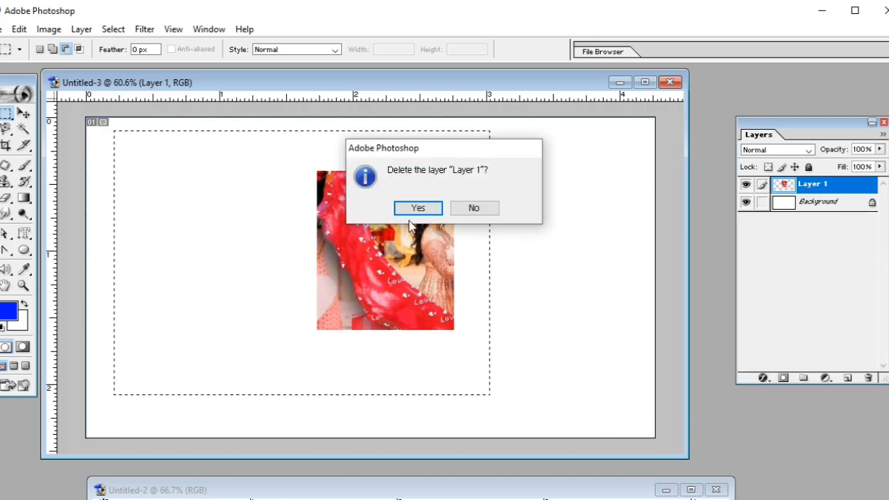
{"action": "left_click", "coordinate": [416, 208]}
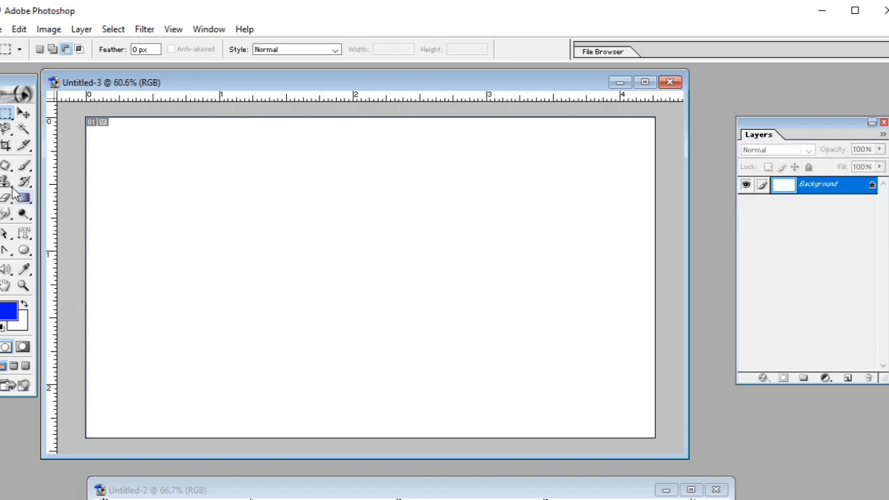
Draw an elliptical marquee on the blank Untitled-3 canvas and use Paste Into to place the copied couple picture inside it.
{"action": "left_click_drag", "start_coordinate": [6, 113], "coordinate": [70, 127]}
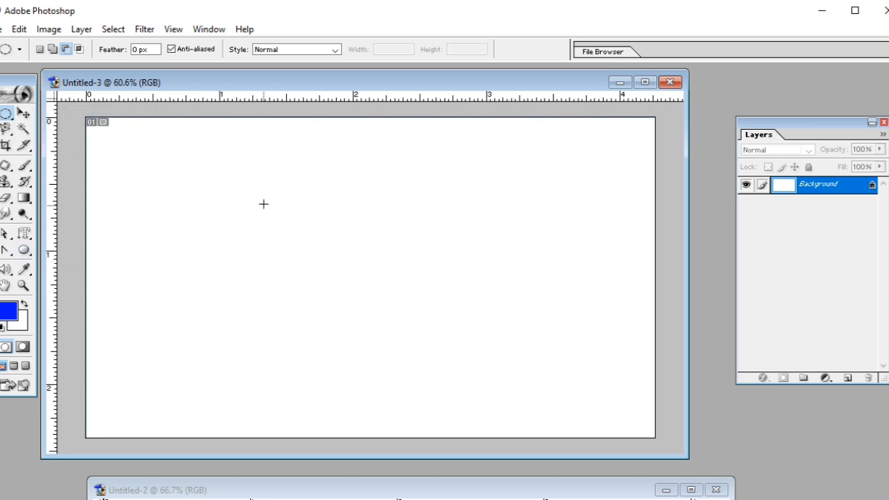
{"action": "left_click_drag", "start_coordinate": [320, 238], "coordinate": [391, 318]}
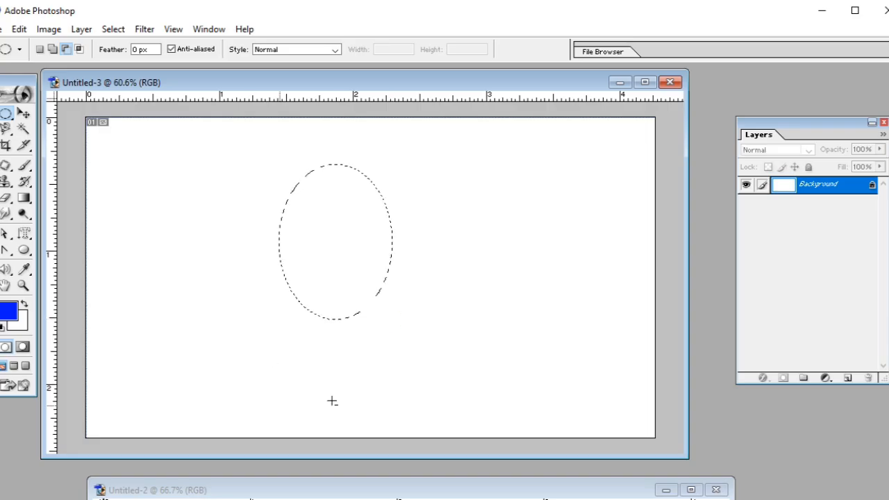
{"action": "left_click", "coordinate": [19, 28]}
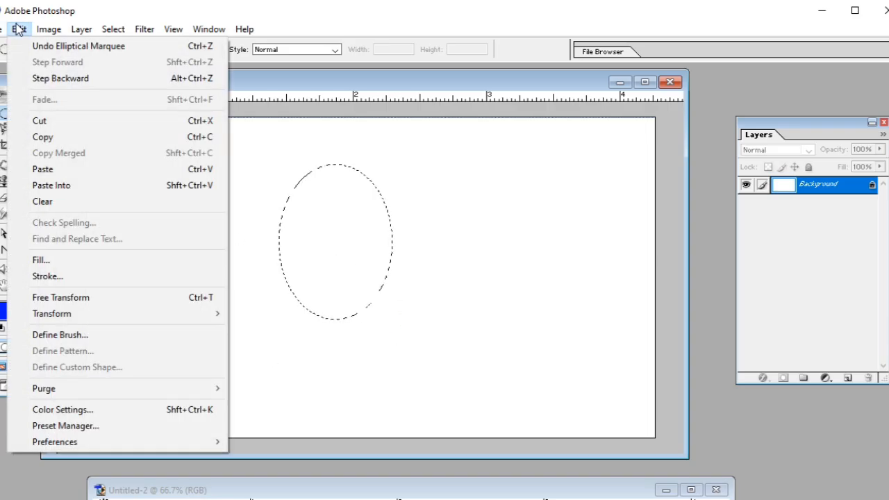
{"action": "left_click", "coordinate": [42, 187]}
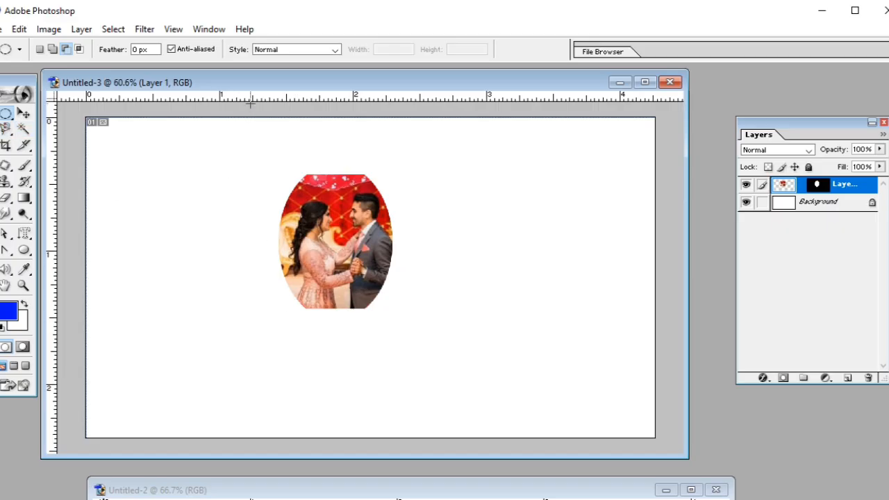
Compare the rectangular selection in the heart photo with the oval picture pasted in Untitled-3.
{"action": "left_click_drag", "start_coordinate": [257, 85], "coordinate": [290, 239]}
{"action": "left_click", "coordinate": [275, 170]}
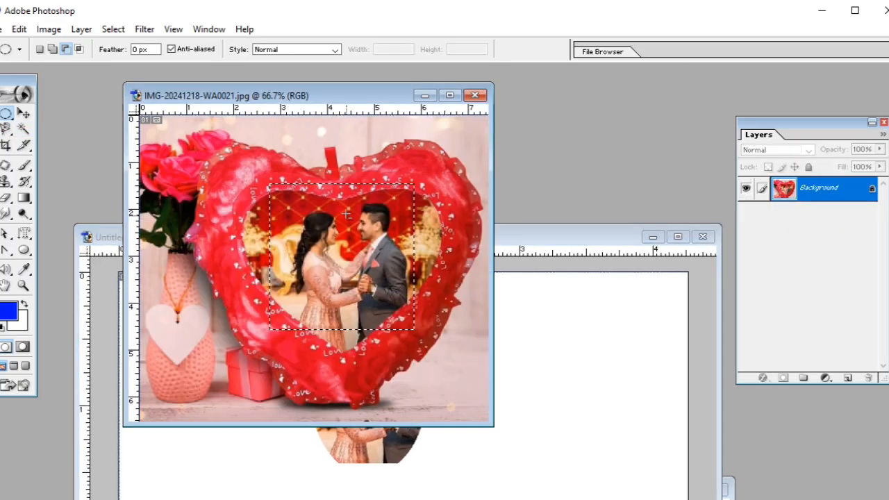
{"action": "left_click", "coordinate": [524, 245]}
{"action": "left_click_drag", "start_coordinate": [442, 243], "coordinate": [437, 132]}
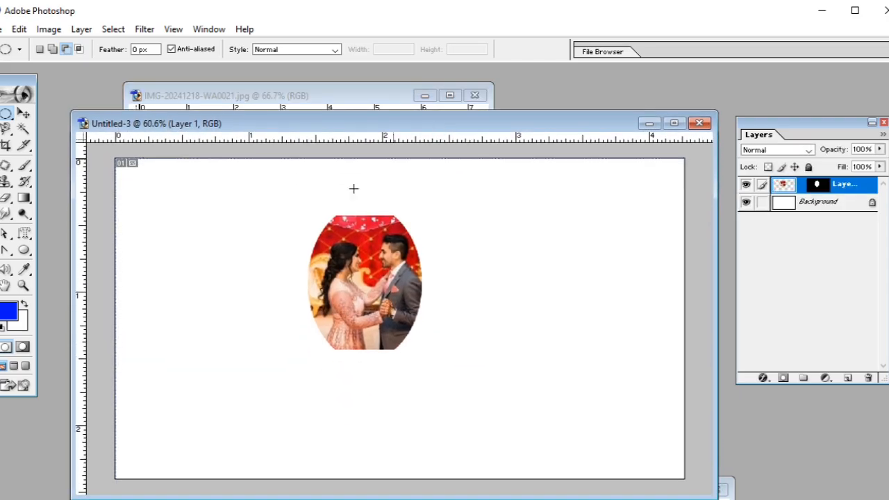
Shift the oval couple picture slightly on the Untitled-3 canvas and check whether the Clear command is available without a selection.
{"action": "left_click", "coordinate": [23, 113]}
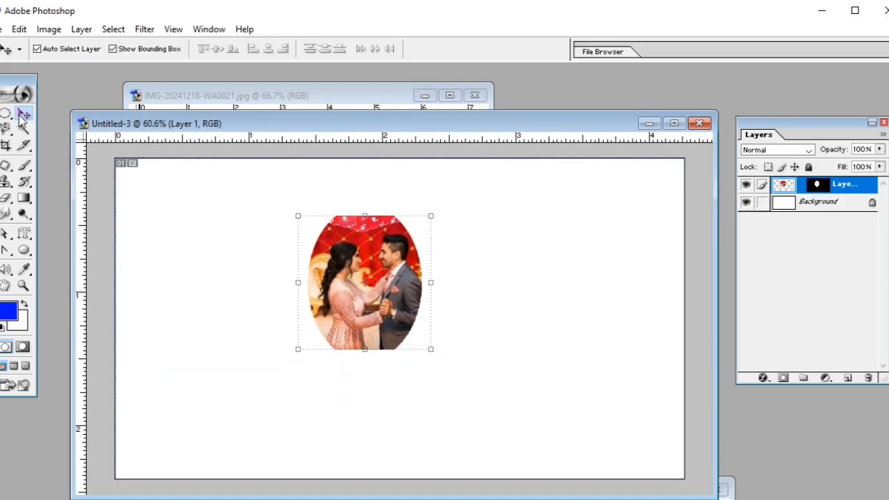
{"action": "mouse_move", "coordinate": [354, 280]}
{"action": "left_mouse_down"}
{"action": "mouse_move", "coordinate": [326, 264]}
{"action": "mouse_move", "coordinate": [343, 233]}
{"action": "mouse_move", "coordinate": [377, 211]}
{"action": "mouse_move", "coordinate": [427, 225]}
{"action": "mouse_move", "coordinate": [454, 282]}
{"action": "mouse_move", "coordinate": [449, 323]}
{"action": "mouse_move", "coordinate": [386, 375]}
{"action": "mouse_move", "coordinate": [305, 365]}
{"action": "mouse_move", "coordinate": [262, 329]}
{"action": "mouse_move", "coordinate": [257, 292]}
{"action": "mouse_move", "coordinate": [302, 240]}
{"action": "mouse_move", "coordinate": [350, 284]}
{"action": "mouse_move", "coordinate": [376, 331]}
{"action": "mouse_move", "coordinate": [305, 352]}
{"action": "mouse_move", "coordinate": [296, 269]}
{"action": "mouse_move", "coordinate": [359, 258]}
{"action": "mouse_move", "coordinate": [357, 305]}
{"action": "mouse_move", "coordinate": [356, 270]}
{"action": "mouse_move", "coordinate": [353, 282]}
{"action": "left_mouse_up"}
{"action": "left_click", "coordinate": [25, 30]}
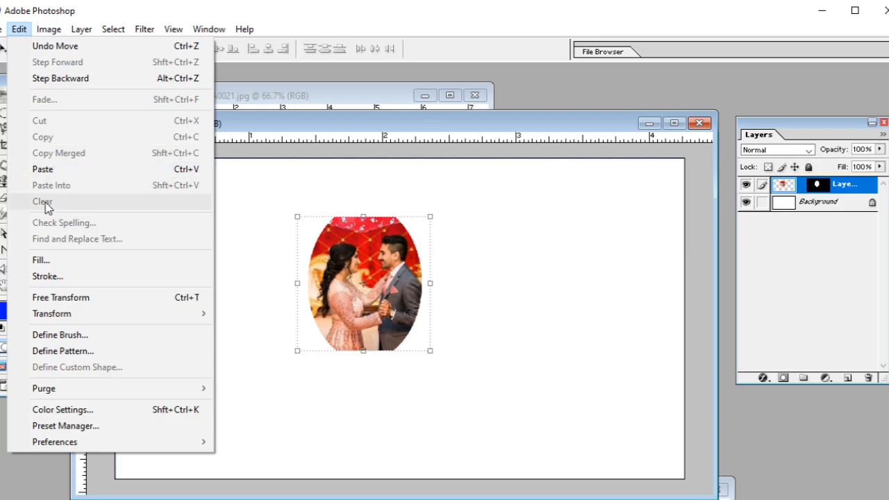
Move the Untitled-3 window down off the heart photo, bring the photo forward and remove its selection.
{"action": "left_click_drag", "start_coordinate": [297, 125], "coordinate": [295, 410]}
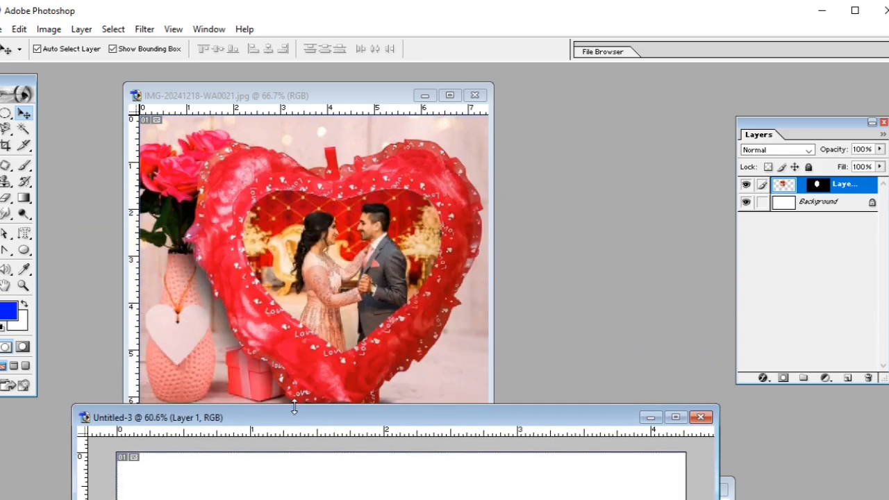
{"action": "left_click", "coordinate": [306, 118]}
{"action": "key", "text": "ctrl+d"}
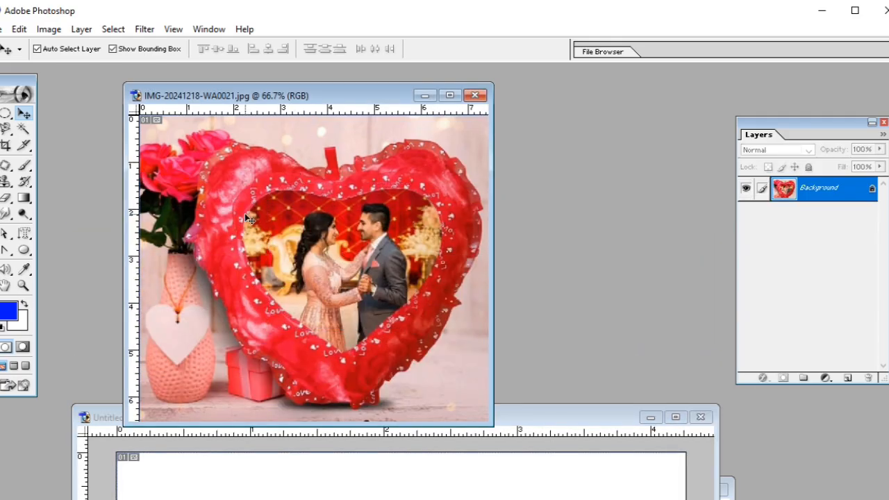
Erase a soft vertical stroke over the woman in the heart photo and paint a blue zigzag across the heart.
{"action": "left_click", "coordinate": [6, 197]}
{"action": "left_click", "coordinate": [36, 199]}
{"action": "mouse_move", "coordinate": [323, 174]}
{"action": "left_mouse_down"}
{"action": "mouse_move", "coordinate": [326, 268]}
{"action": "mouse_move", "coordinate": [315, 209]}
{"action": "mouse_move", "coordinate": [305, 271]}
{"action": "left_mouse_up"}
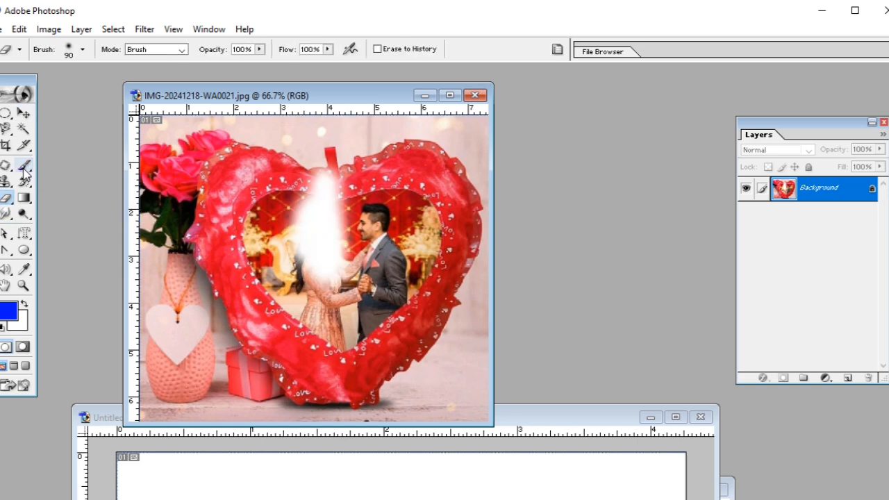
{"action": "left_click", "coordinate": [24, 165]}
{"action": "mouse_move", "coordinate": [239, 186]}
{"action": "left_mouse_down"}
{"action": "mouse_move", "coordinate": [341, 204]}
{"action": "mouse_move", "coordinate": [311, 237]}
{"action": "mouse_move", "coordinate": [335, 281]}
{"action": "mouse_move", "coordinate": [299, 348]}
{"action": "mouse_move", "coordinate": [358, 404]}
{"action": "left_mouse_up"}
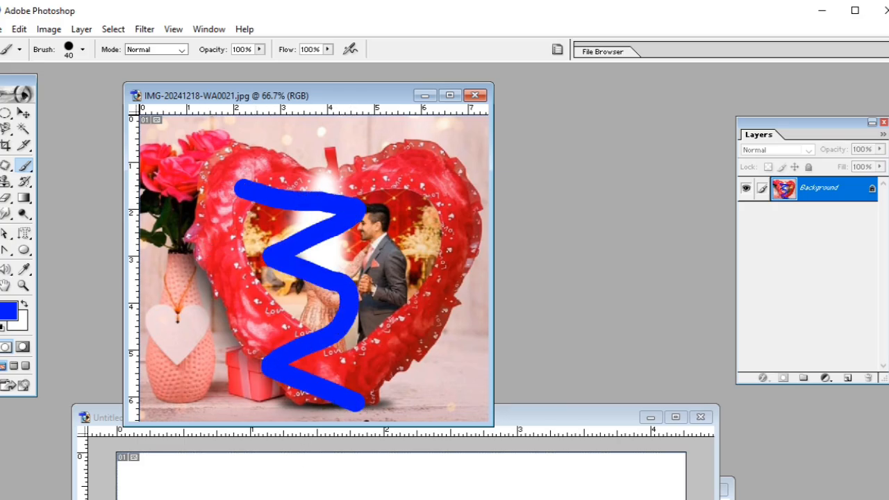
{"action": "left_click", "coordinate": [17, 29]}
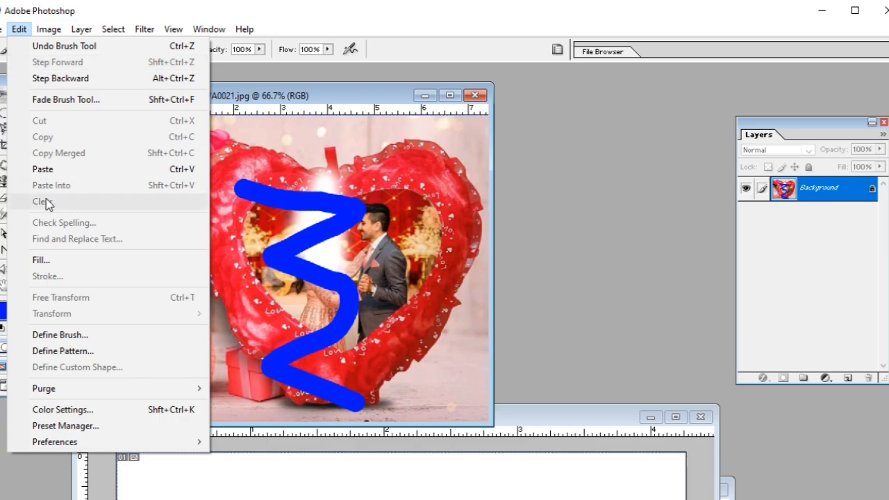
{"action": "key", "text": "Escape"}
Undo the eraser and blue brush strokes on the heart photo.
{"action": "left_click_drag", "start_coordinate": [208, 119], "coordinate": [244, 150]}
{"action": "left_click", "coordinate": [2, 29]}
{"action": "left_click", "coordinate": [28, 195]}
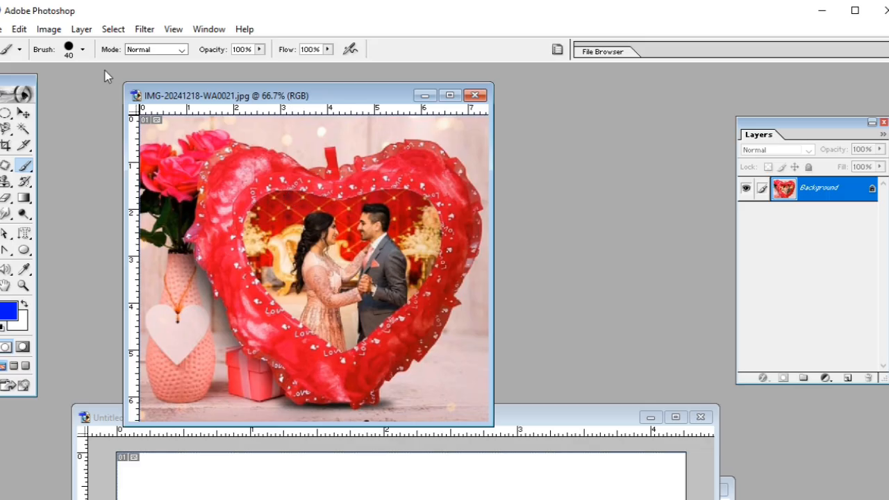
Draw a rectangular marquee over the heart's left half, including the woman, and clear the content inside it.
{"action": "left_click", "coordinate": [19, 29]}
{"action": "key", "text": "Escape"}
{"action": "left_click_drag", "start_coordinate": [5, 113], "coordinate": [52, 114]}
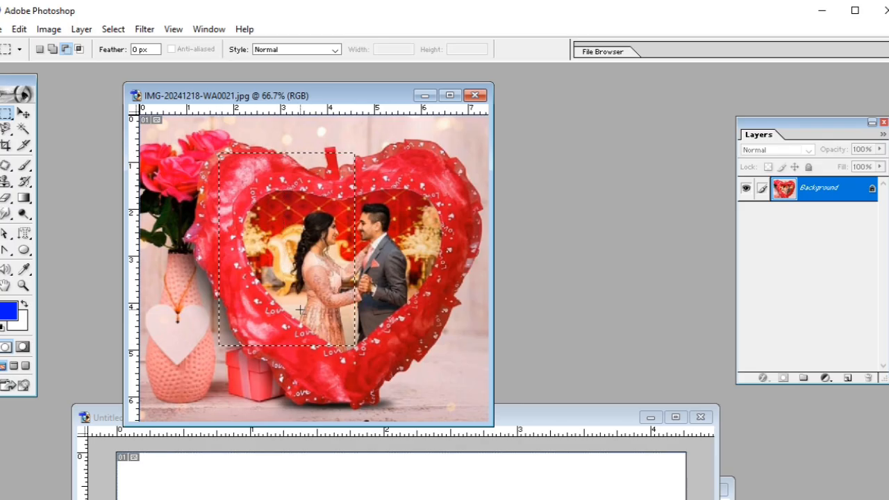
{"action": "left_click", "coordinate": [19, 29]}
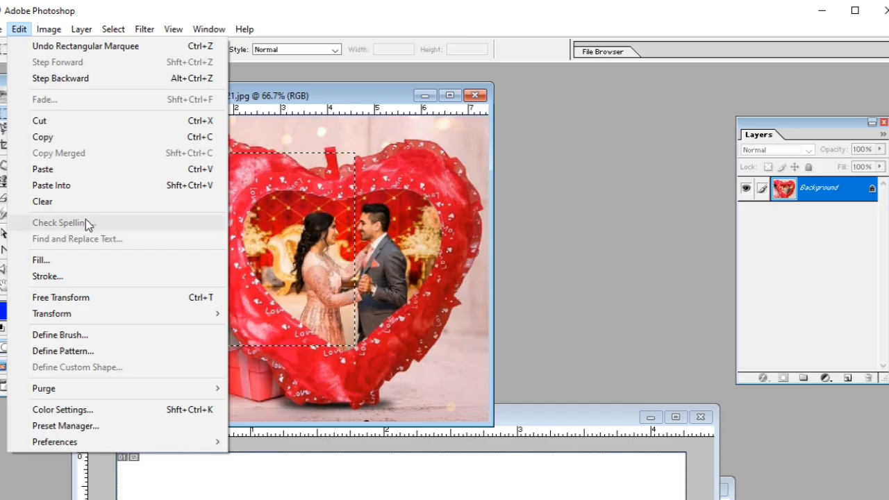
{"action": "left_click", "coordinate": [63, 202]}
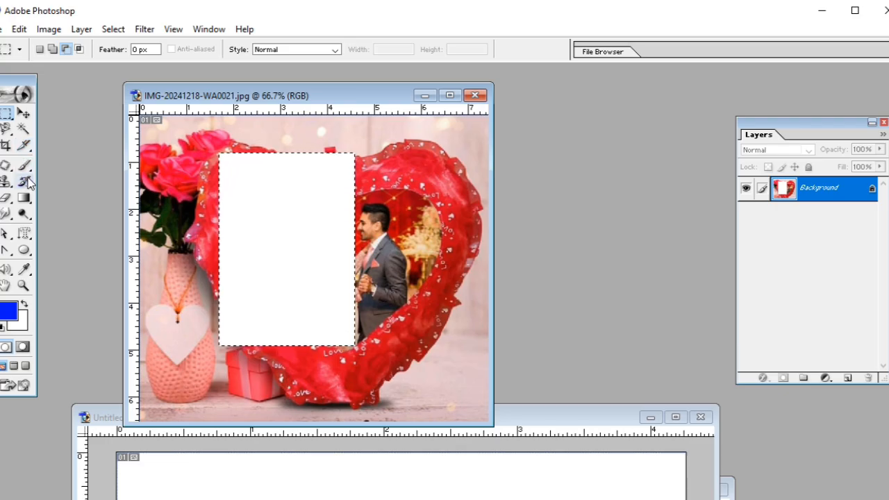
Review the Edit commands with the selection active and undo the Clear of the rectangular area.
{"action": "left_click", "coordinate": [19, 29]}
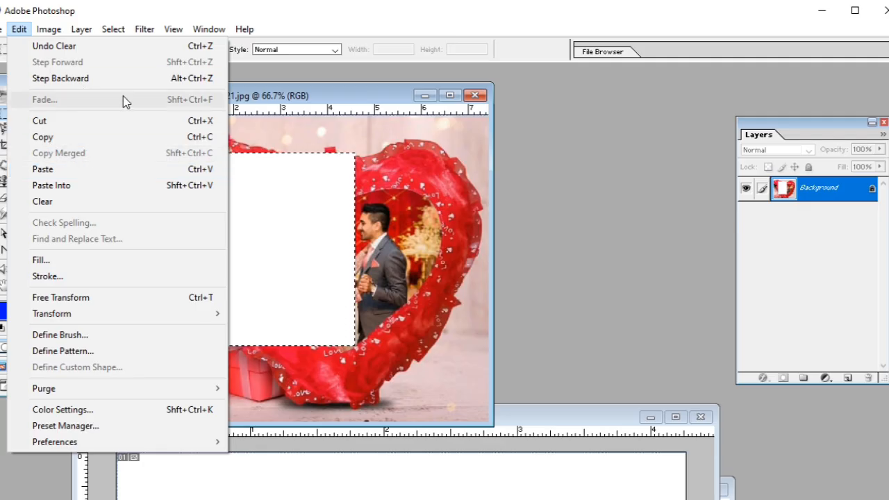
{"action": "left_click", "coordinate": [273, 92]}
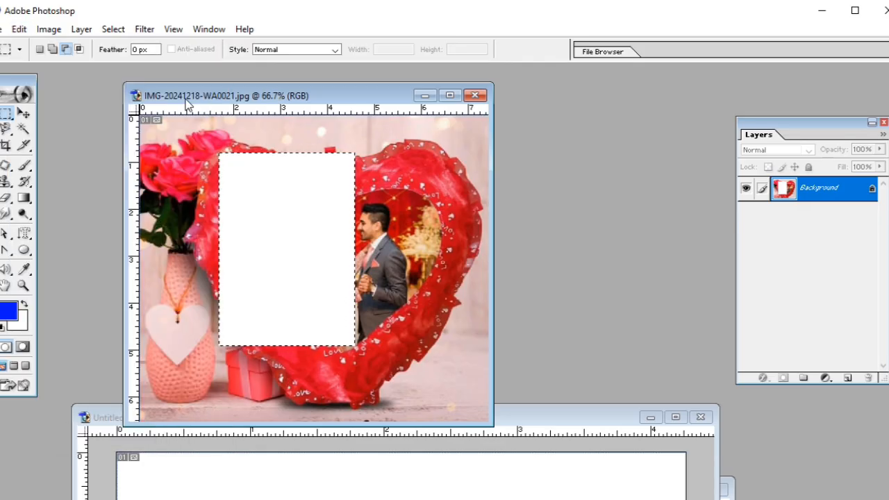
{"action": "left_click", "coordinate": [19, 29]}
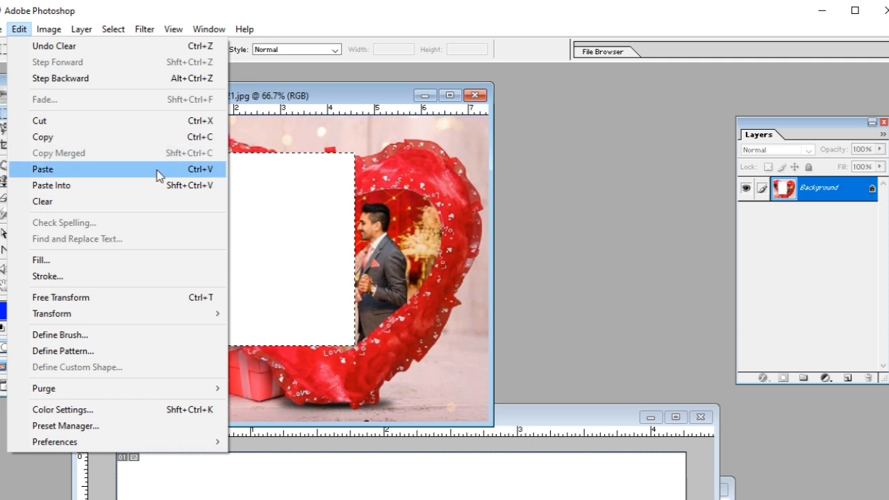
{"action": "left_click", "coordinate": [138, 262]}
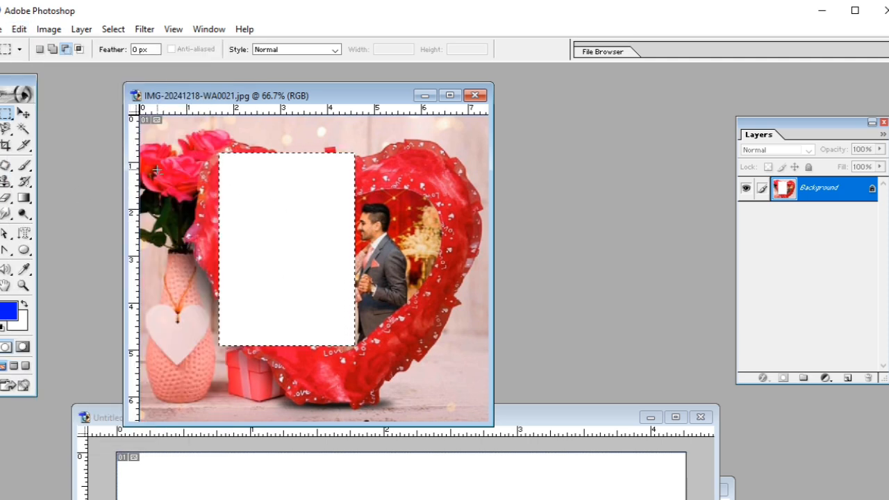
{"action": "left_click", "coordinate": [19, 30]}
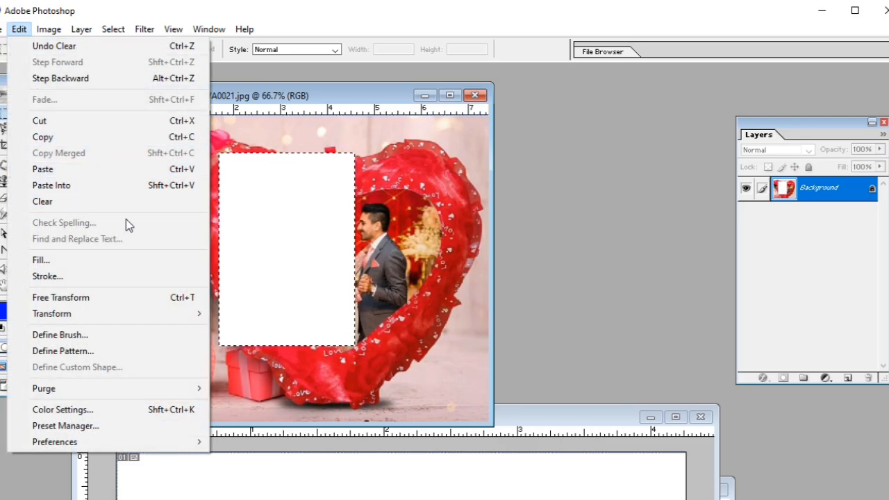
{"action": "left_click", "coordinate": [243, 205]}
{"action": "key", "text": "ctrl+z"}
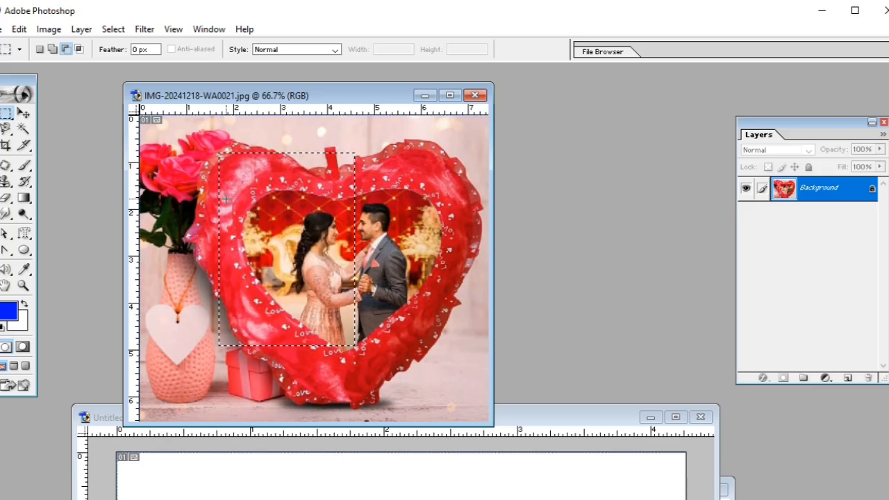
Replace the rectangular selection with a wide elliptical marquee around the couple's upper bodies and clear the content inside it.
{"action": "left_click_drag", "start_coordinate": [9, 114], "coordinate": [69, 127]}
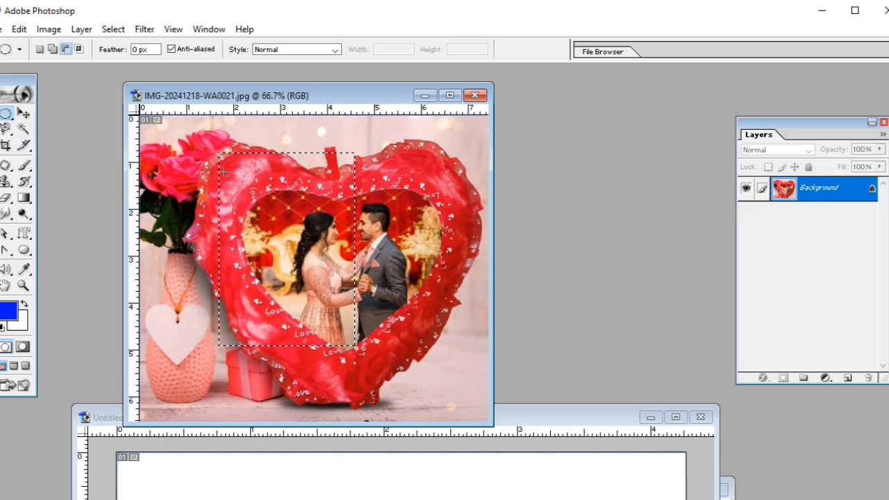
{"action": "left_click", "coordinate": [264, 157]}
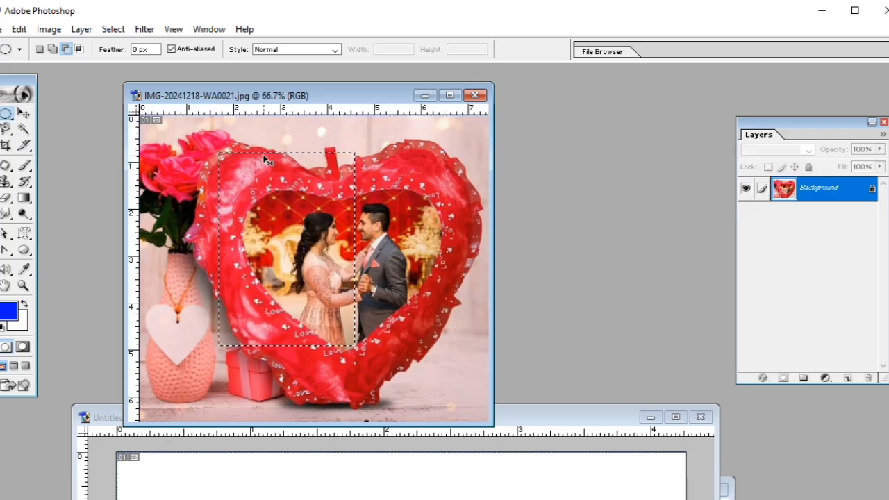
{"action": "left_click_drag", "start_coordinate": [330, 262], "coordinate": [424, 304]}
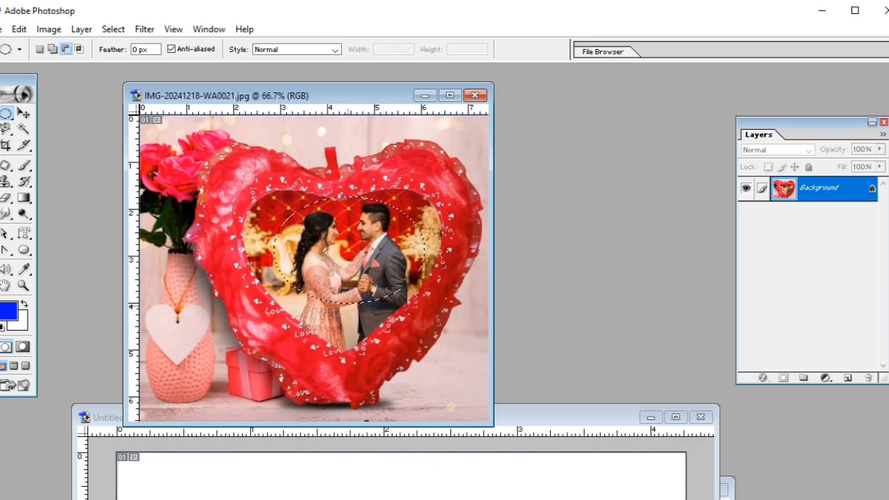
{"action": "left_click", "coordinate": [19, 29]}
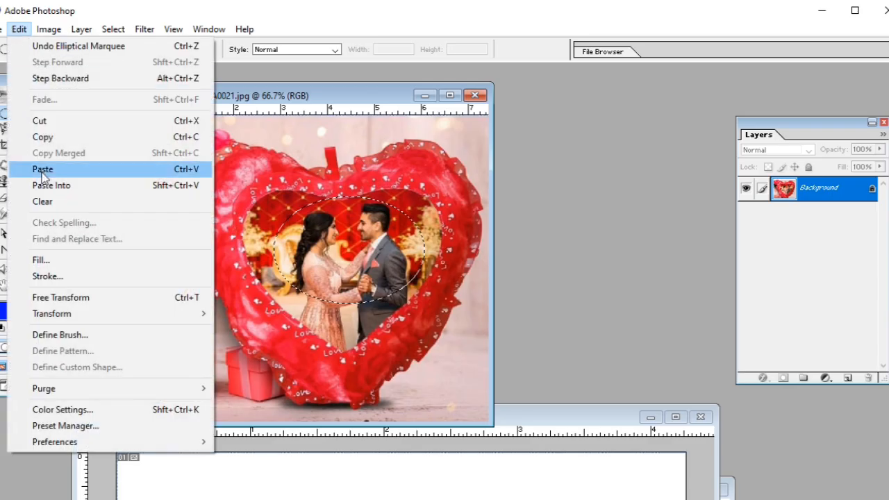
{"action": "left_click", "coordinate": [43, 201]}
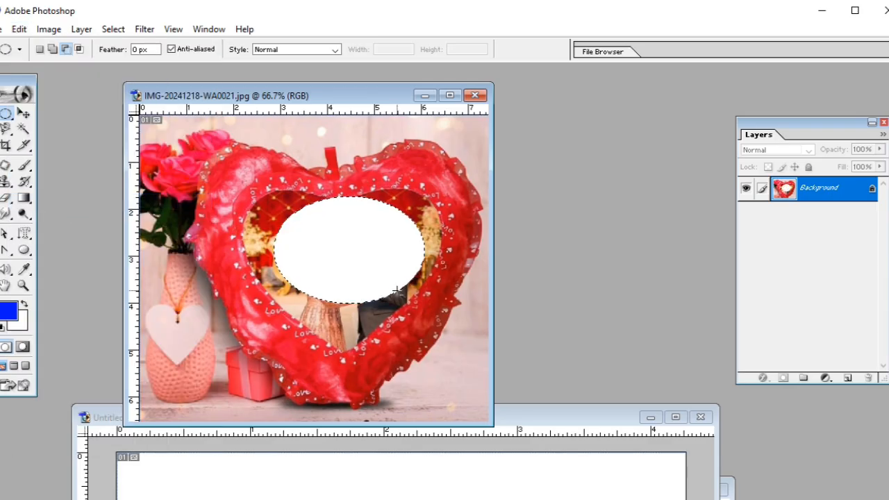
Undo the Clear of the oval area and deselect the elliptical marquee in the heart photo.
{"action": "key", "text": "ctrl+z"}
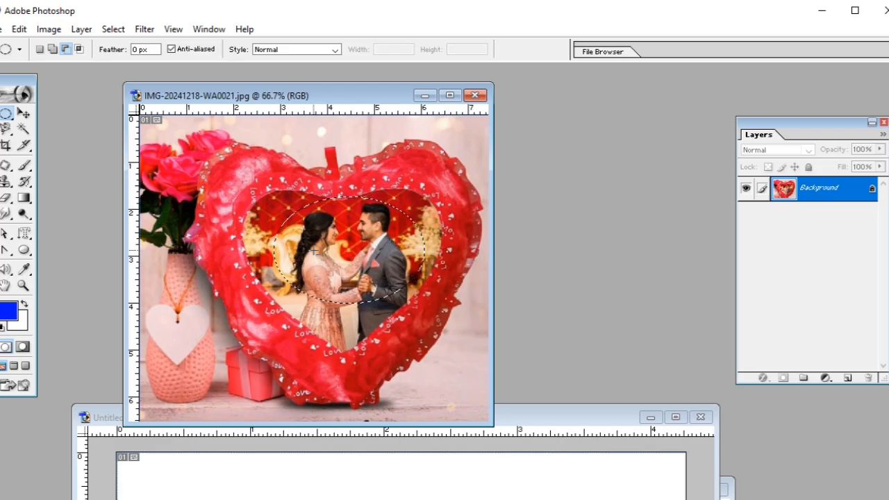
{"action": "key", "text": "ctrl+d"}
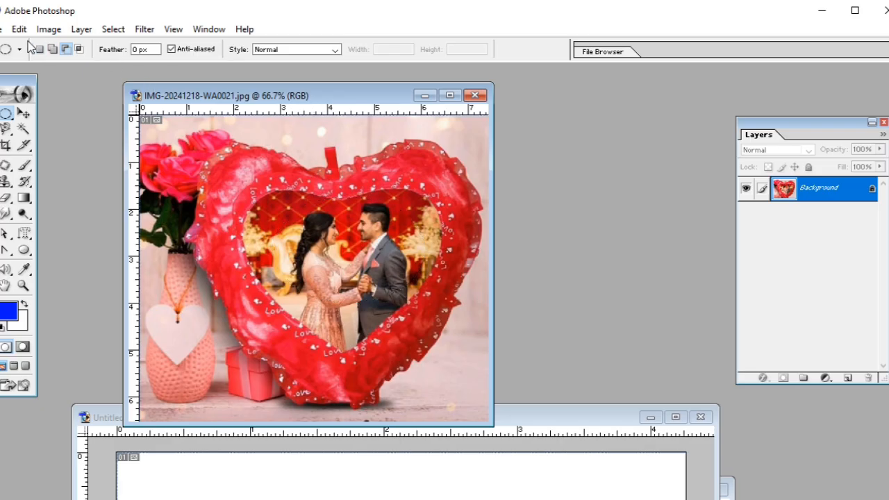
{"action": "left_click", "coordinate": [19, 29]}
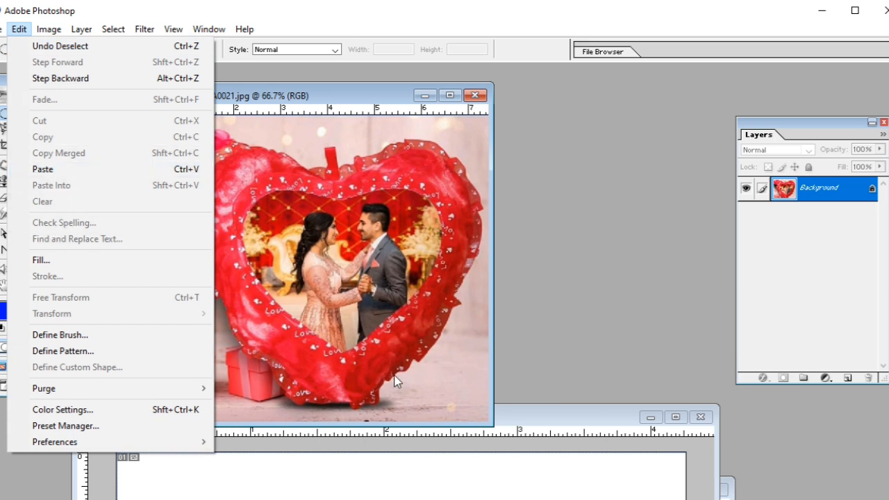
Bring Untitled-3 forward and start a horizontal text line left of the oval picture with the size set to 24 pt.
{"action": "left_click_drag", "start_coordinate": [510, 407], "coordinate": [487, 83]}
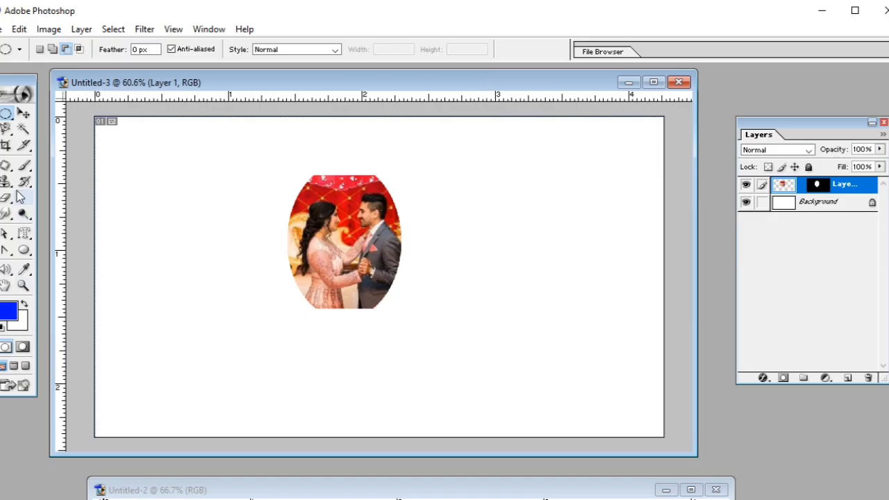
{"action": "left_click", "coordinate": [28, 236]}
{"action": "left_click_drag", "start_coordinate": [31, 240], "coordinate": [62, 234]}
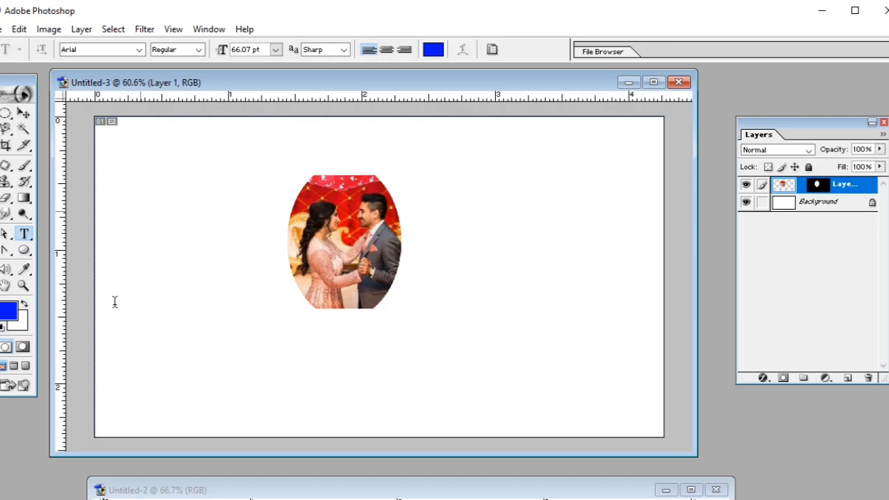
{"action": "left_click", "coordinate": [141, 299]}
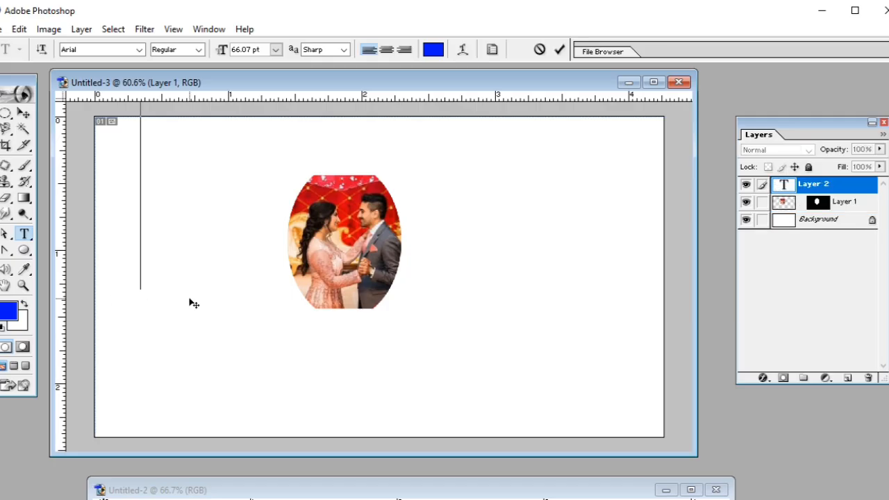
{"action": "left_click", "coordinate": [276, 50]}
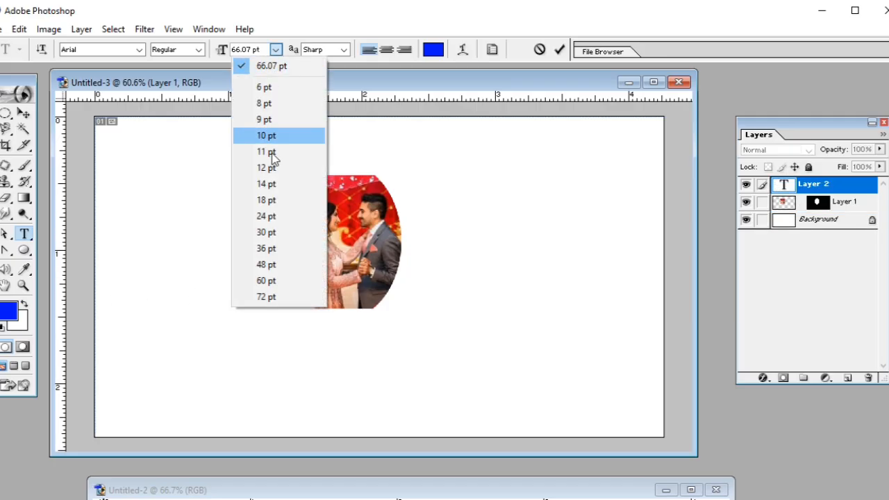
{"action": "left_click", "coordinate": [274, 216]}
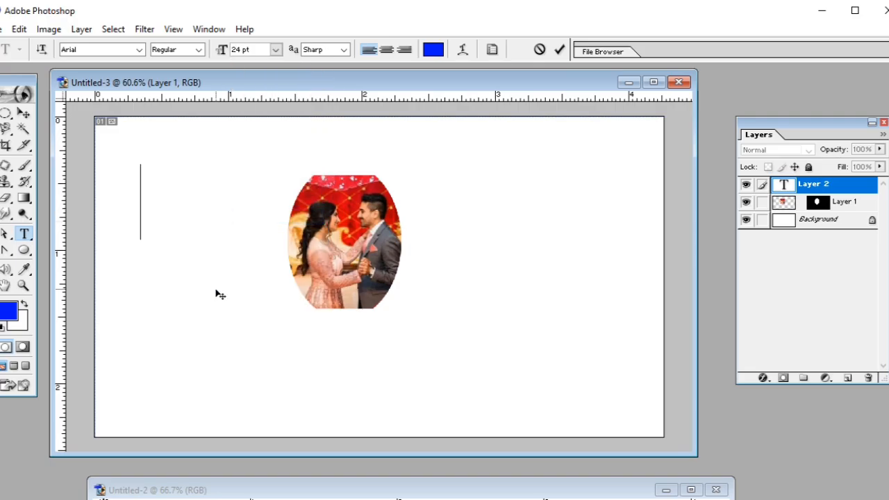
Enter the text "i amj" followed by a person's first name, keeping the deliberate misspelling.
{"action": "type", "text": "edf"}
{"action": "key", "text": "BackSpace"}
{"action": "key", "text": "BackSpace"}
{"action": "key", "text": "BackSpace"}
{"action": "type", "text": "i amj "}
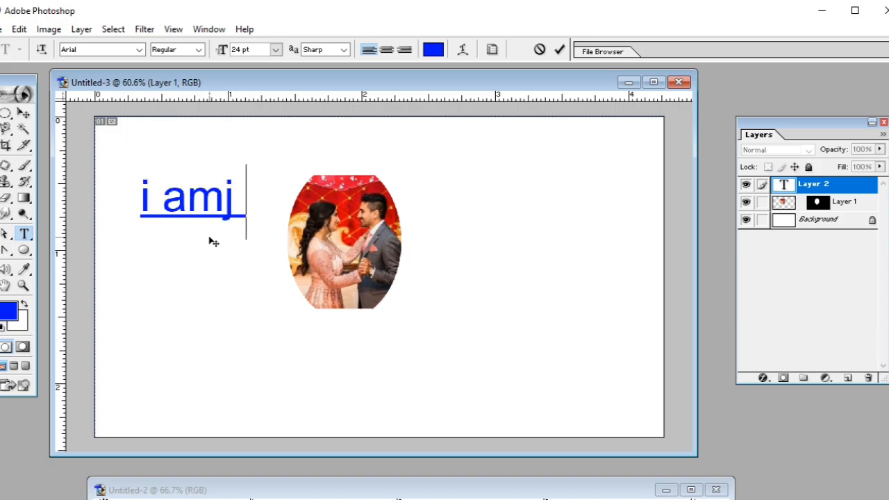
{"action": "type", "text": "vineet"}
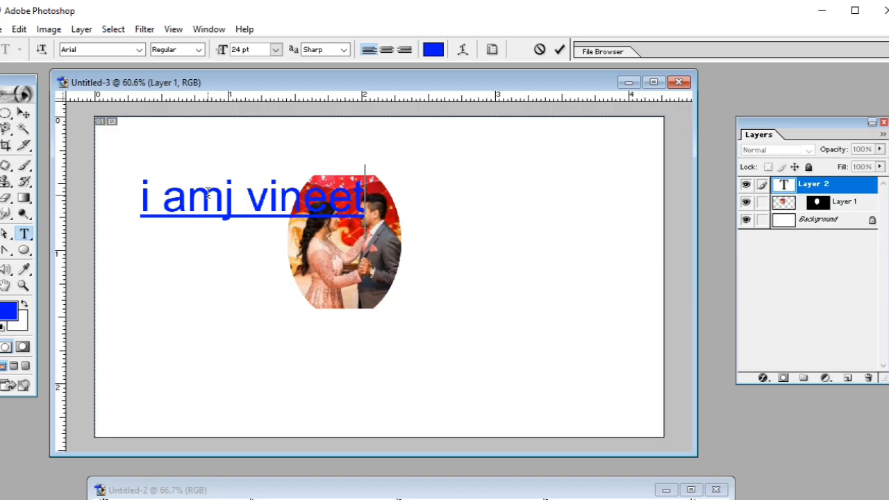
Select the misspelled word "amj" in the text line.
{"action": "left_click_drag", "start_coordinate": [234, 202], "coordinate": [166, 203]}
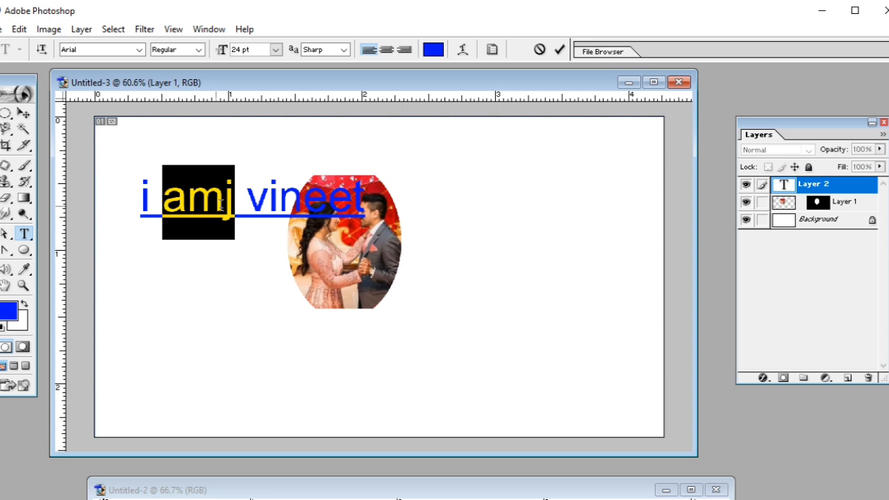
{"action": "left_click_drag", "start_coordinate": [225, 205], "coordinate": [235, 206]}
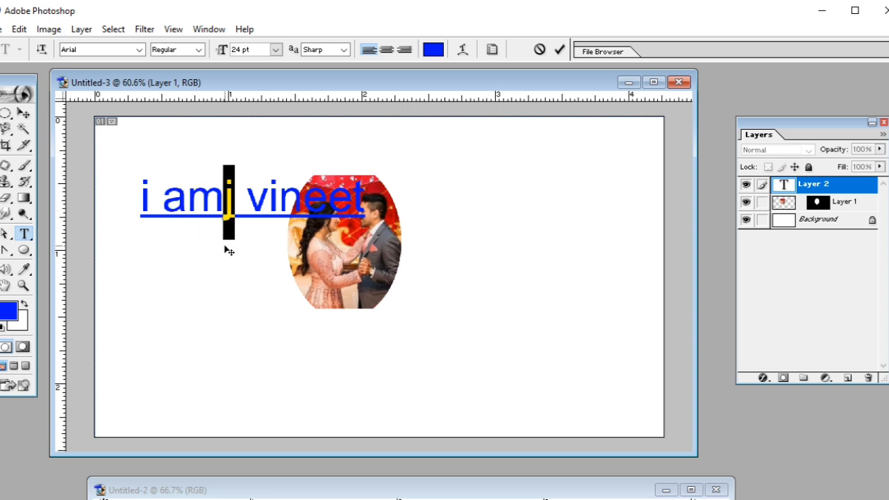
{"action": "left_click_drag", "start_coordinate": [163, 202], "coordinate": [233, 202]}
{"action": "left_click_drag", "start_coordinate": [164, 198], "coordinate": [230, 197]}
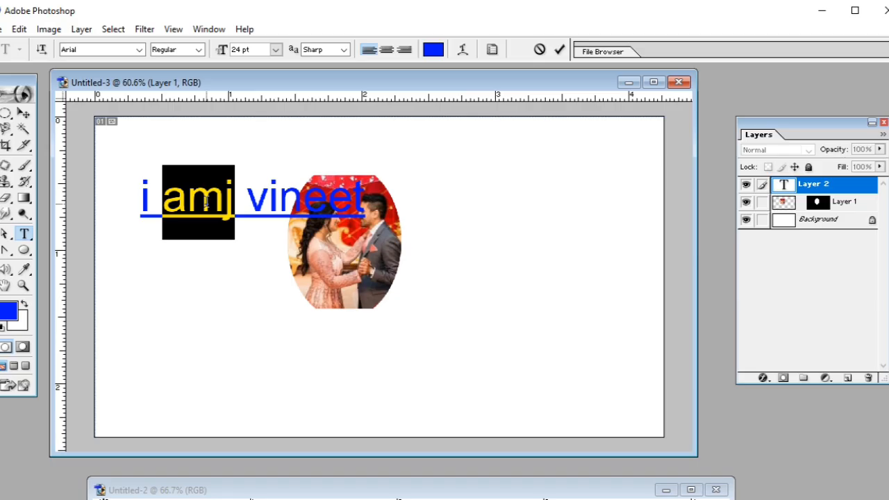
Check the text line's spelling, ignoring "i", changing "amj" to "am" and every instance of the first name to "veined".
{"action": "left_click", "coordinate": [206, 201]}
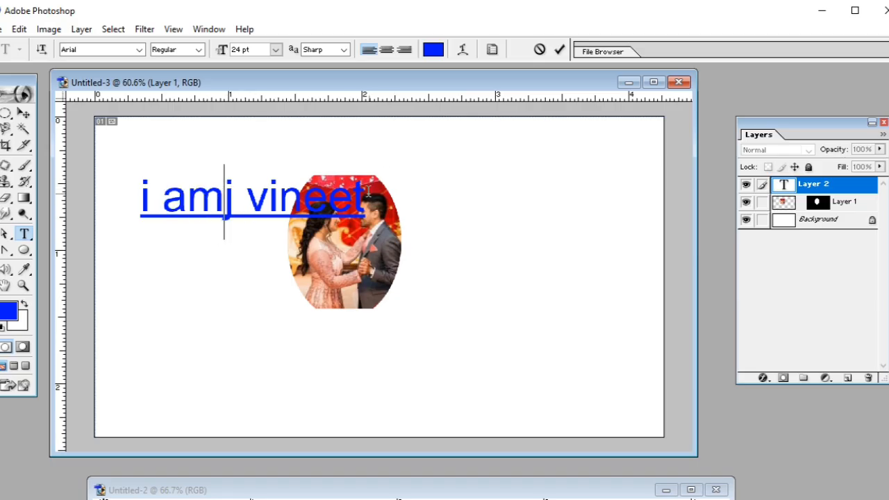
{"action": "left_click", "coordinate": [19, 29]}
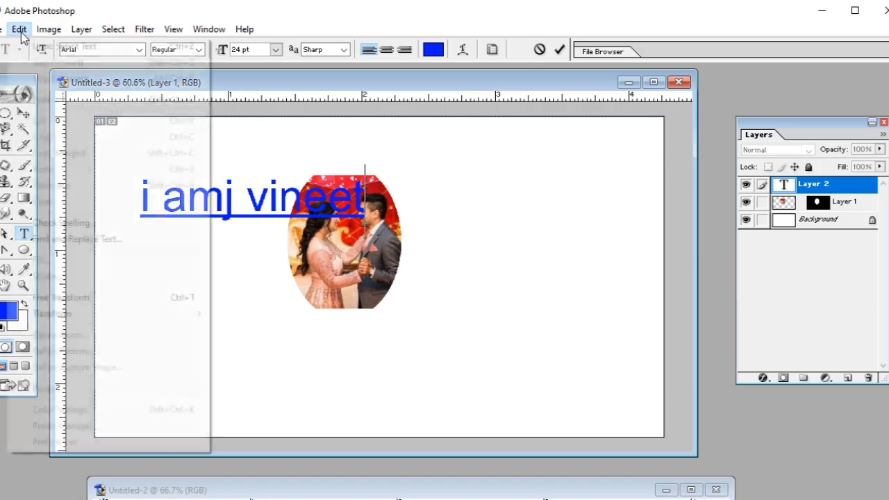
{"action": "left_click", "coordinate": [53, 228]}
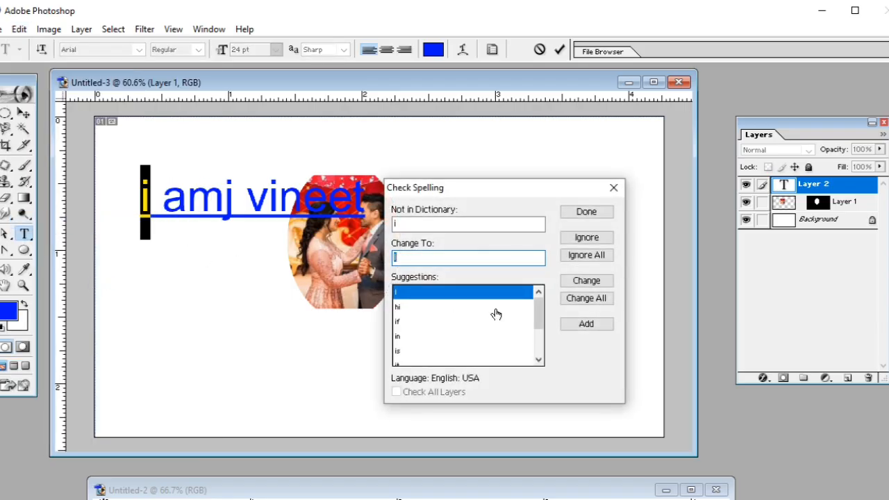
{"action": "left_click", "coordinate": [587, 239]}
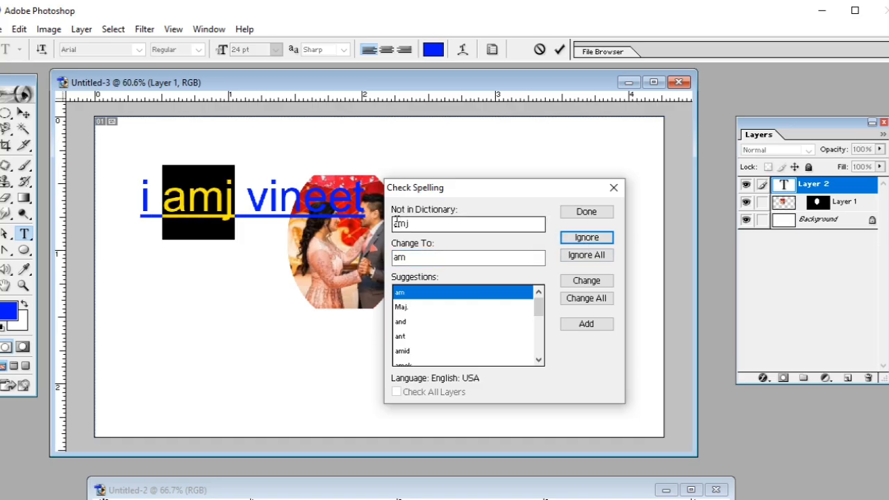
{"action": "left_click_drag", "start_coordinate": [415, 221], "coordinate": [386, 220]}
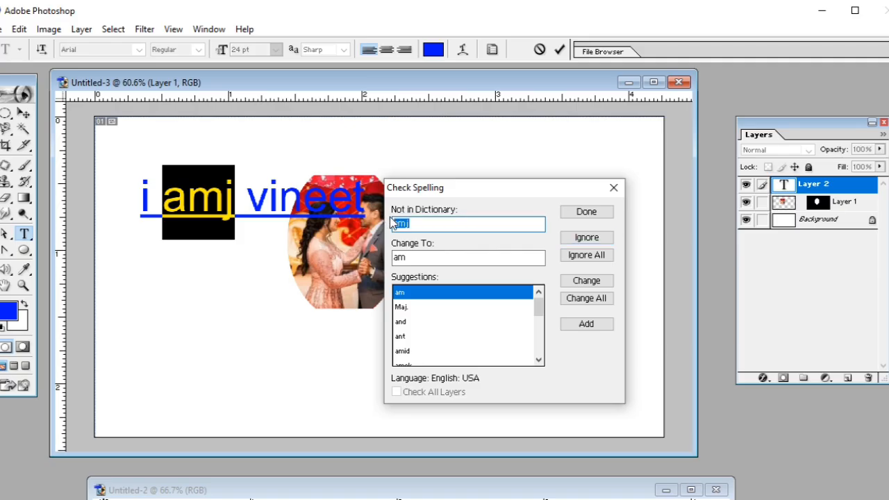
{"action": "left_click_drag", "start_coordinate": [419, 256], "coordinate": [381, 260]}
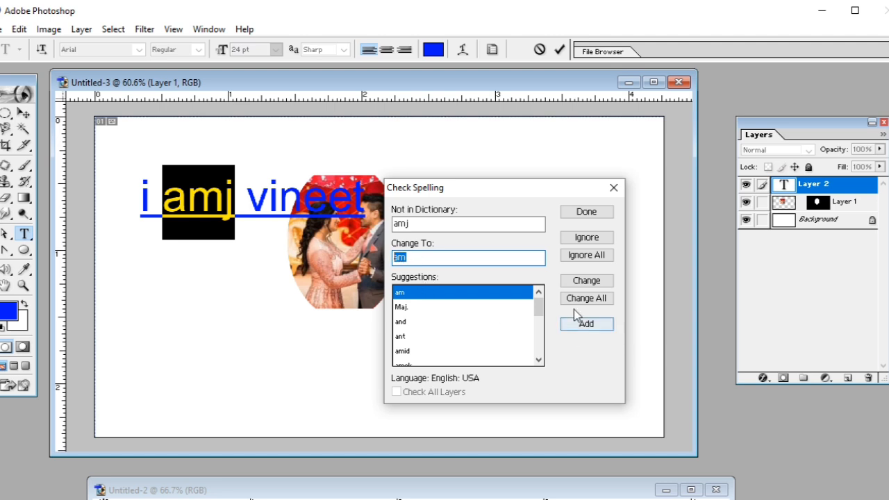
{"action": "left_click", "coordinate": [577, 283]}
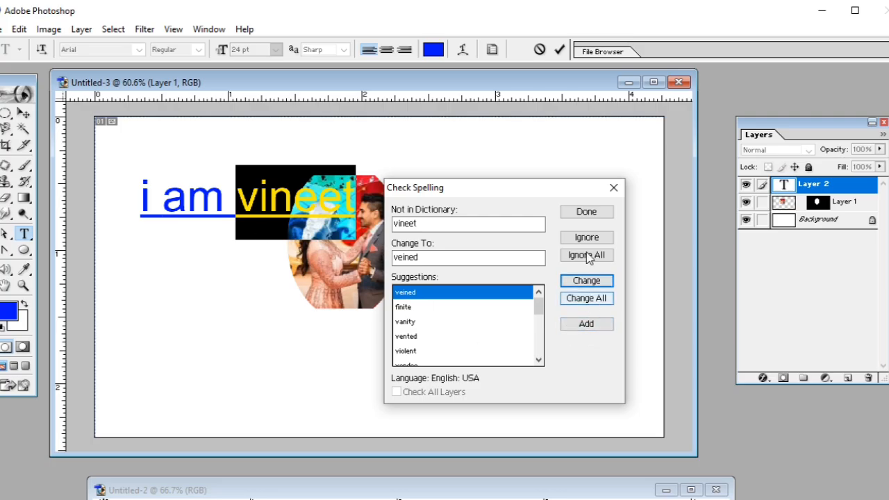
{"action": "left_click", "coordinate": [577, 300]}
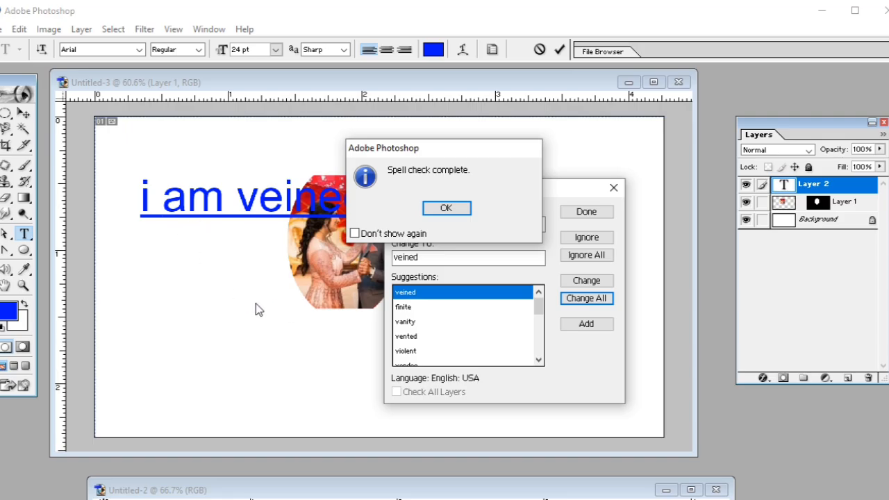
{"action": "left_click", "coordinate": [446, 209]}
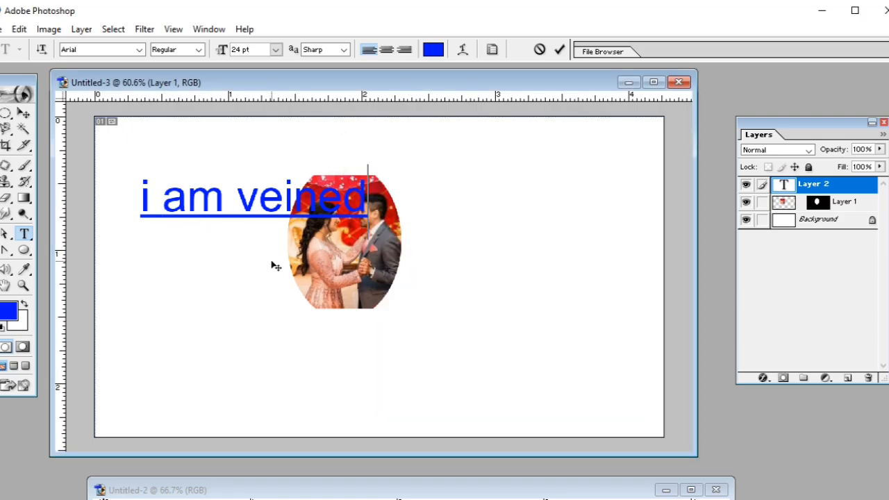
Replace the whole text line with the deliberately misspelled word "computar".
{"action": "key", "text": "BackSpace"}
{"action": "key", "text": "BackSpace"}
{"action": "key", "text": "BackSpace"}
{"action": "key", "text": "BackSpace"}
{"action": "key", "text": "BackSpace"}
{"action": "key", "text": "BackSpace"}
{"action": "key", "text": "BackSpace"}
{"action": "key", "text": "BackSpace"}
{"action": "key", "text": "BackSpace"}
{"action": "key", "text": "BackSpace"}
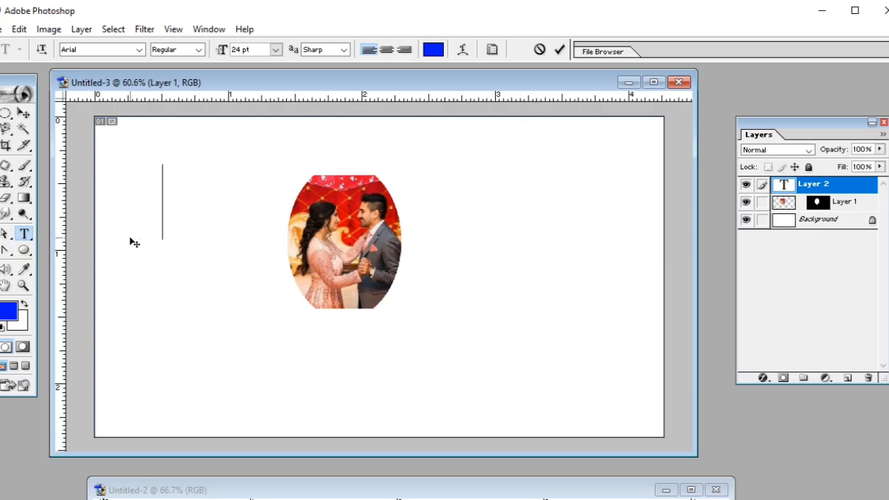
{"action": "type", "text": "compu"}
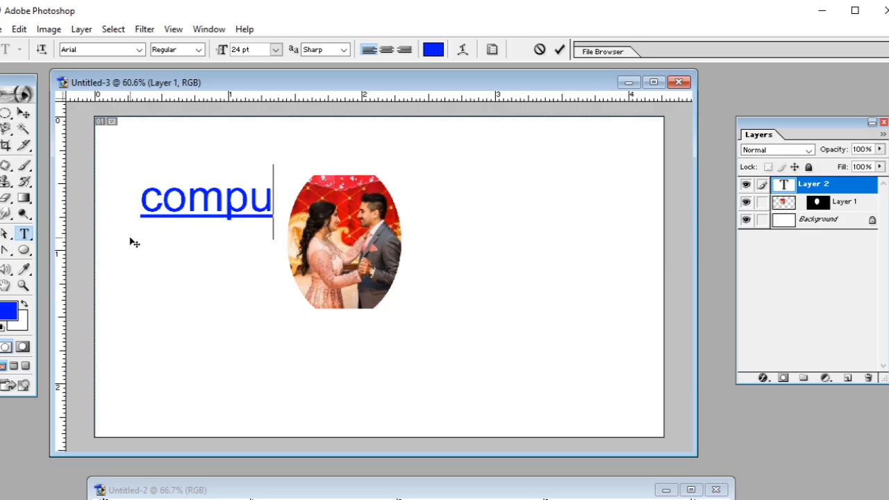
{"action": "type", "text": "tar"}
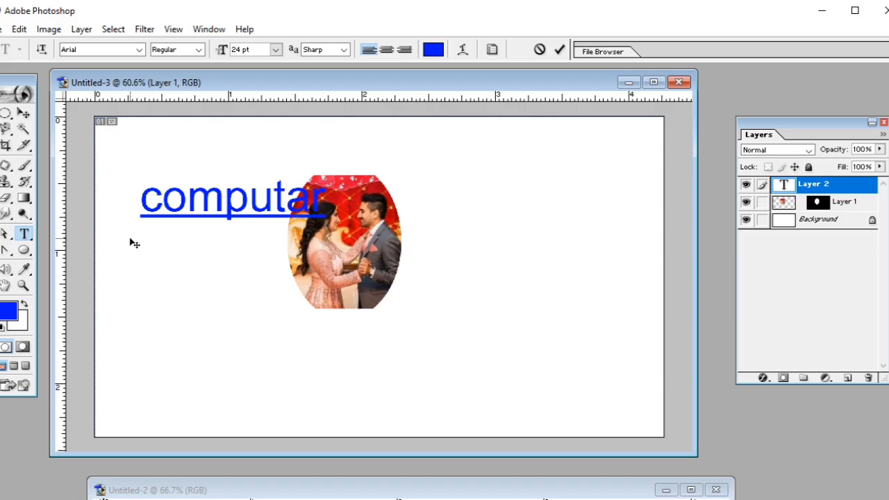
Check the spelling of "computar", change it to "computer" and commit the text.
{"action": "left_click_drag", "start_coordinate": [286, 204], "coordinate": [299, 203]}
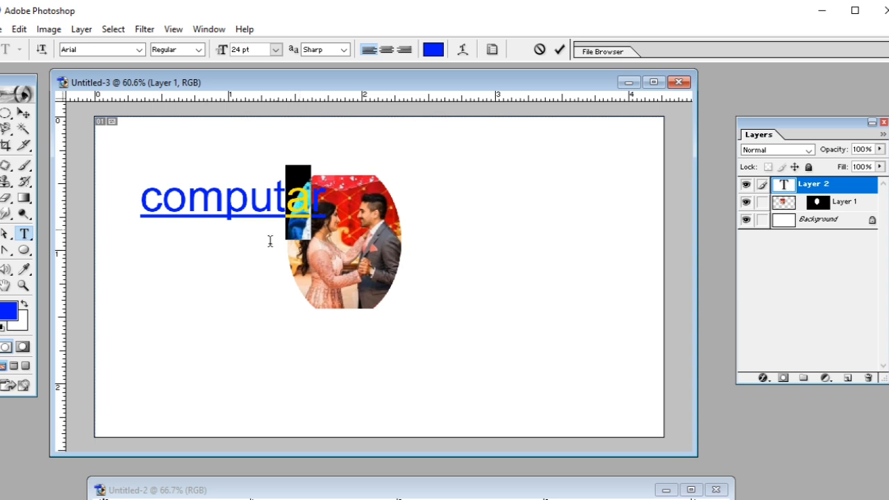
{"action": "left_click_drag", "start_coordinate": [140, 201], "coordinate": [325, 211]}
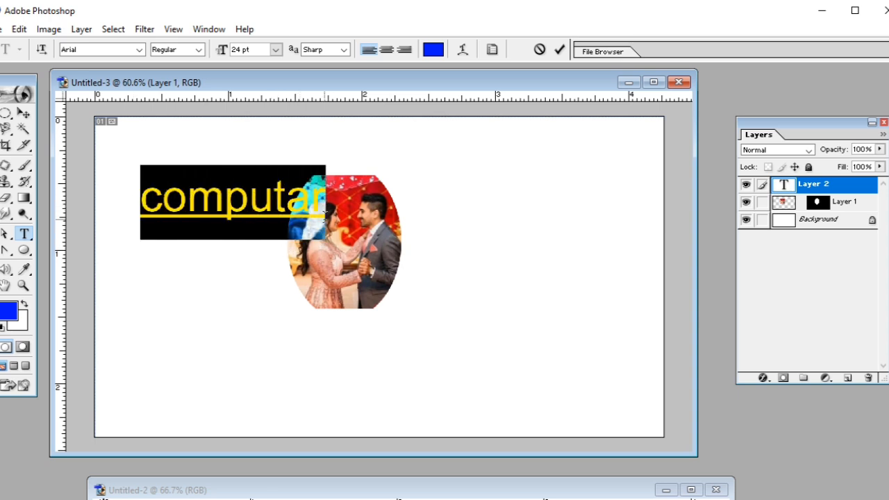
{"action": "left_click", "coordinate": [325, 211]}
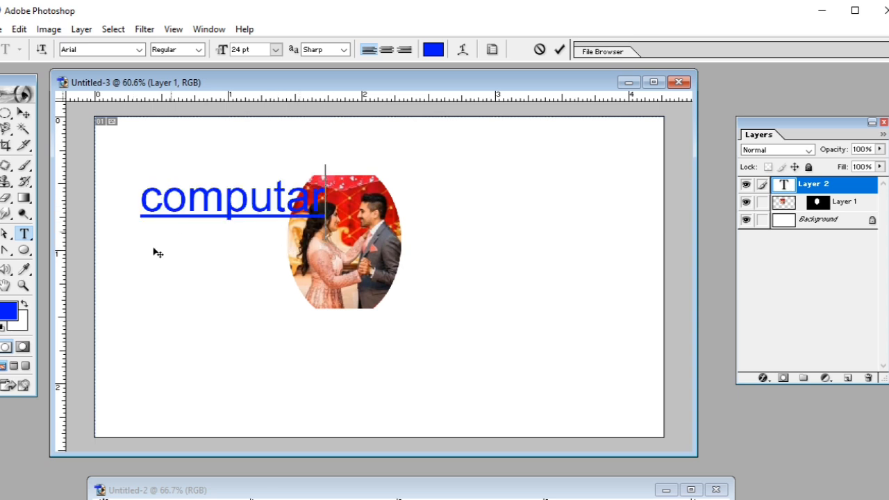
{"action": "left_click", "coordinate": [18, 29]}
{"action": "left_click", "coordinate": [40, 222]}
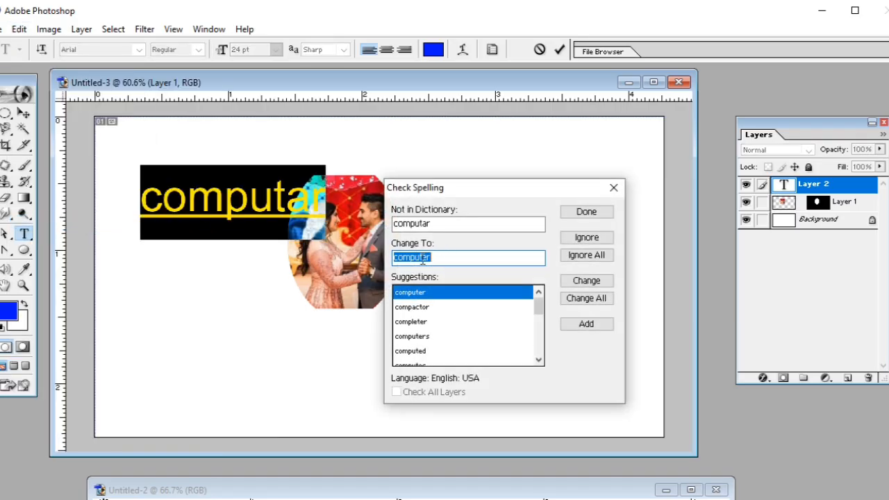
{"action": "left_click_drag", "start_coordinate": [435, 224], "coordinate": [403, 227]}
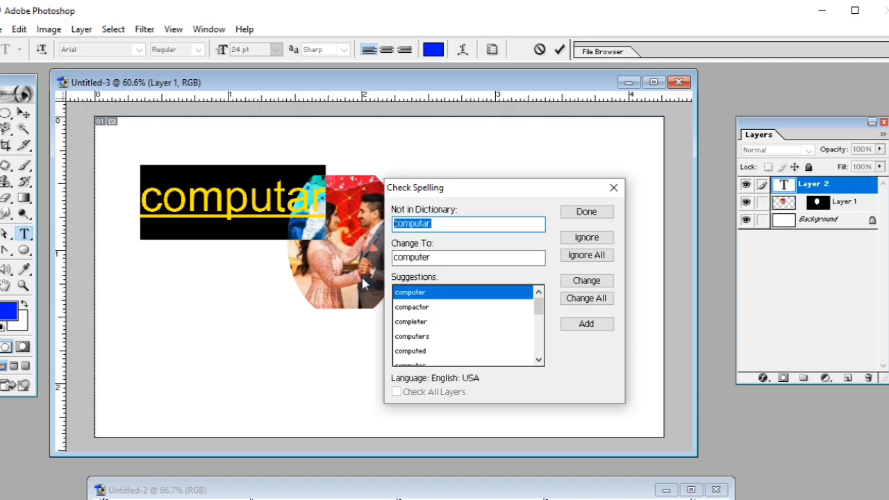
{"action": "left_click_drag", "start_coordinate": [430, 259], "coordinate": [394, 259]}
{"action": "left_click", "coordinate": [433, 258]}
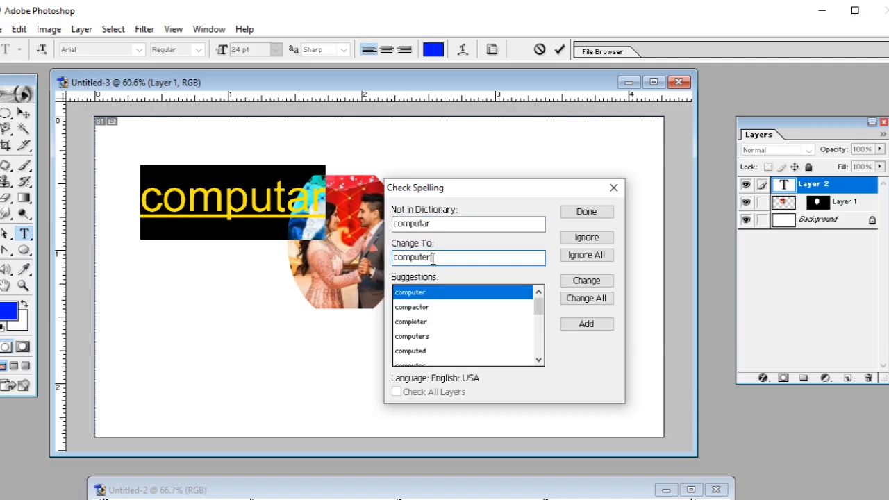
{"action": "left_click", "coordinate": [478, 262]}
{"action": "left_click", "coordinate": [586, 280]}
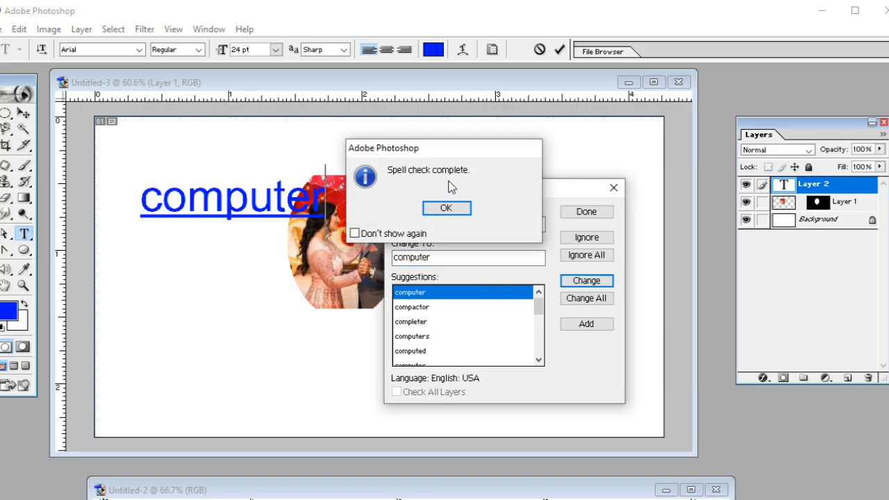
{"action": "left_click", "coordinate": [446, 210]}
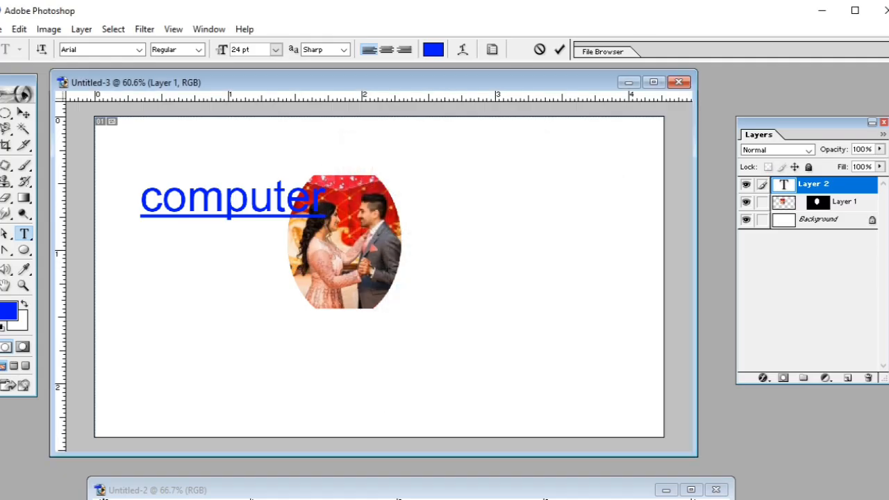
{"action": "left_click", "coordinate": [556, 52]}
Replace the word "computer" in the text layer with the sentence "this is an apple".
{"action": "left_click", "coordinate": [19, 30]}
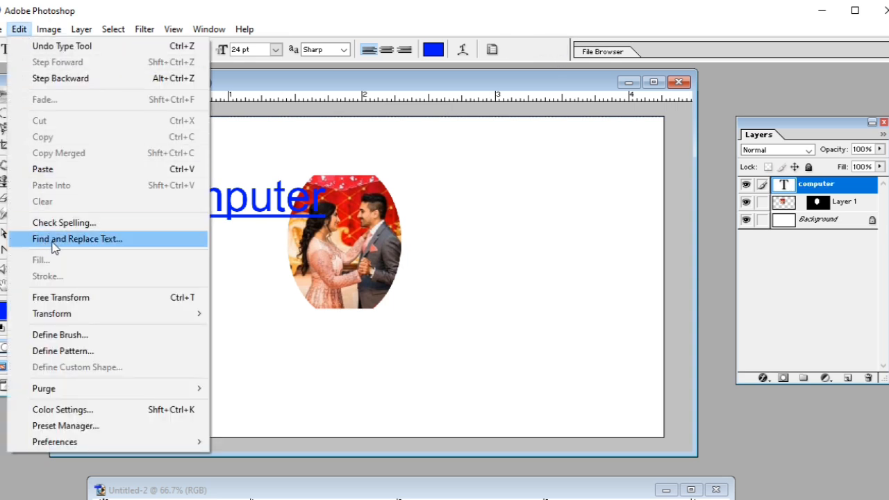
{"action": "left_click", "coordinate": [327, 201]}
{"action": "left_click_drag", "start_coordinate": [327, 200], "coordinate": [118, 222]}
{"action": "key", "text": "BackSpace"}
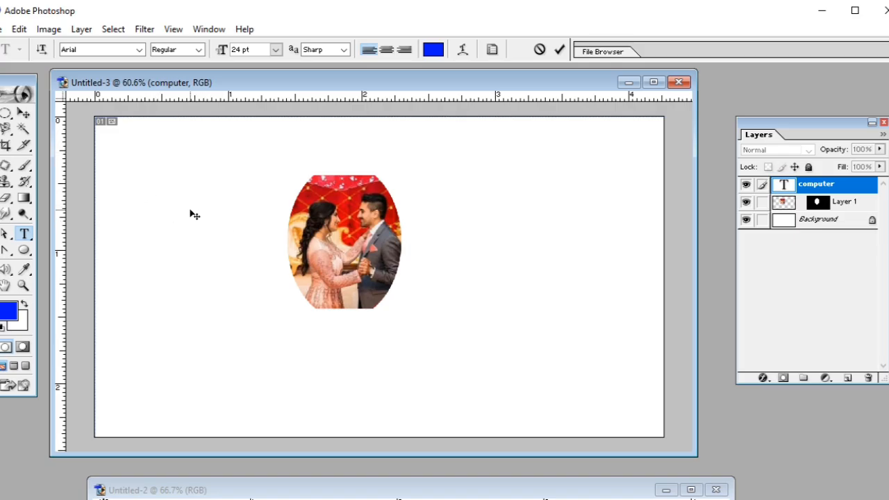
{"action": "type", "text": "thi"}
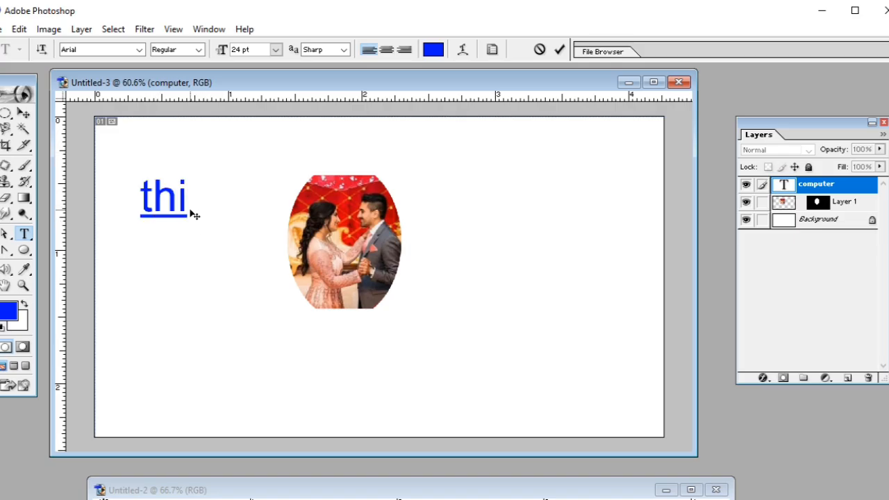
{"action": "type", "text": "s is "}
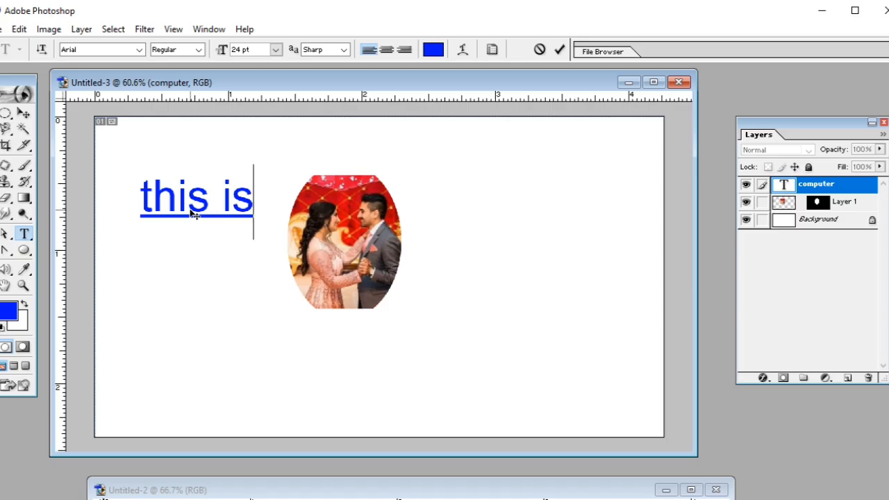
{"action": "type", "text": "an a"}
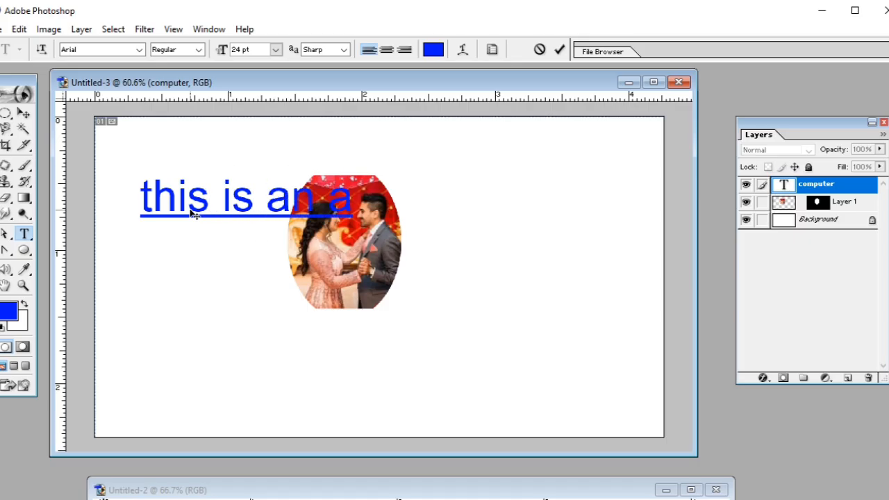
{"action": "type", "text": "pple"}
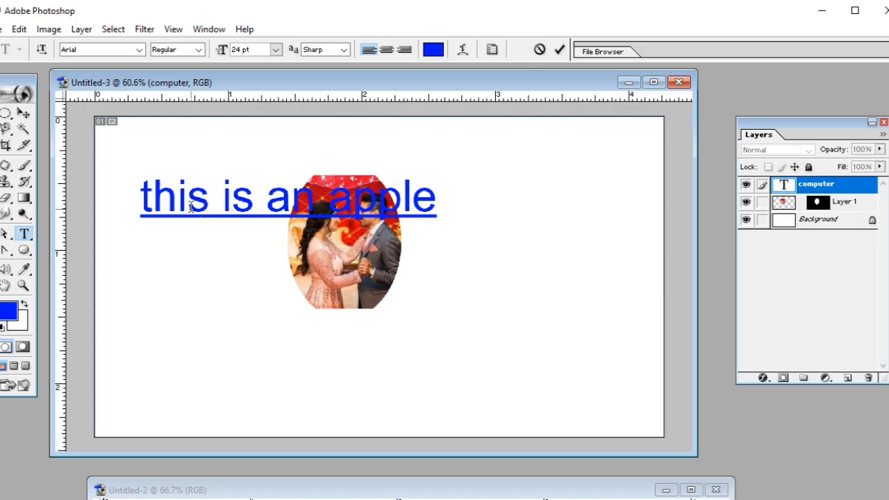
Try to find "an" in the sentence with Find and Replace Text, starting from within that word.
{"action": "left_click_drag", "start_coordinate": [266, 200], "coordinate": [314, 201]}
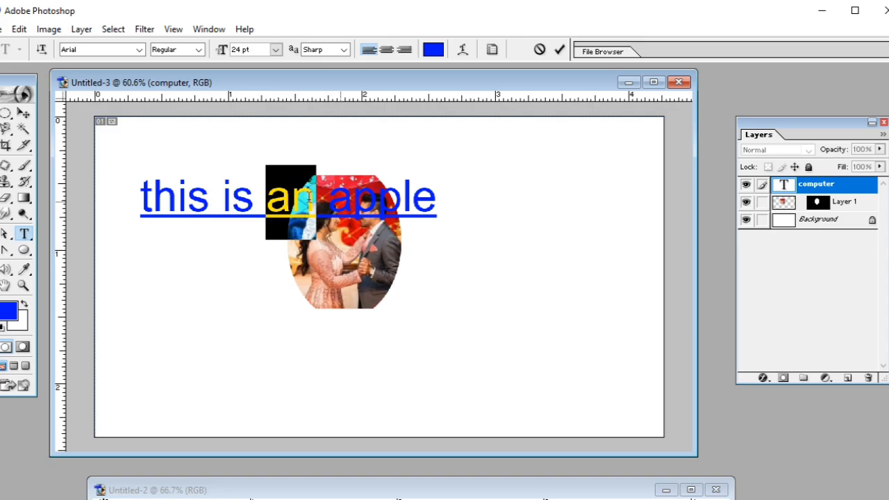
{"action": "left_click", "coordinate": [311, 198]}
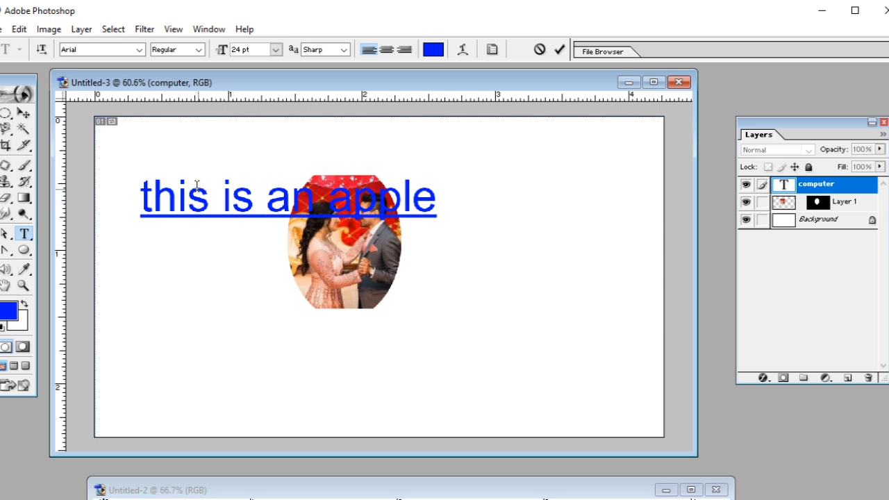
{"action": "left_click_drag", "start_coordinate": [266, 201], "coordinate": [309, 200]}
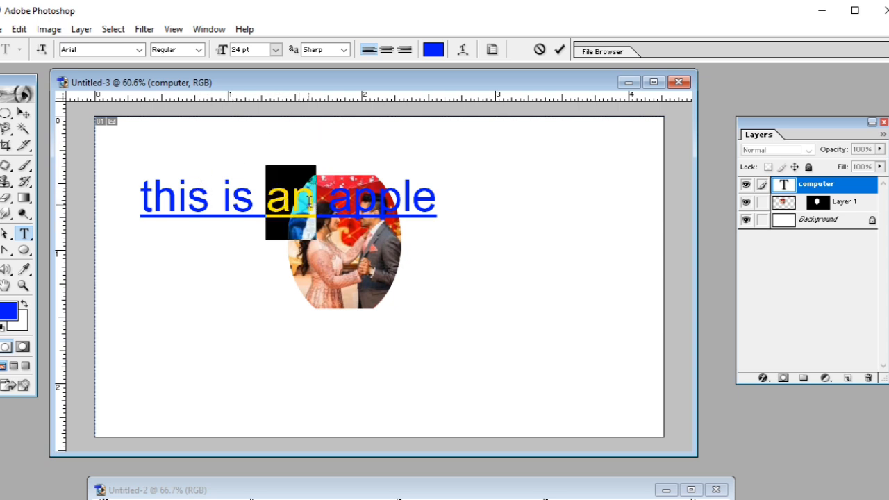
{"action": "left_click", "coordinate": [295, 210]}
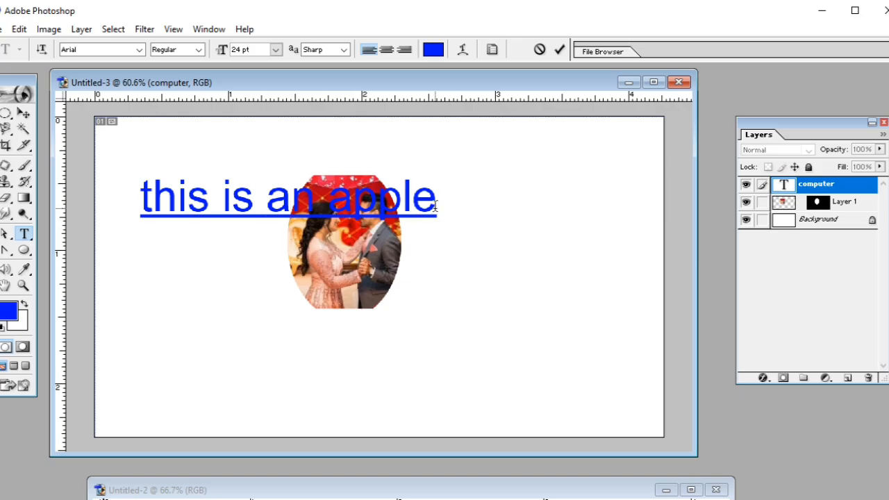
{"action": "left_click", "coordinate": [19, 29]}
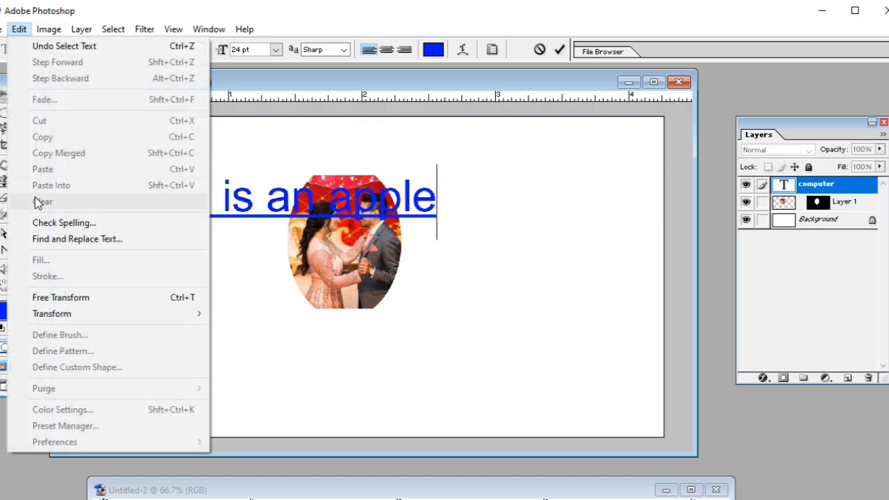
{"action": "left_click", "coordinate": [54, 238]}
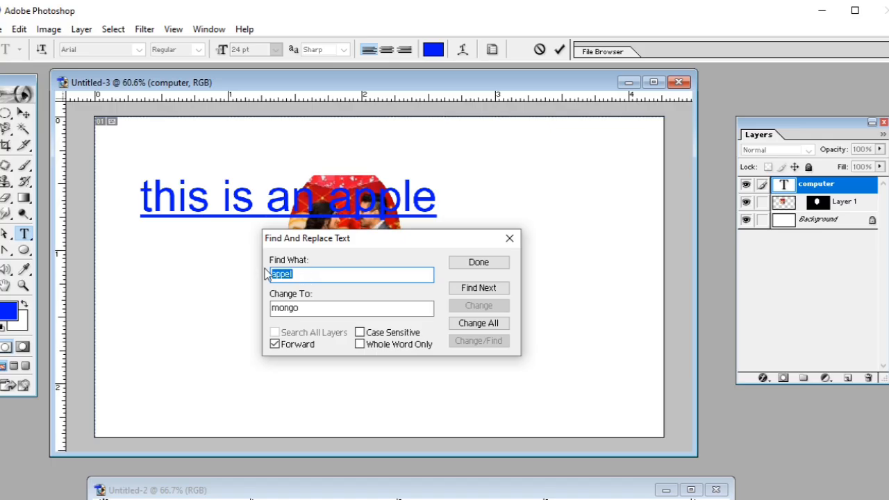
{"action": "type", "text": "an"}
{"action": "left_click", "coordinate": [478, 288]}
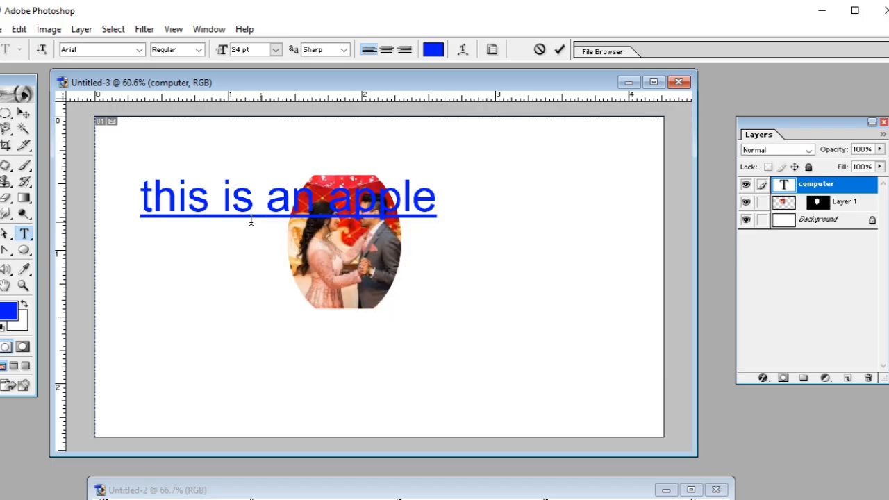
Find "an" from the beginning of the sentence and change it to "a" with Find and Replace Text.
{"action": "left_click", "coordinate": [138, 203]}
{"action": "left_click", "coordinate": [19, 29]}
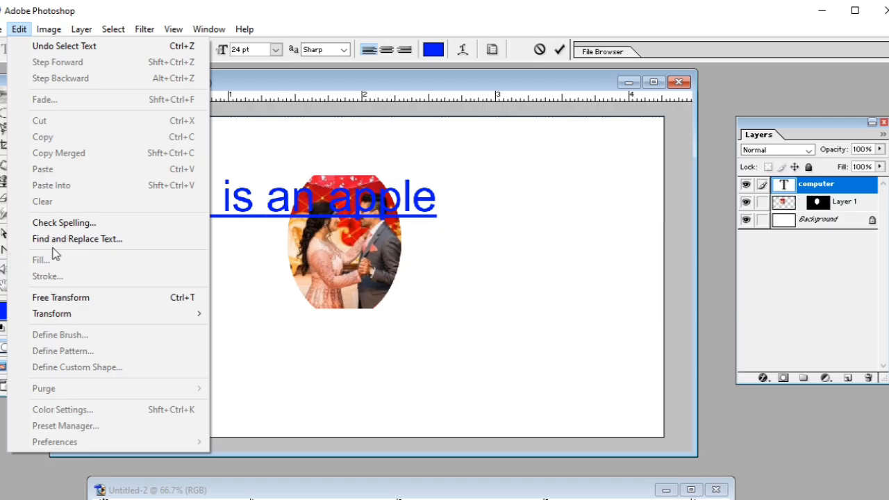
{"action": "left_click", "coordinate": [75, 239]}
{"action": "left_click", "coordinate": [481, 287]}
{"action": "left_click_drag", "start_coordinate": [305, 314], "coordinate": [256, 313]}
{"action": "type", "text": "a"}
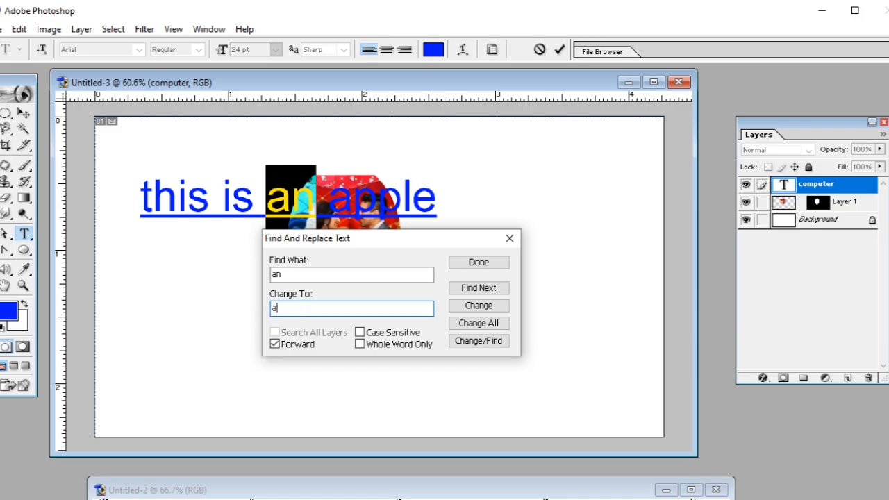
{"action": "left_click", "coordinate": [464, 308]}
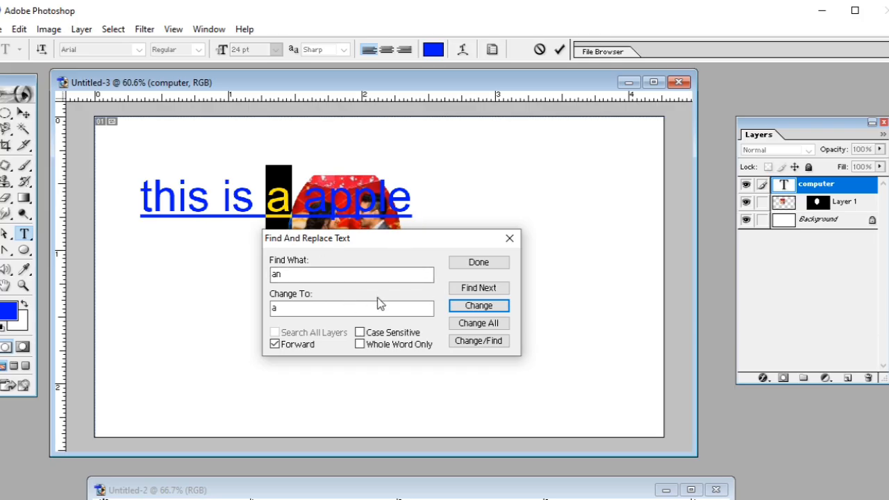
{"action": "left_click", "coordinate": [479, 263]}
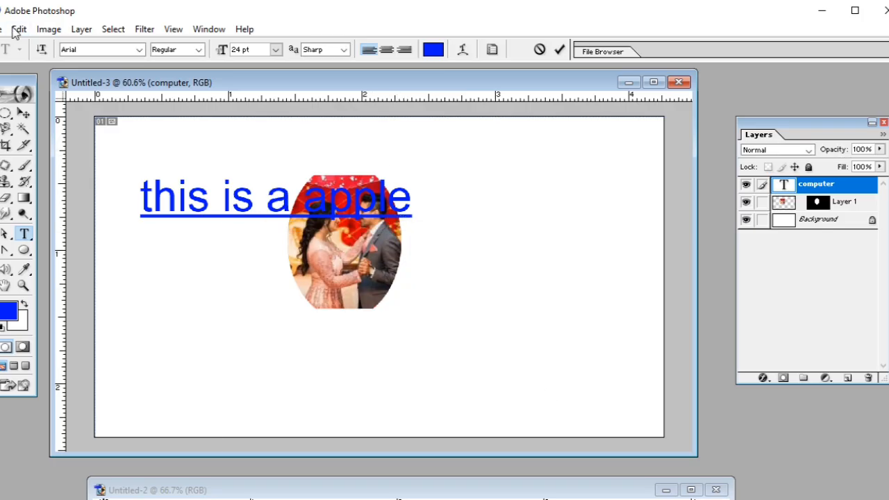
Commit the edited text line, move its document window lower and bring the heart photo IMG-20241218-WA0021.jpg to the front.
{"action": "left_click", "coordinate": [18, 30]}
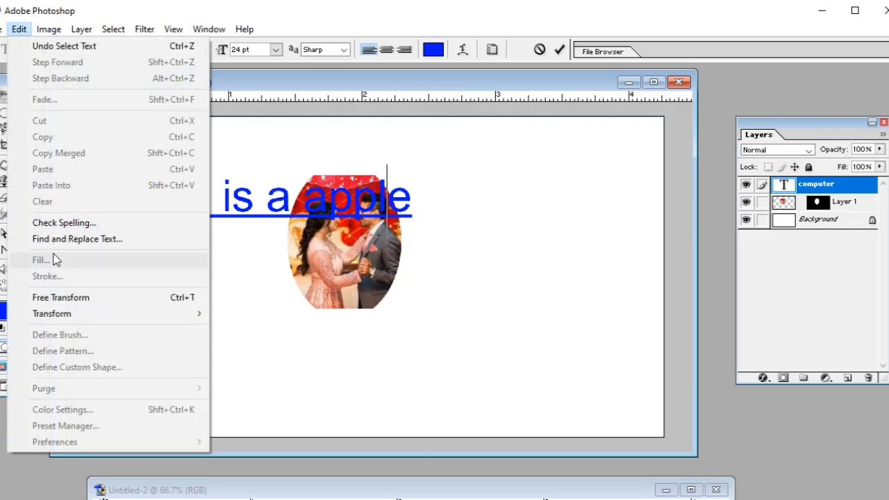
{"action": "left_click", "coordinate": [466, 191]}
{"action": "left_click", "coordinate": [559, 51]}
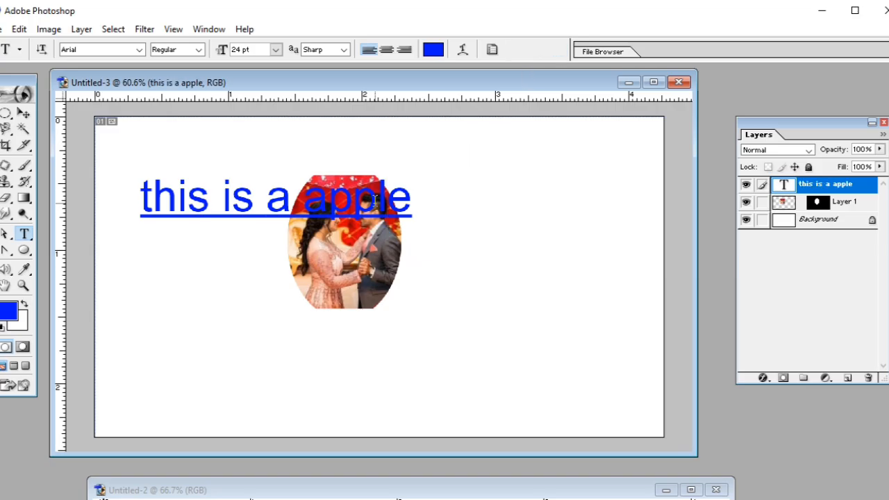
{"action": "left_click_drag", "start_coordinate": [191, 82], "coordinate": [225, 258]}
{"action": "left_click", "coordinate": [242, 171]}
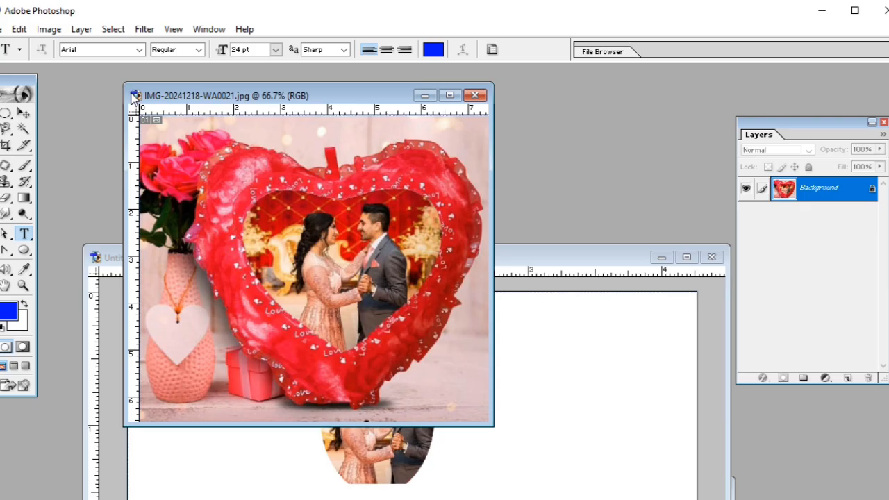
View the Fill settings for the heart photo's background and close them without filling.
{"action": "left_click", "coordinate": [18, 29]}
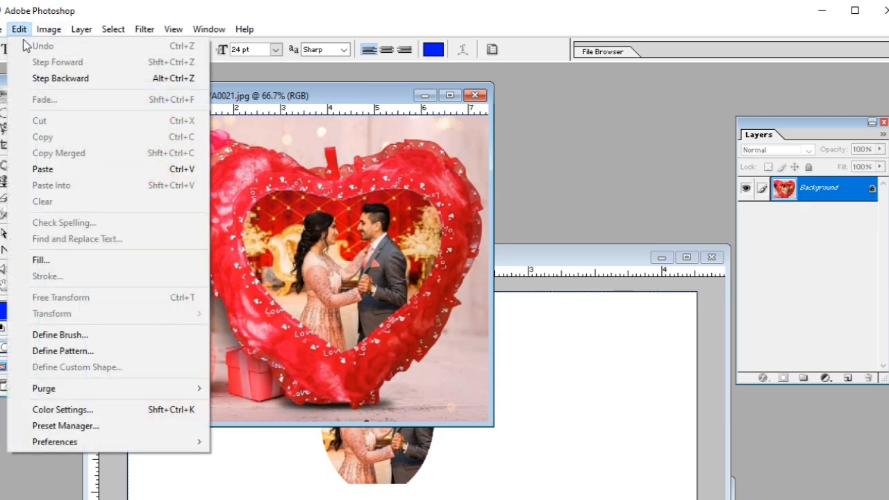
{"action": "left_click", "coordinate": [64, 268]}
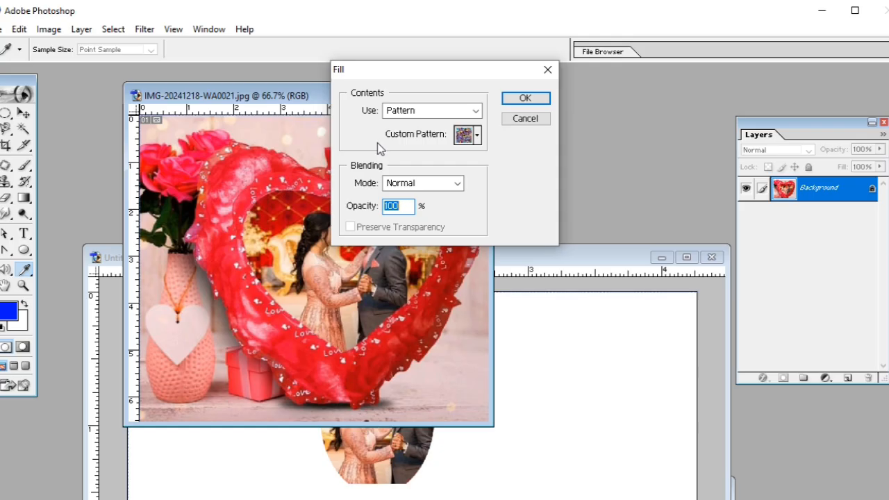
{"action": "left_click", "coordinate": [548, 69]}
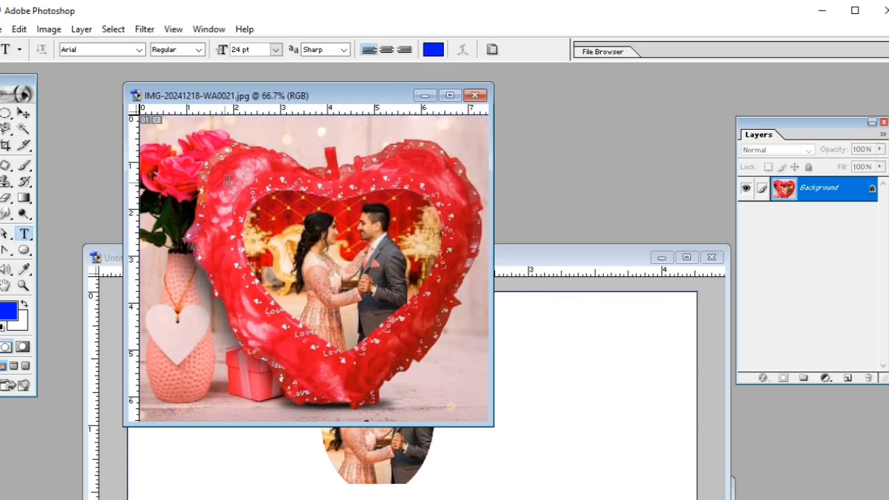
Draw a blue rectangle shape over the woman in the heart photo, check whether Fill is available for it, and undo the shape.
{"action": "left_click_drag", "start_coordinate": [24, 250], "coordinate": [62, 251]}
{"action": "left_click_drag", "start_coordinate": [239, 205], "coordinate": [340, 327]}
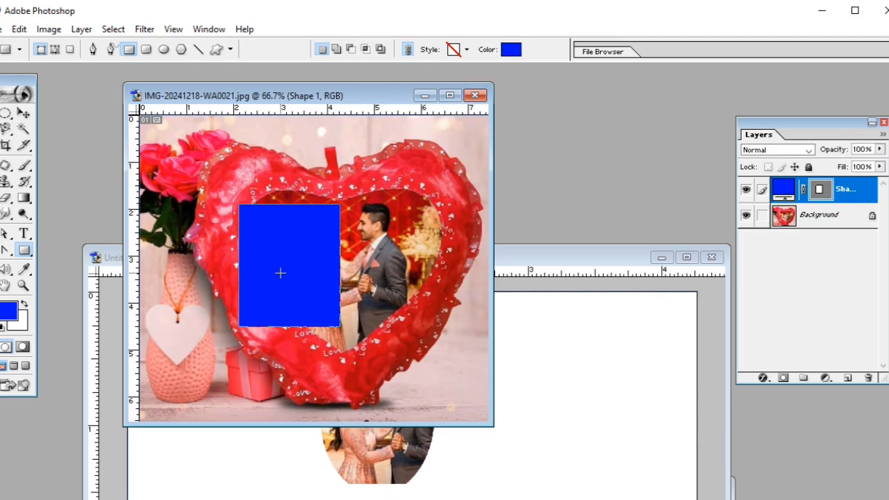
{"action": "left_click", "coordinate": [23, 32]}
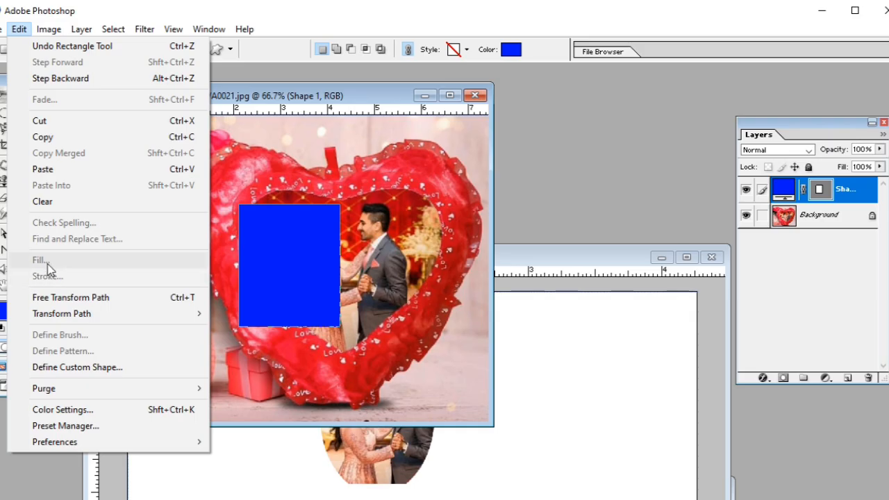
{"action": "left_click", "coordinate": [258, 257]}
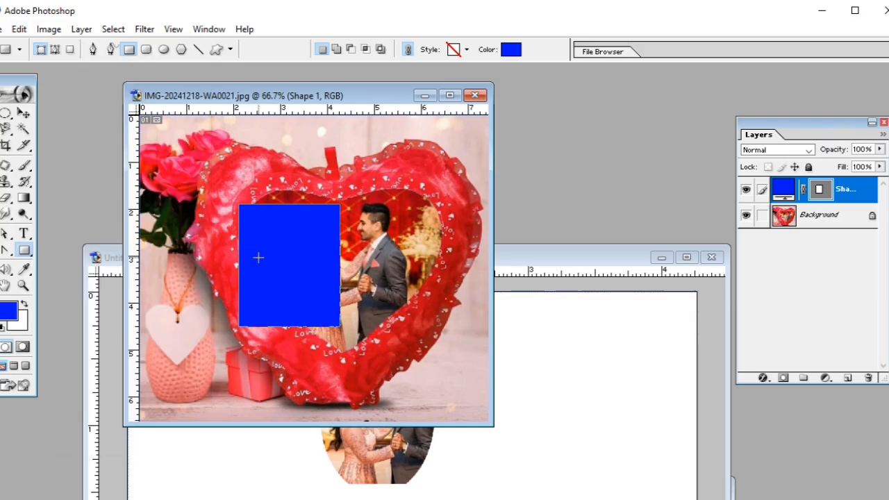
{"action": "key", "text": "ctrl+z"}
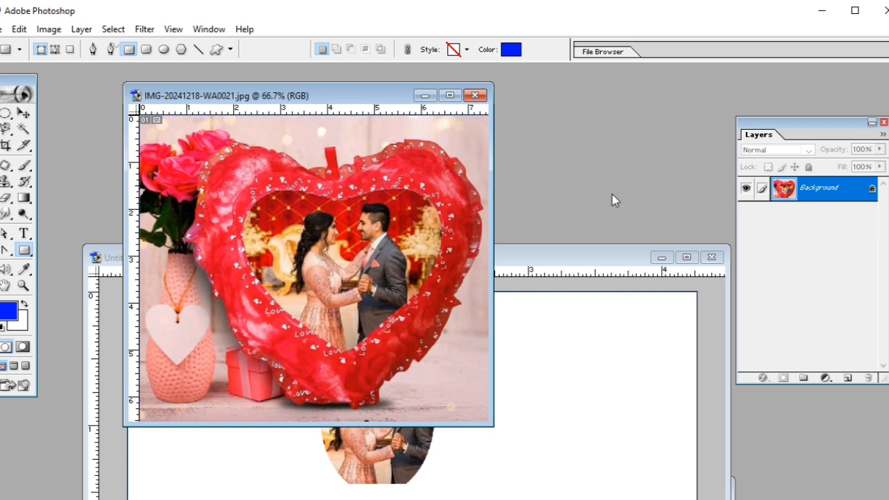
Open IMG-20241218-WA0003.jpg and place its picture as a new layer on the IMG-20241218-WA0021.jpg heart photo.
{"action": "key", "text": "ctrl+o"}
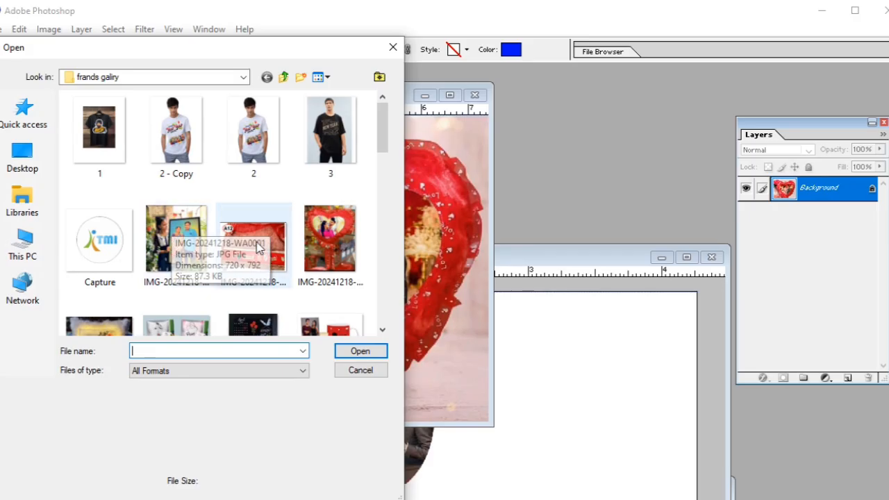
{"action": "left_click", "coordinate": [306, 250]}
{"action": "left_click", "coordinate": [361, 351]}
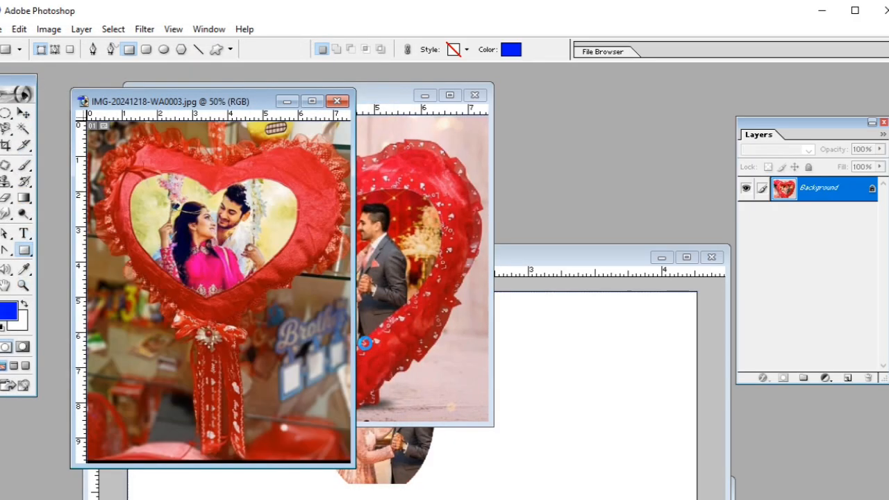
{"action": "left_click", "coordinate": [24, 112]}
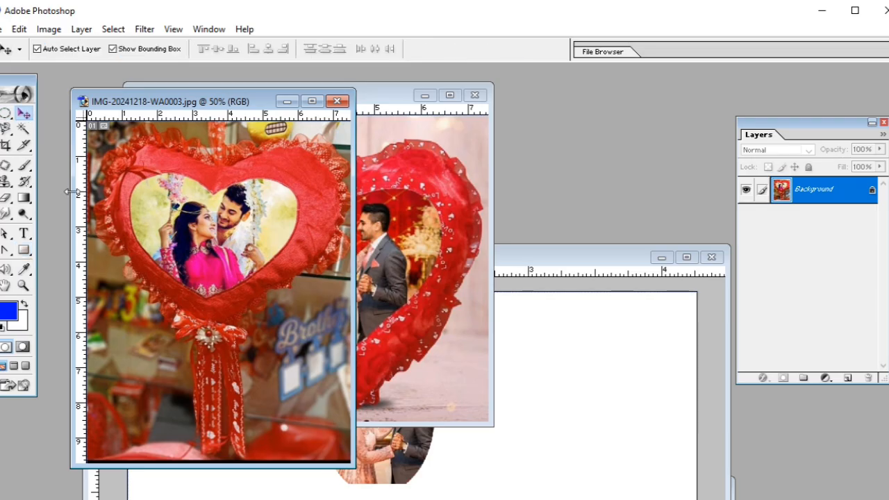
{"action": "left_click_drag", "start_coordinate": [353, 303], "coordinate": [380, 305]}
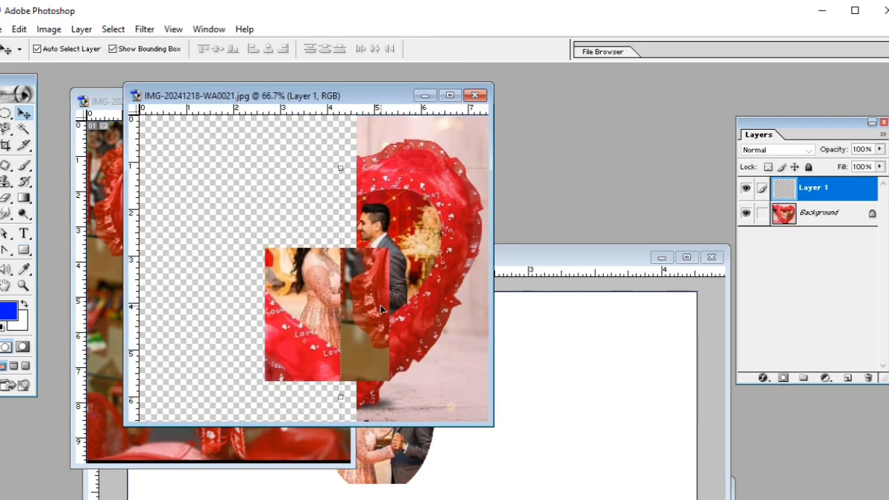
{"action": "left_click_drag", "start_coordinate": [214, 270], "coordinate": [175, 267]}
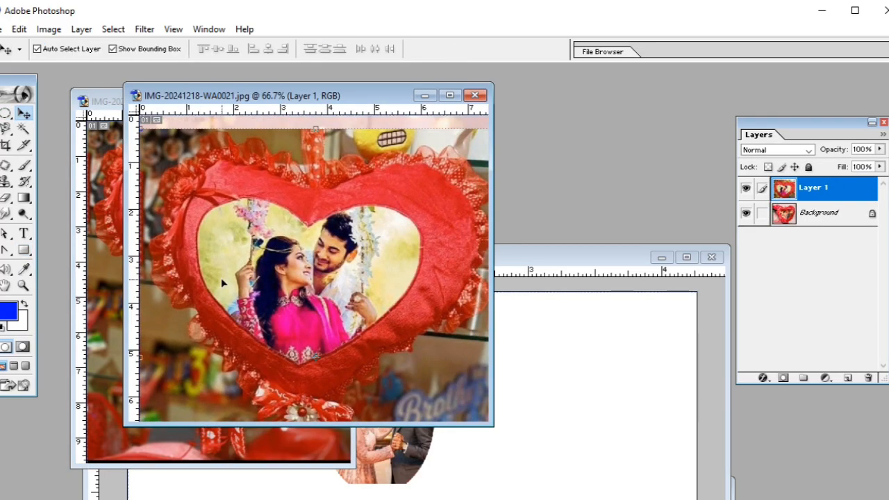
{"action": "left_click_drag", "start_coordinate": [284, 212], "coordinate": [301, 242]}
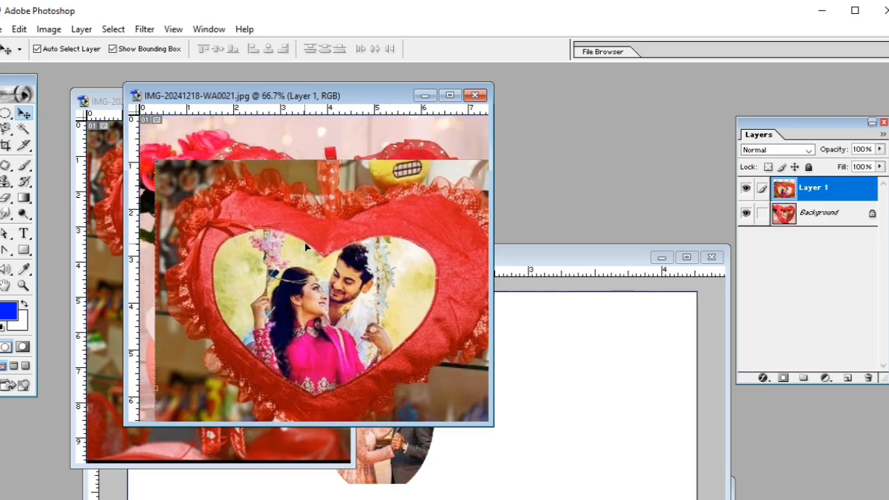
Hide the rulers, scale the placed photo layer to 28% with Free Transform and position it over the woman inside the heart.
{"action": "key", "text": "ctrl+r"}
{"action": "key", "text": "ctrl+t"}
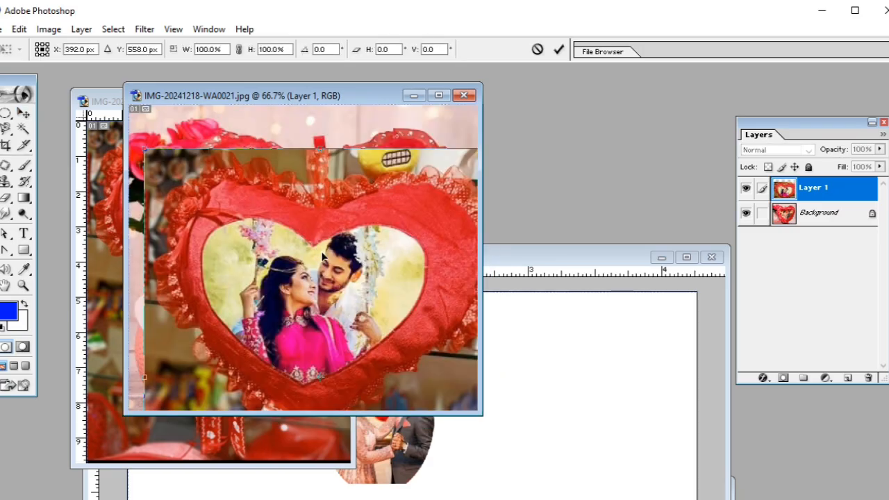
{"action": "left_click_drag", "start_coordinate": [142, 146], "coordinate": [270, 314]}
{"action": "left_click_drag", "start_coordinate": [305, 350], "coordinate": [315, 211]}
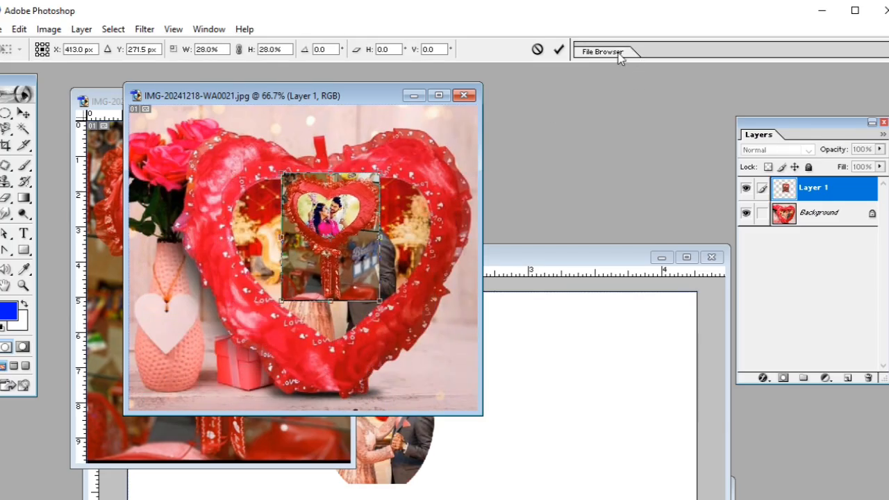
{"action": "left_click", "coordinate": [558, 50]}
{"action": "left_click_drag", "start_coordinate": [351, 249], "coordinate": [316, 244]}
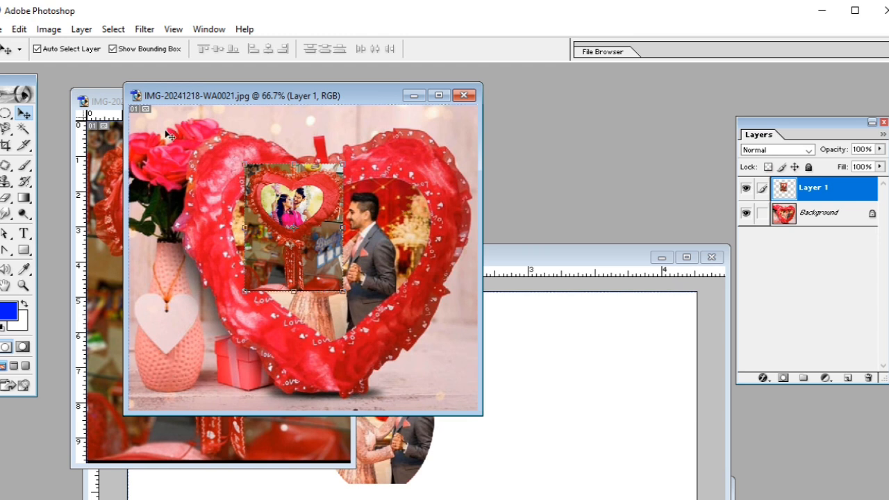
Fill Layer 1 with the blue bubble pattern, using Normal mode and 100% opacity.
{"action": "left_click", "coordinate": [18, 29]}
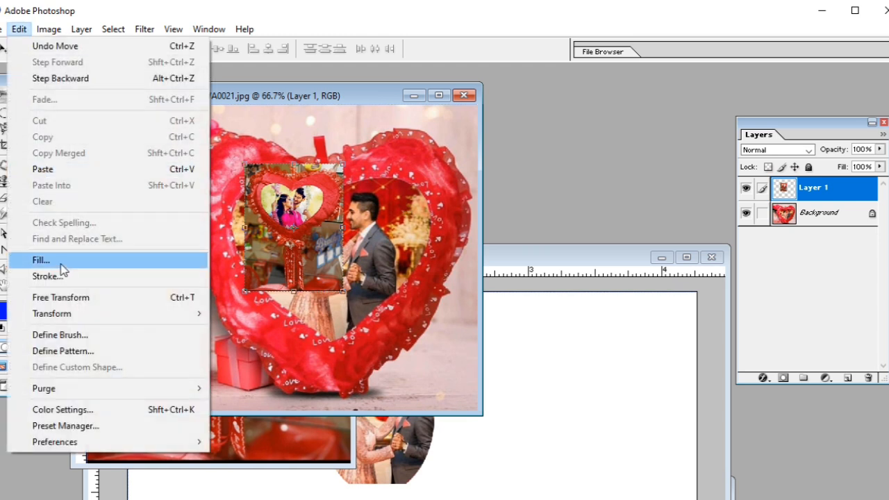
{"action": "left_click", "coordinate": [61, 270]}
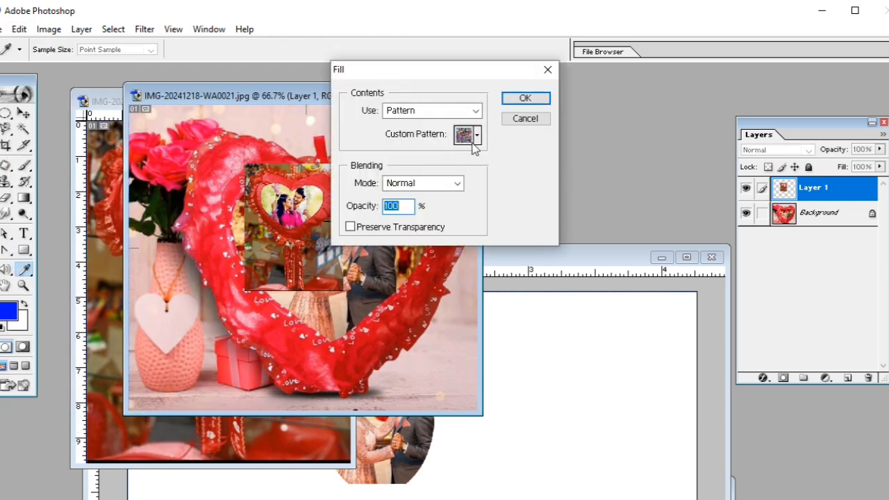
{"action": "left_click", "coordinate": [467, 111]}
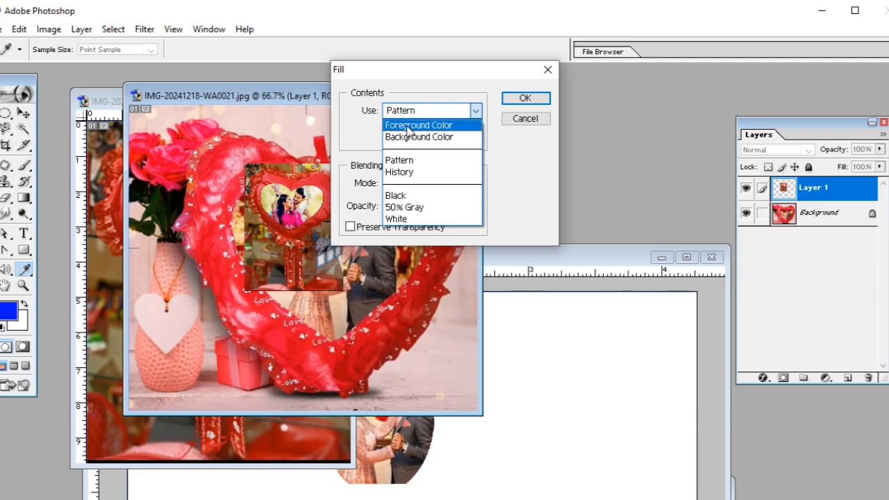
{"action": "left_click", "coordinate": [408, 162]}
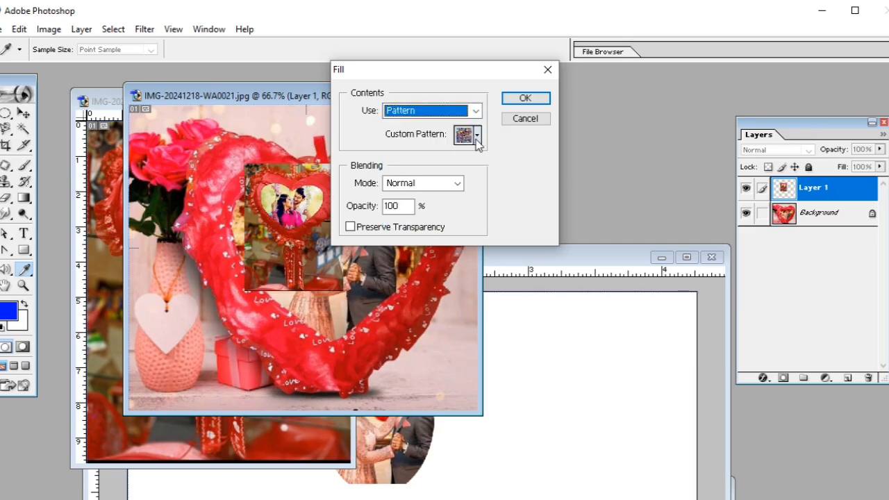
{"action": "left_click", "coordinate": [477, 138]}
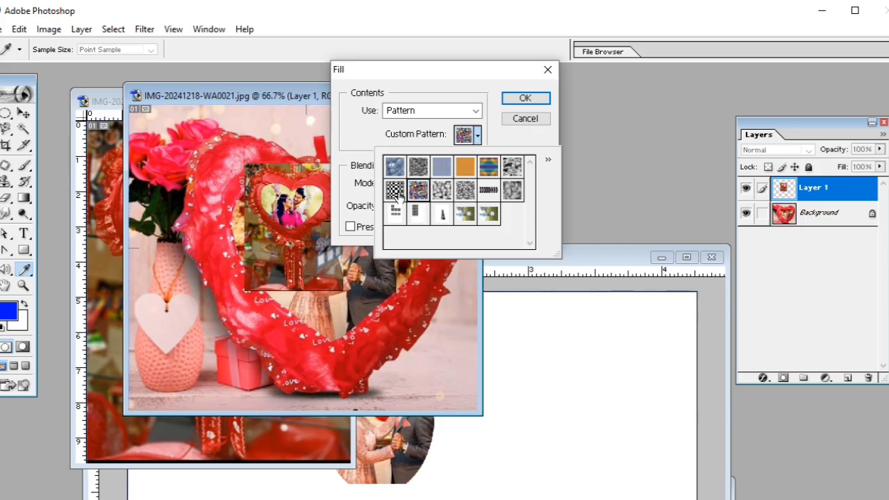
{"action": "left_click", "coordinate": [399, 170]}
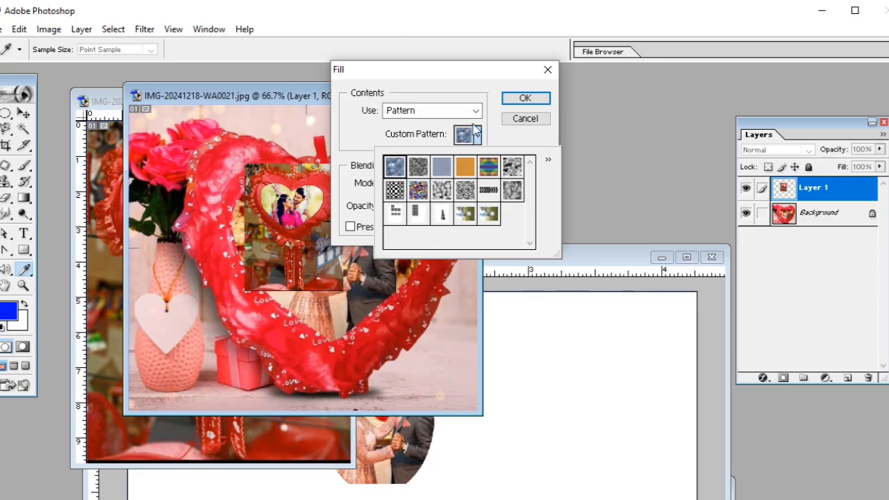
{"action": "left_click", "coordinate": [498, 137]}
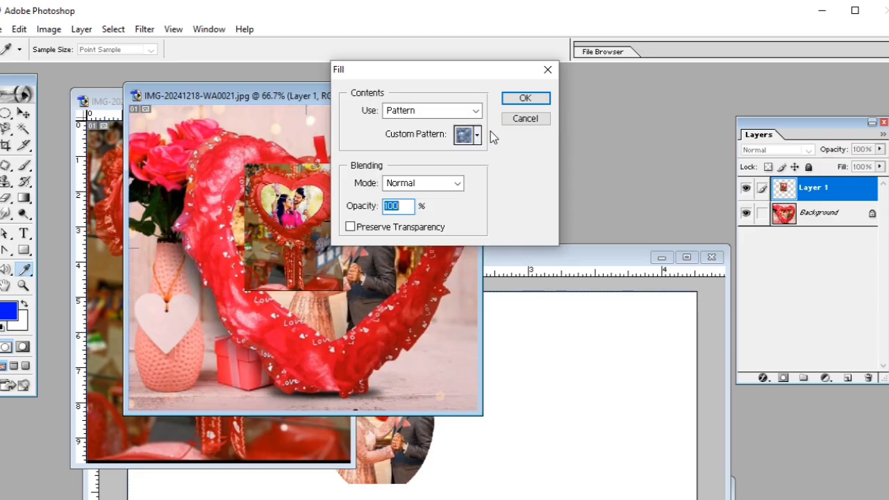
{"action": "left_click", "coordinate": [457, 185]}
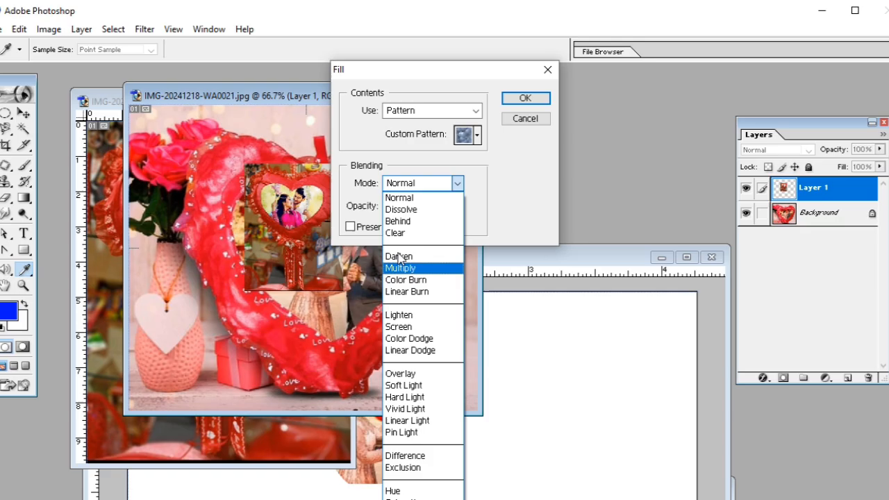
{"action": "left_click", "coordinate": [399, 198]}
{"action": "double_click", "coordinate": [400, 208]}
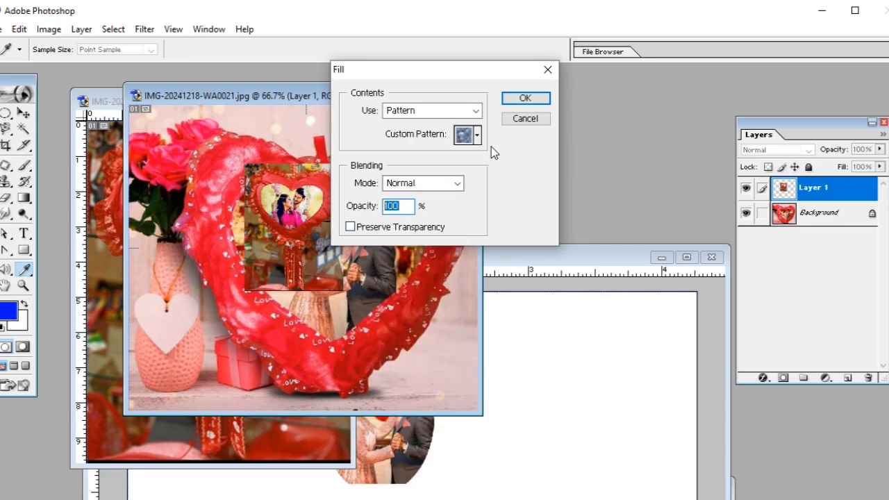
{"action": "left_click", "coordinate": [523, 97]}
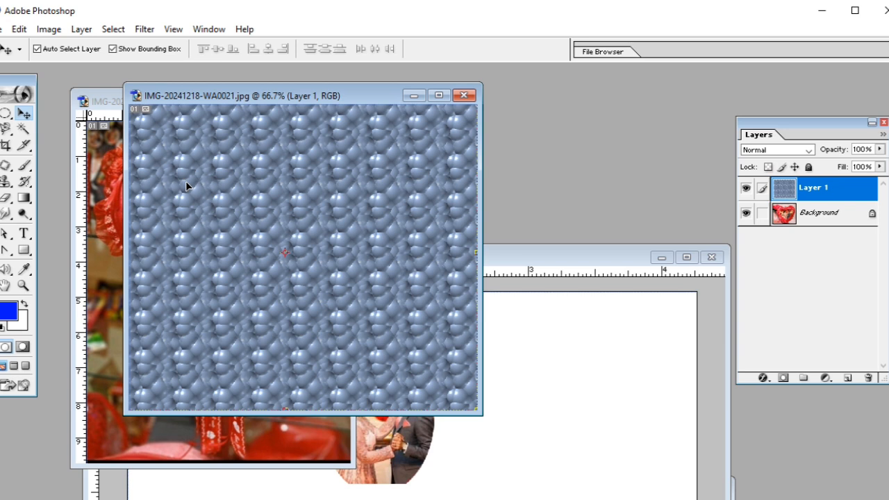
Scale the pattern-filled Layer 1 to 31.7% in the maximized heart photo and position it over the couple inside the heart.
{"action": "left_click", "coordinate": [438, 95]}
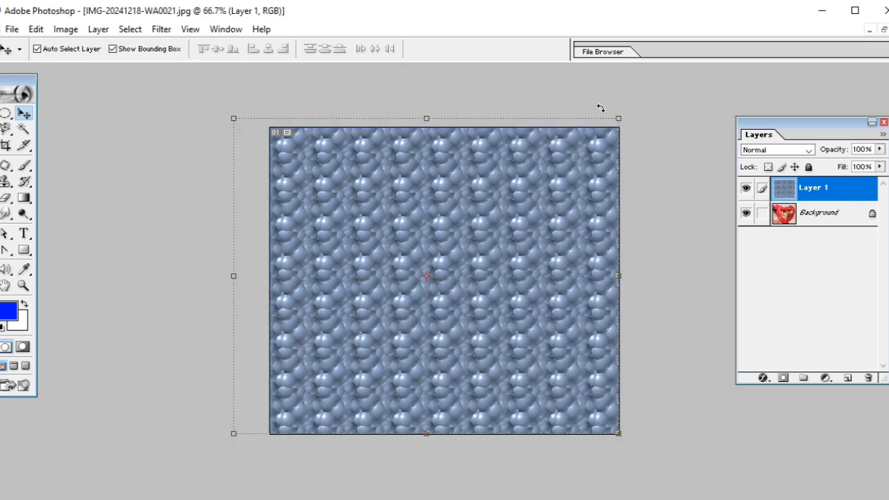
{"action": "left_click_drag", "start_coordinate": [623, 117], "coordinate": [489, 327]}
{"action": "left_click_drag", "start_coordinate": [441, 276], "coordinate": [463, 312]}
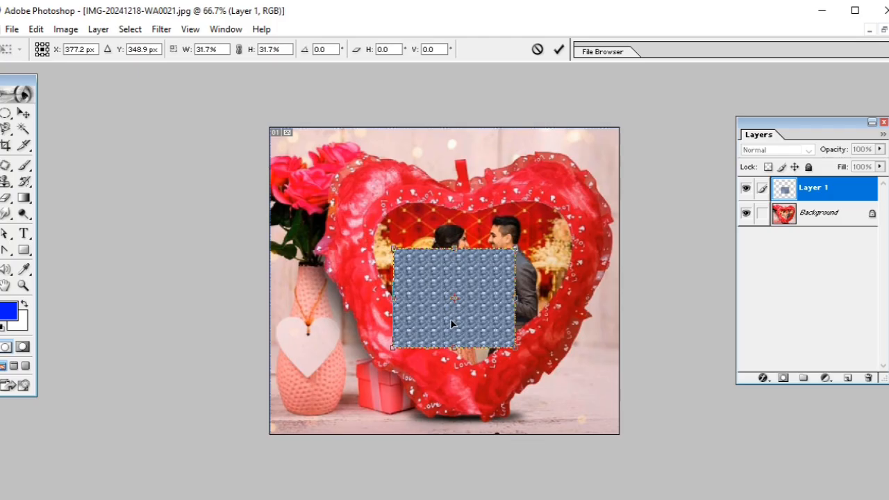
{"action": "left_click", "coordinate": [559, 49]}
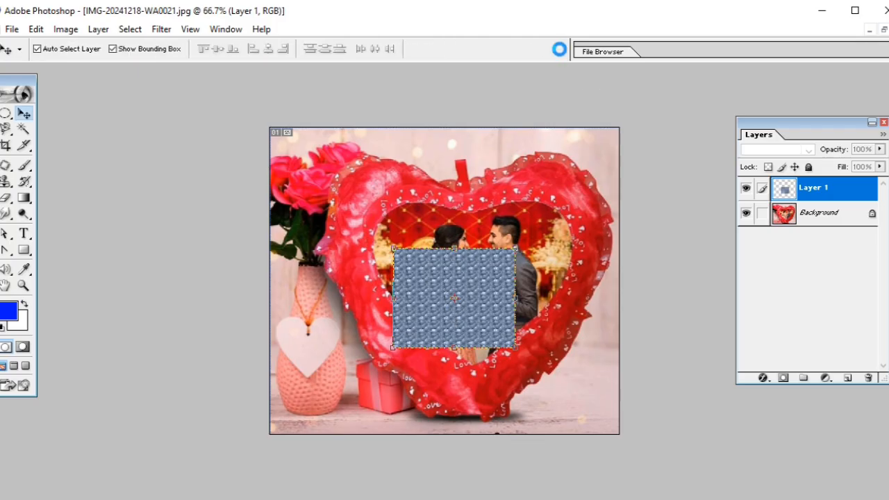
Undo the scaling and the pattern fill of Layer 1, and restore the heart photo to its smaller document window.
{"action": "key", "text": "ctrl+z"}
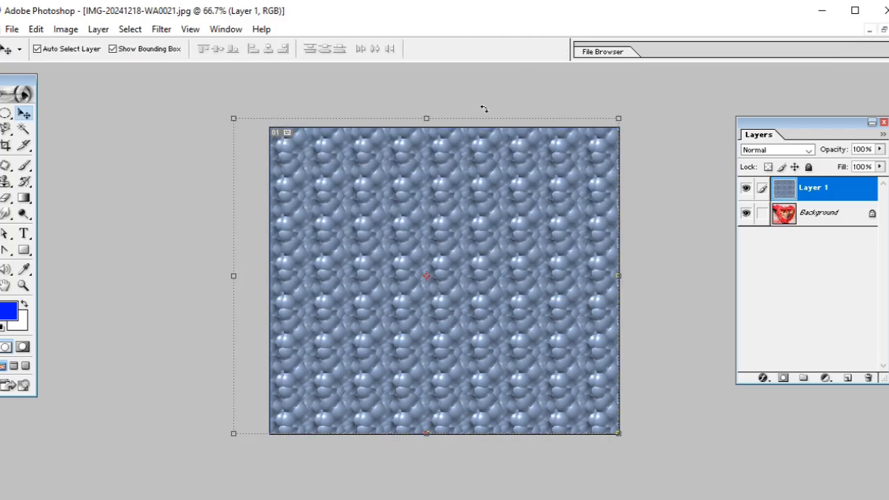
{"action": "key", "text": "ctrl+z"}
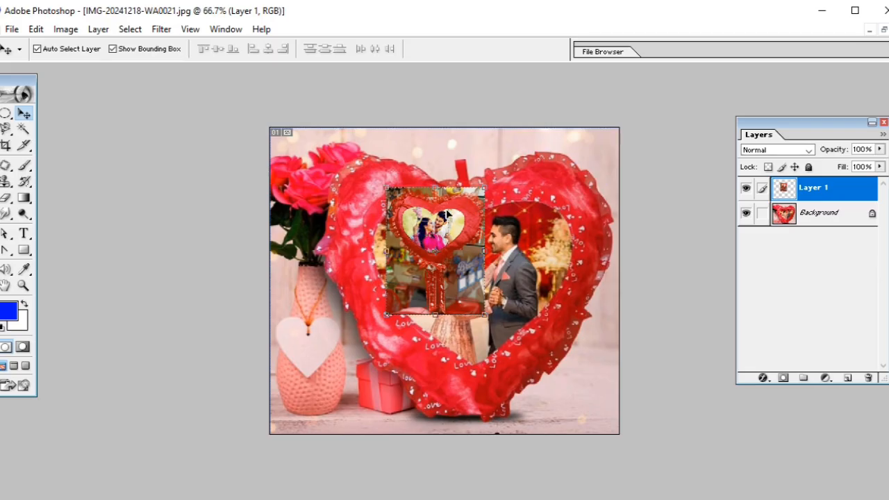
{"action": "key", "text": "ctrl+alt+z"}
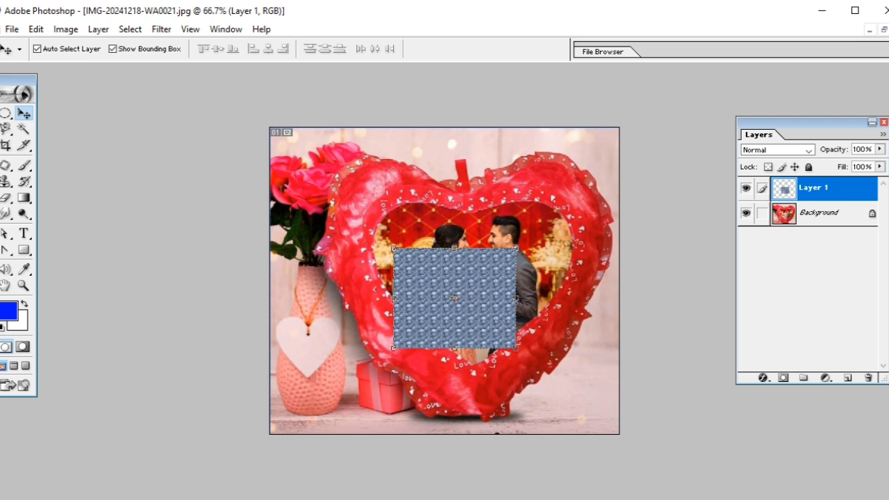
{"action": "left_click", "coordinate": [884, 30]}
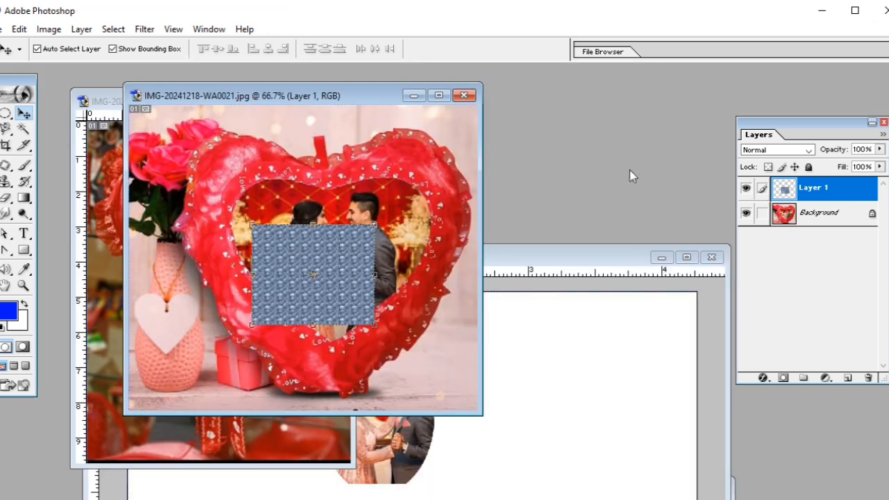
{"action": "left_click", "coordinate": [19, 29]}
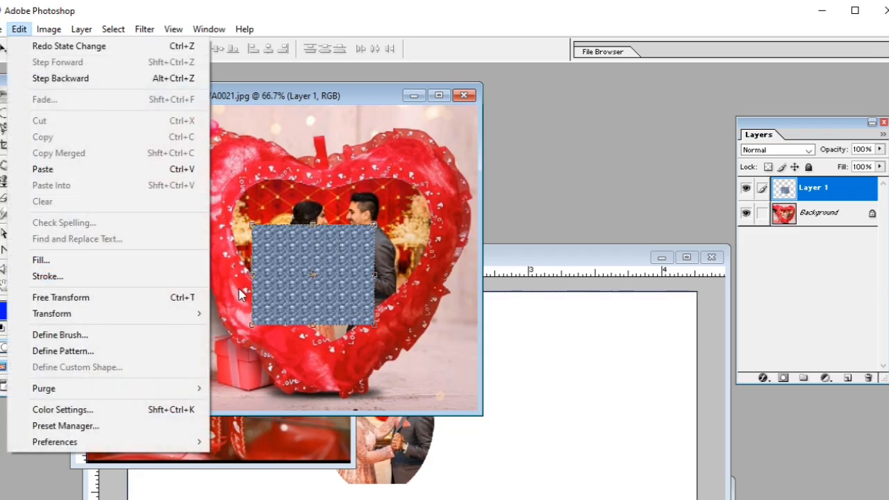
{"action": "left_click", "coordinate": [281, 251]}
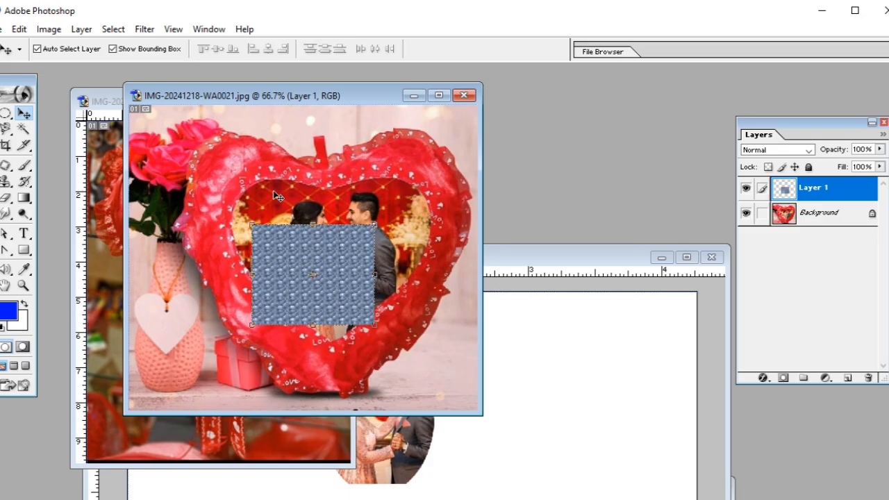
{"action": "key", "text": "ctrl+alt+z"}
{"action": "key", "text": "ctrl+alt+z"}
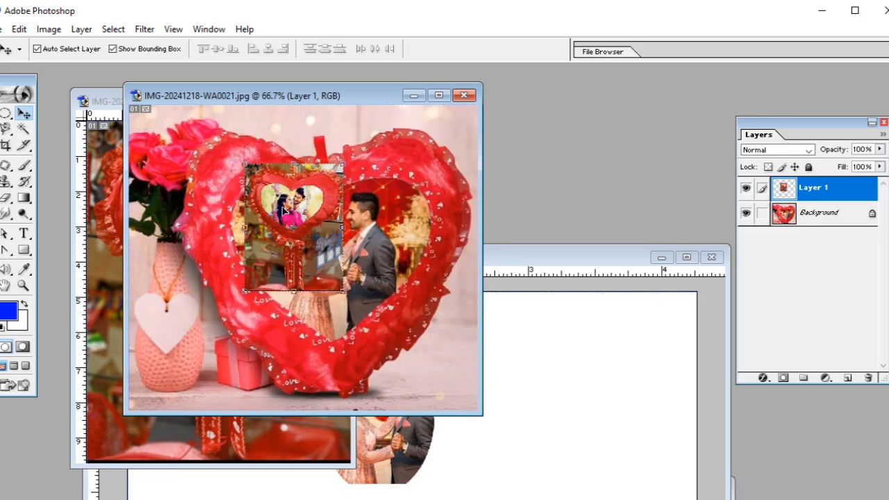
Start a Stroke for the placed photo on Layer 1 and set the stroke colour to black (000000).
{"action": "left_click", "coordinate": [19, 29]}
{"action": "left_click", "coordinate": [31, 277]}
{"action": "left_click", "coordinate": [262, 113]}
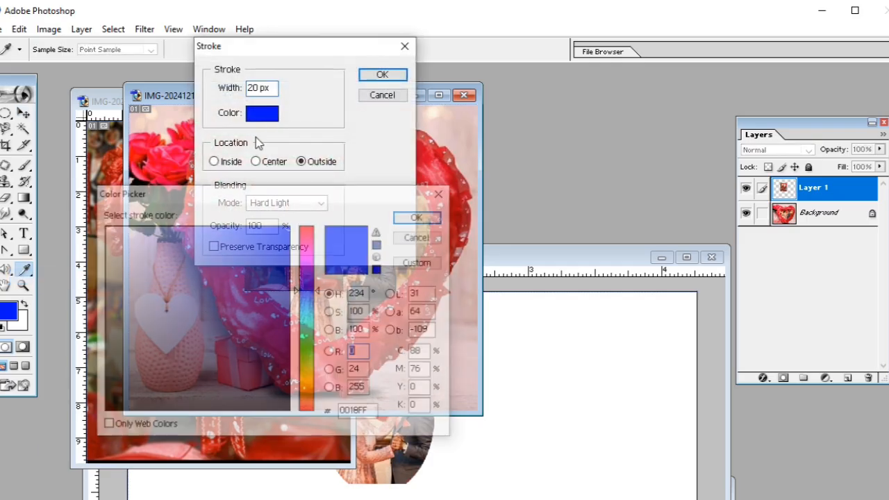
{"action": "left_click_drag", "start_coordinate": [271, 389], "coordinate": [284, 433]}
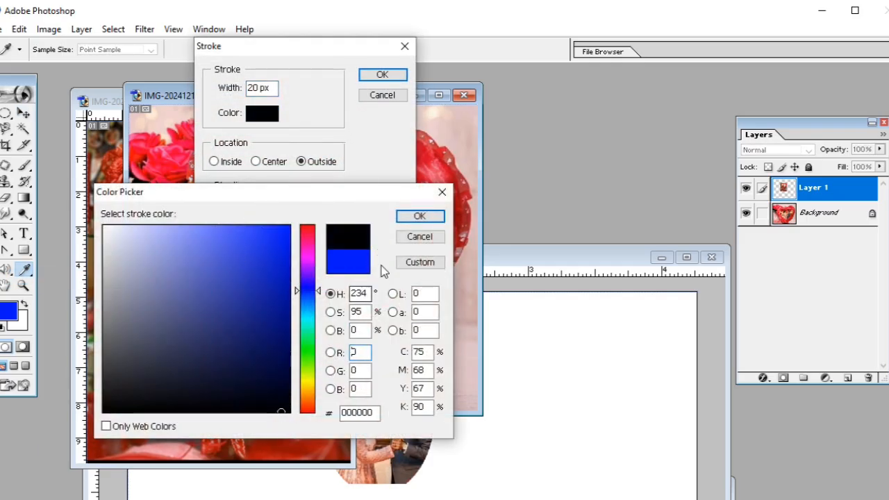
{"action": "left_click", "coordinate": [421, 218]}
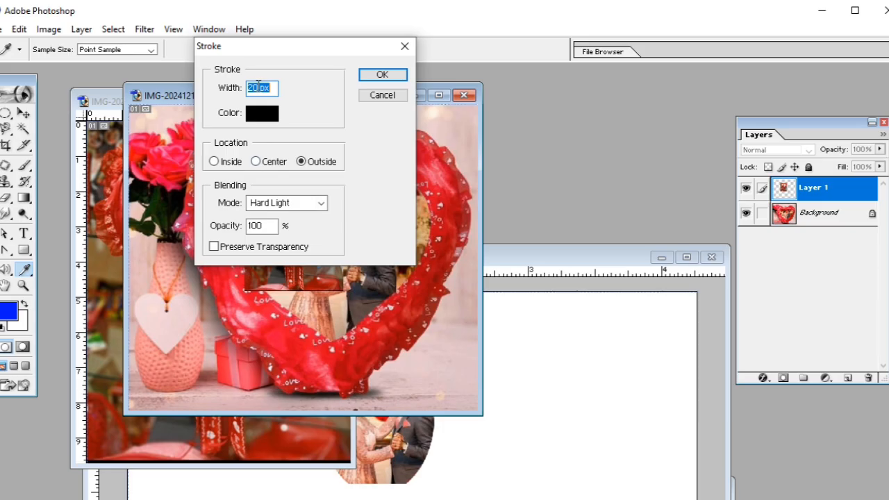
Apply the stroke with 10 px width, Outside location, Hard Light mode and 100% opacity, and move the framed photo over the heart's upper centre.
{"action": "type", "text": "10"}
{"action": "left_click", "coordinate": [222, 167]}
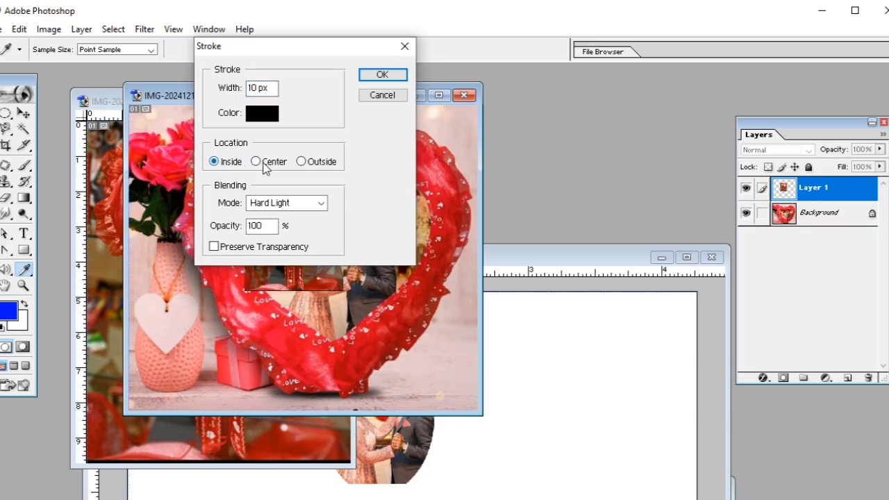
{"action": "left_click", "coordinate": [303, 161]}
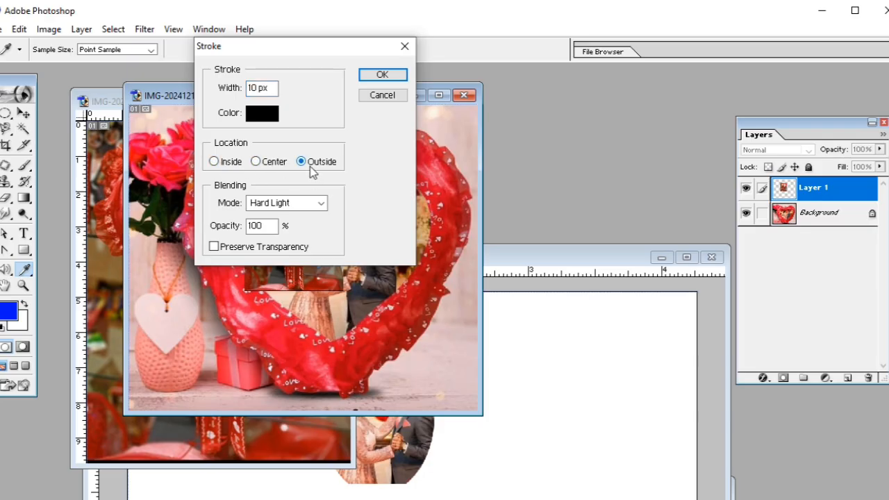
{"action": "left_click", "coordinate": [319, 203]}
{"action": "left_click", "coordinate": [363, 230]}
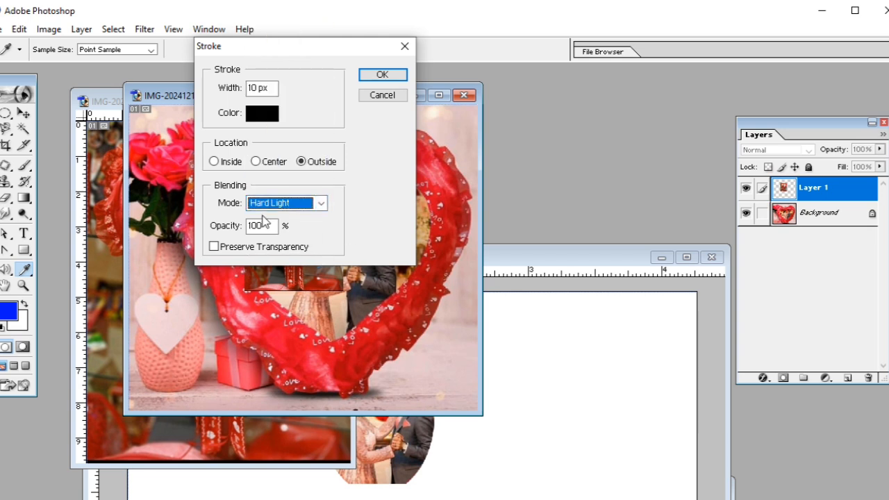
{"action": "left_click_drag", "start_coordinate": [259, 227], "coordinate": [237, 228]}
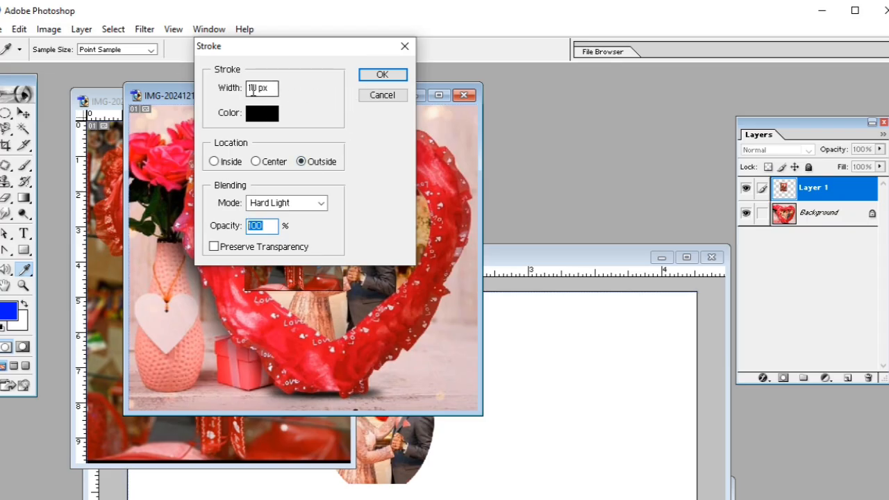
{"action": "left_click", "coordinate": [387, 75]}
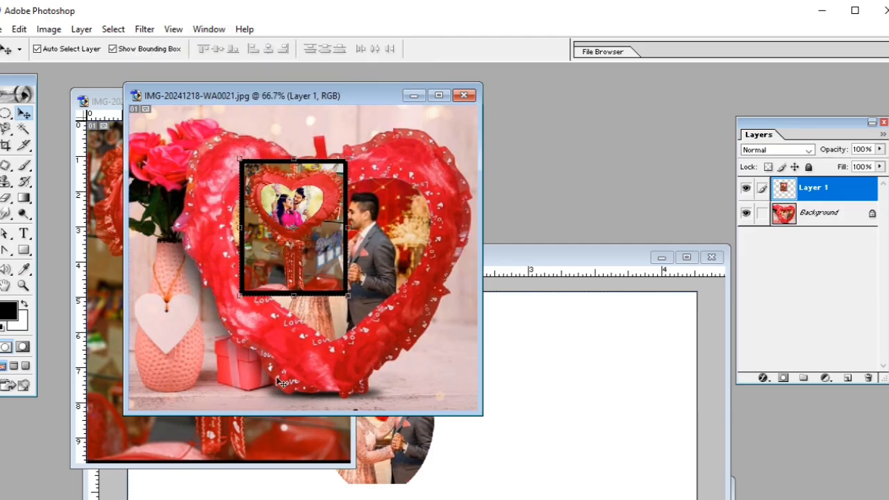
{"action": "left_click_drag", "start_coordinate": [305, 206], "coordinate": [368, 238]}
{"action": "left_click_drag", "start_coordinate": [322, 309], "coordinate": [289, 259]}
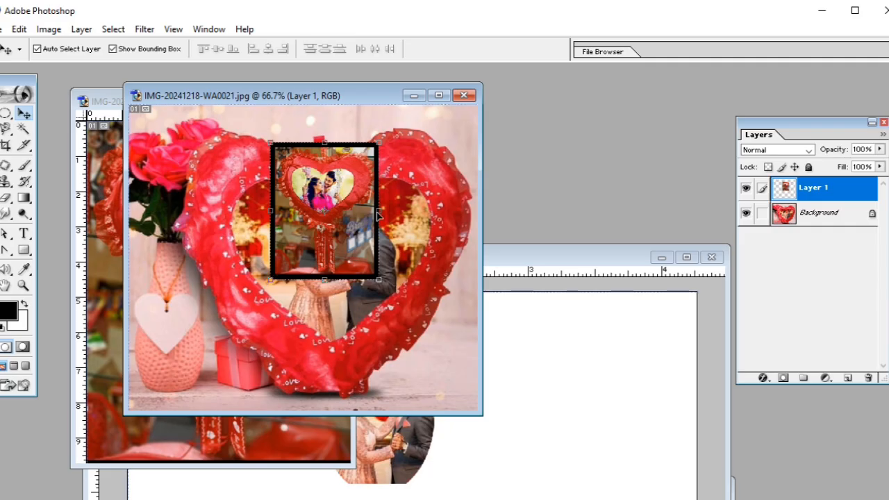
Check the framed heart photo in the Print with Preview dialog and leave the dialog.
{"action": "left_click", "coordinate": [3, 30]}
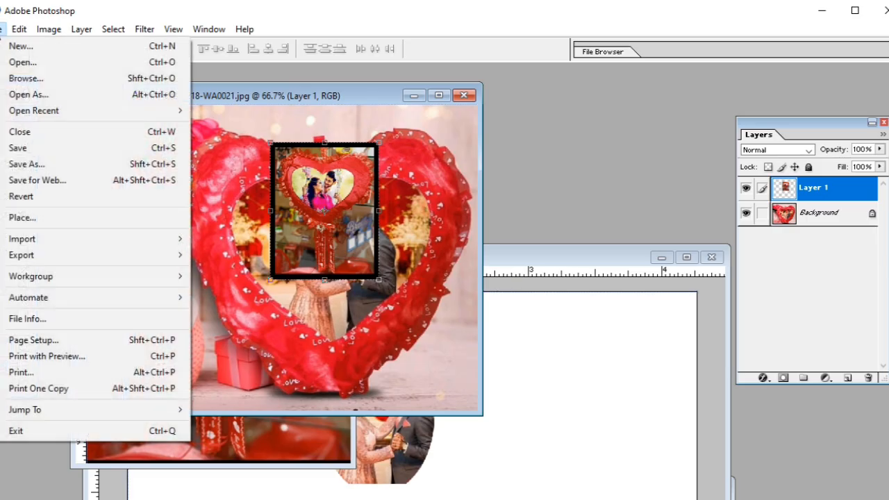
{"action": "left_click", "coordinate": [45, 360]}
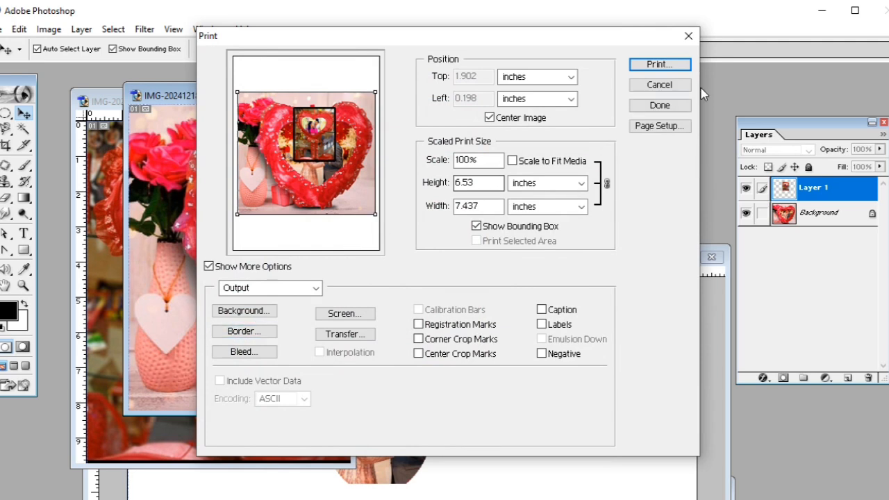
{"action": "left_click", "coordinate": [674, 63]}
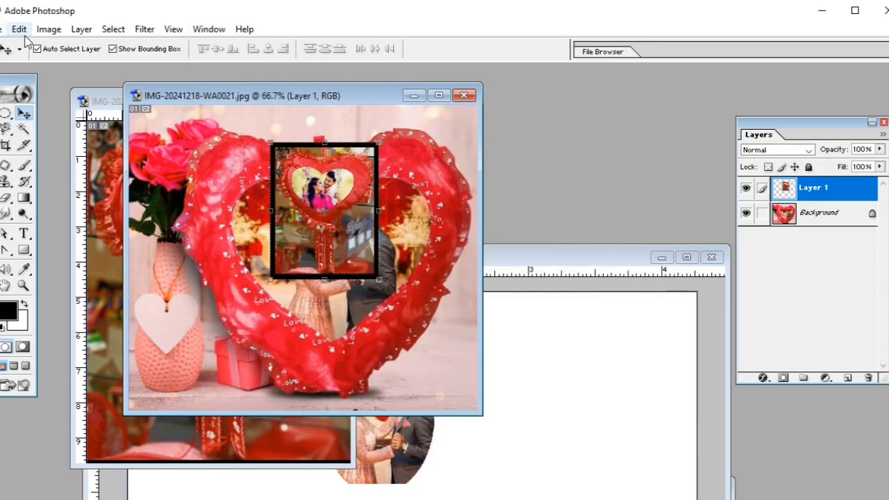
Enlarge the framed photo layer with Free Transform to 208.1% width and 174.2% height.
{"action": "left_click", "coordinate": [19, 30]}
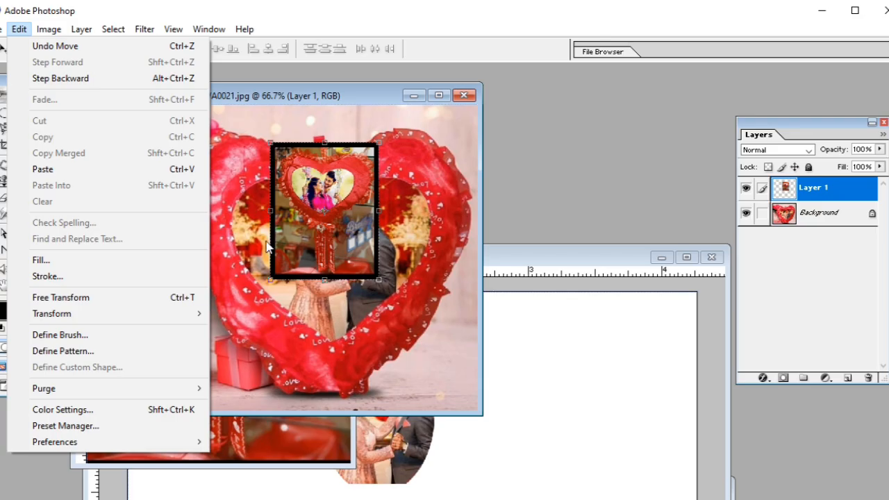
{"action": "left_click", "coordinate": [105, 304]}
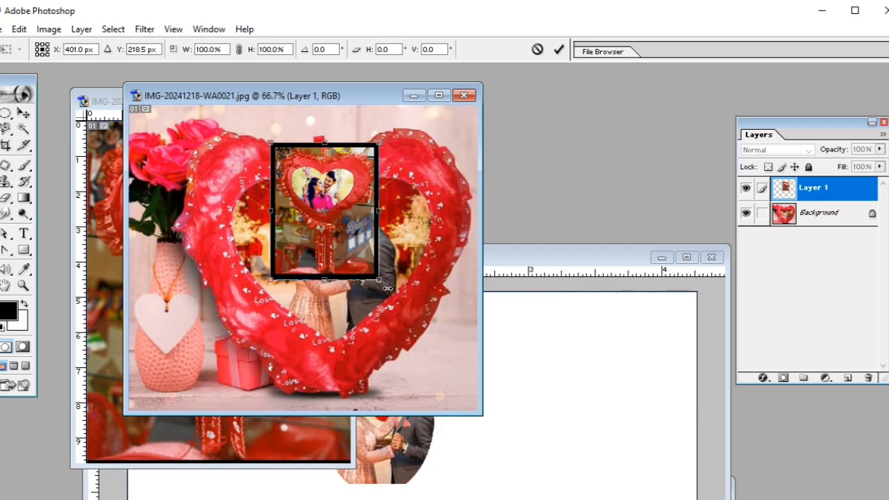
{"action": "left_click_drag", "start_coordinate": [375, 278], "coordinate": [453, 357]}
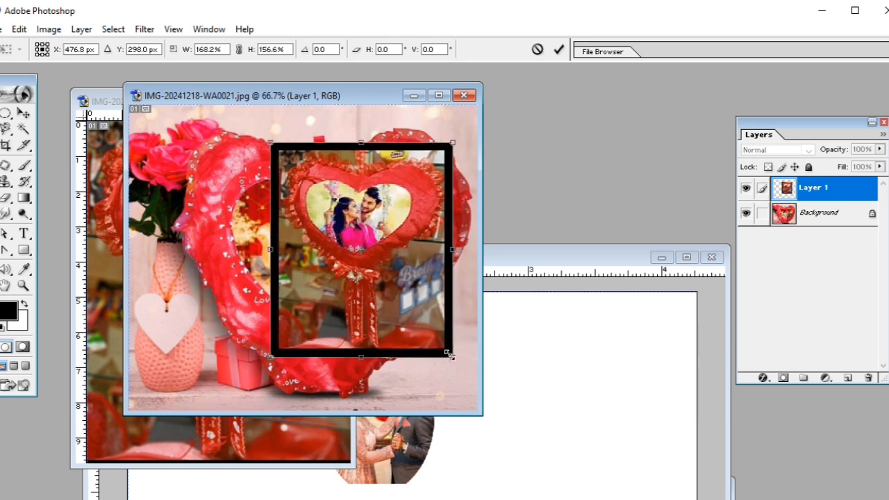
{"action": "left_click_drag", "start_coordinate": [270, 143], "coordinate": [228, 121]}
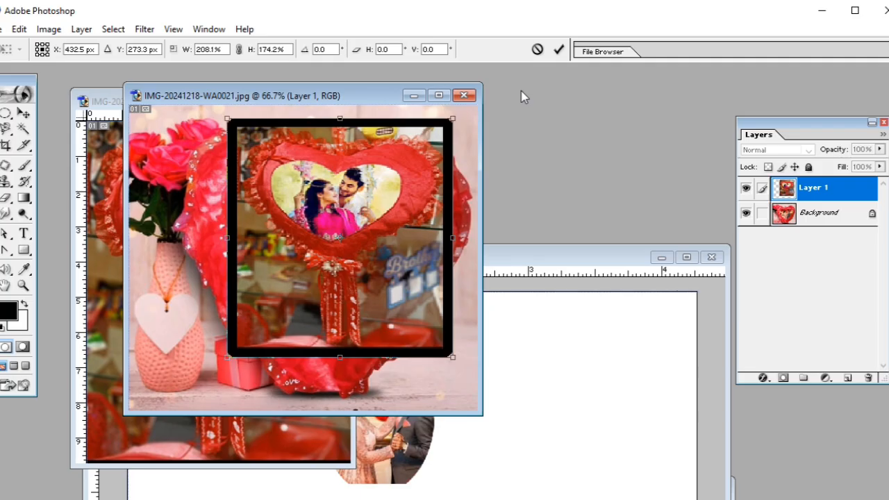
{"action": "left_click", "coordinate": [558, 50]}
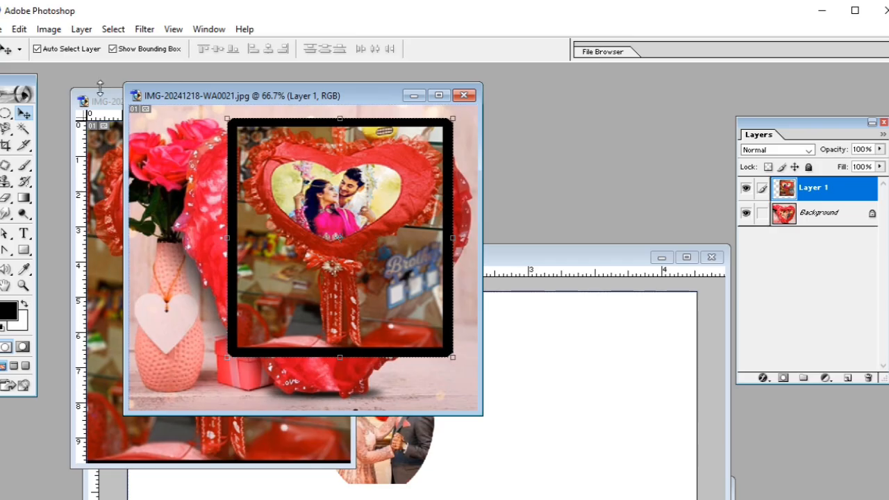
Bring the Untitled-3 document to the front and delete its "this is a apple" text layer.
{"action": "left_click", "coordinate": [11, 33]}
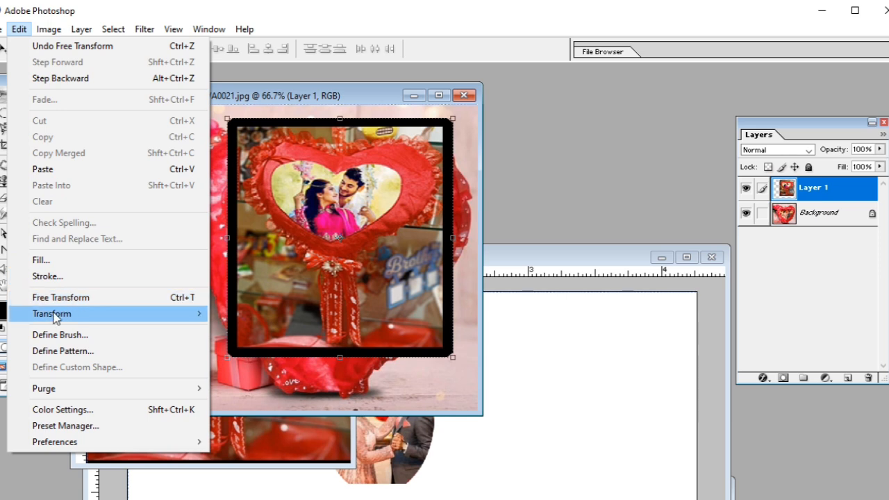
{"action": "mouse_move", "coordinate": [56, 317]}
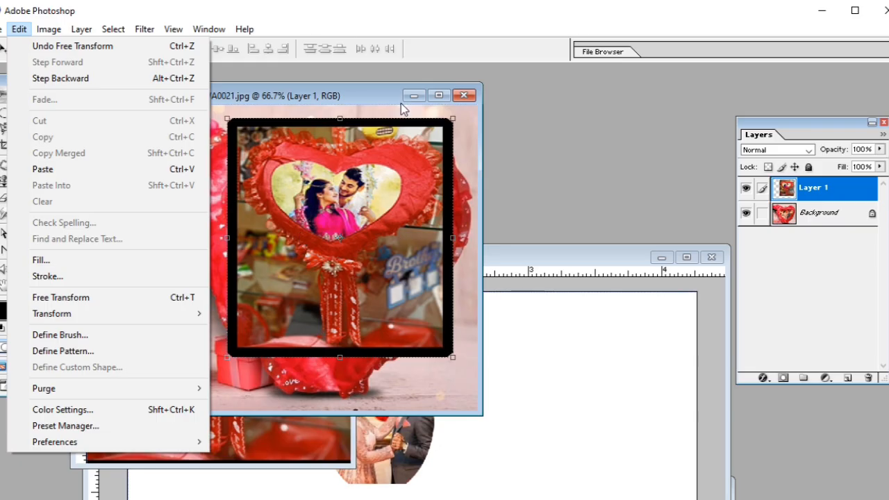
{"action": "left_click_drag", "start_coordinate": [374, 96], "coordinate": [369, 72]}
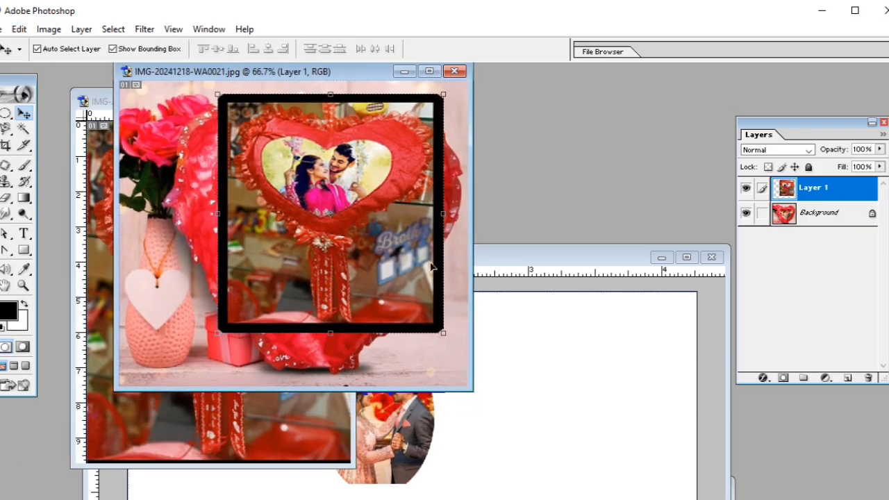
{"action": "left_click", "coordinate": [505, 270]}
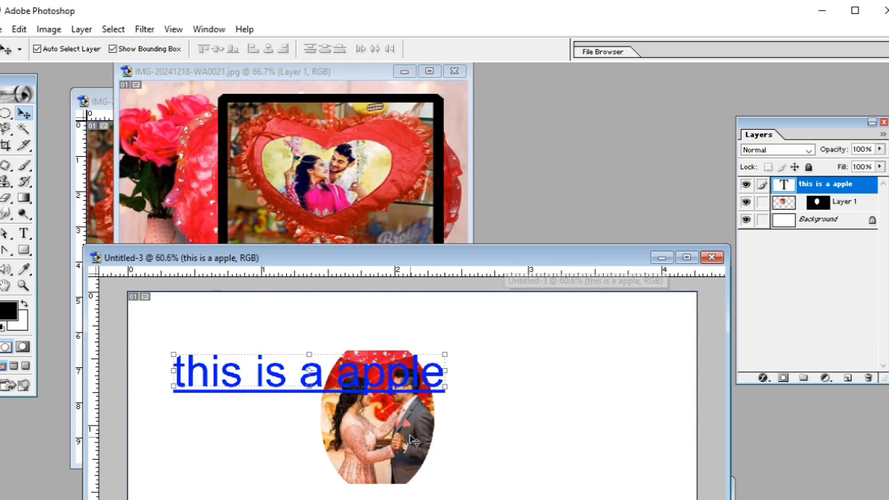
{"action": "left_click_drag", "start_coordinate": [450, 256], "coordinate": [446, 166]}
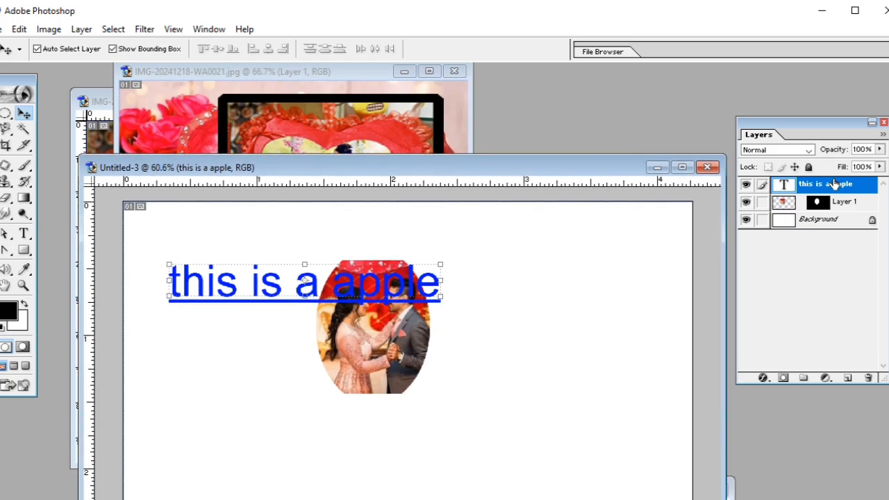
{"action": "right_click", "coordinate": [799, 183]}
{"action": "left_click", "coordinate": [818, 242]}
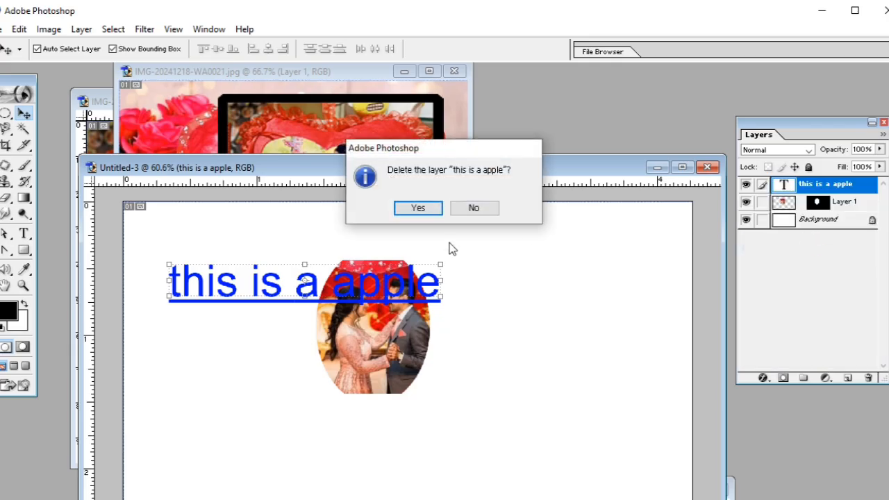
{"action": "left_click", "coordinate": [420, 209]}
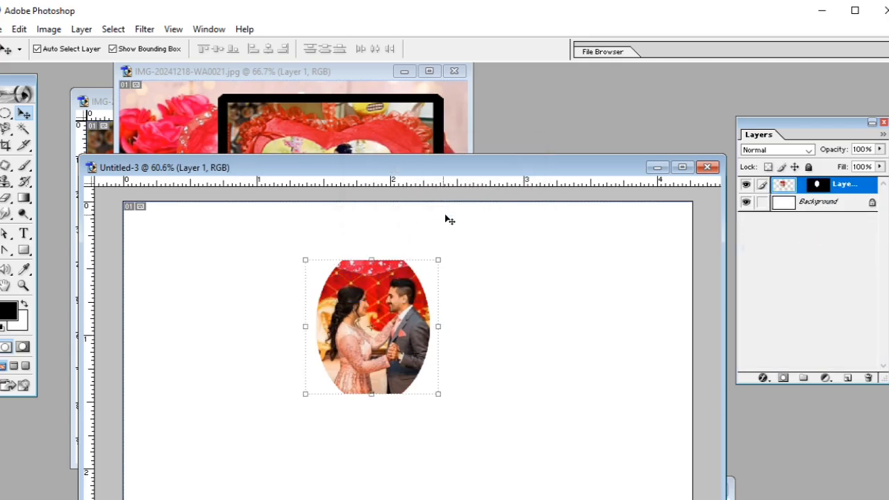
Delete Layer 1, the masked oval photo of the couple, from the Untitled-3 document.
{"action": "right_click", "coordinate": [839, 184]}
{"action": "left_click", "coordinate": [765, 244]}
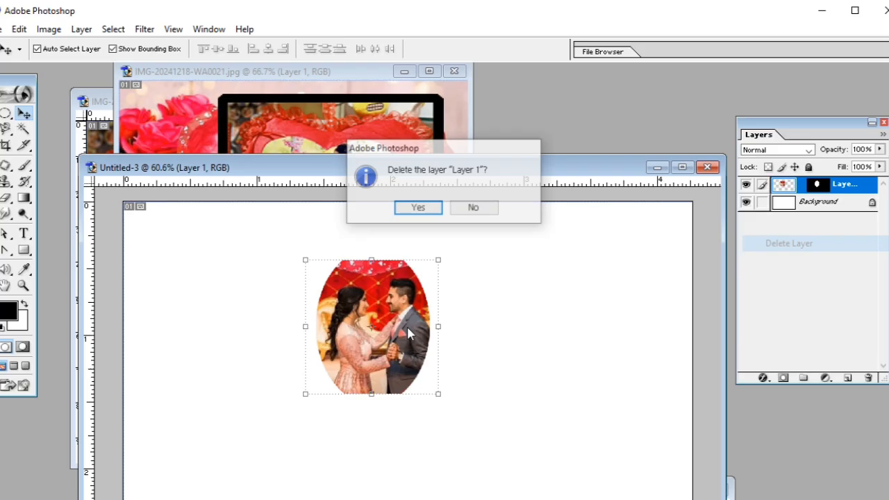
{"action": "left_click", "coordinate": [417, 208]}
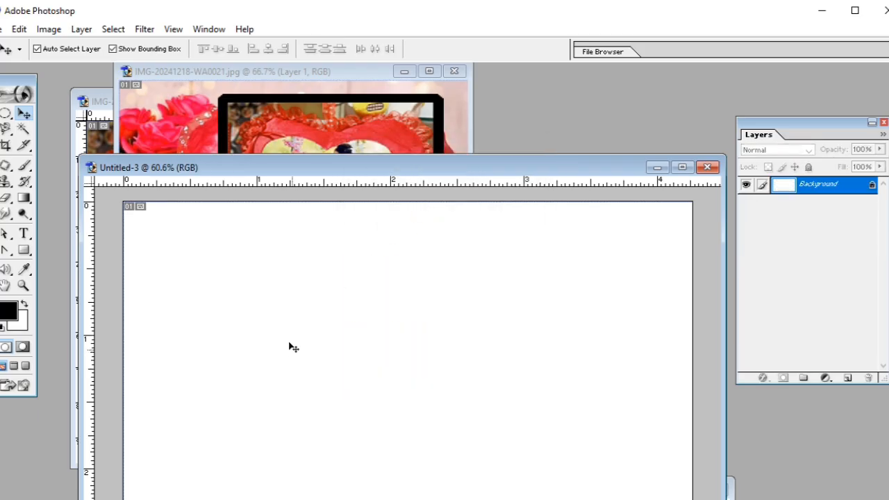
Copy the framed heart photo from IMG-20241218-WA0021.jpg into Untitled-3 and scale it with Free Transform to about 80.4% width and 81.8% height.
{"action": "left_click", "coordinate": [333, 127]}
{"action": "left_click_drag", "start_coordinate": [367, 198], "coordinate": [420, 276]}
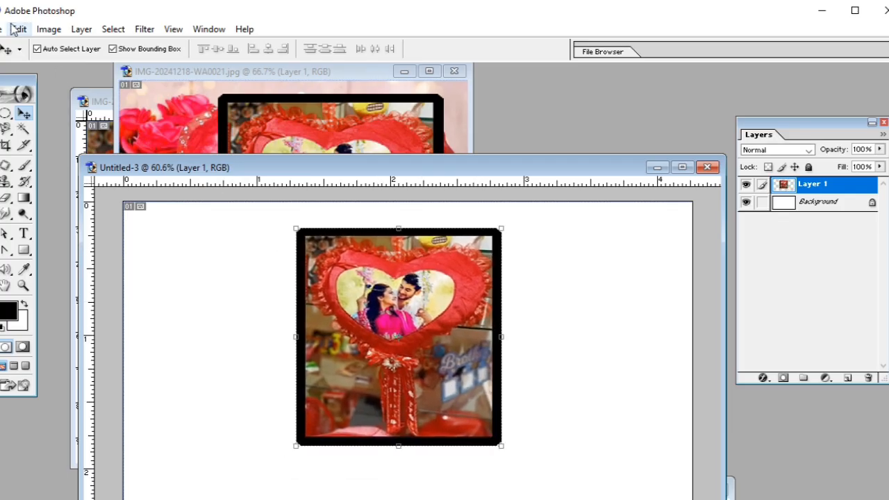
{"action": "left_click", "coordinate": [19, 29]}
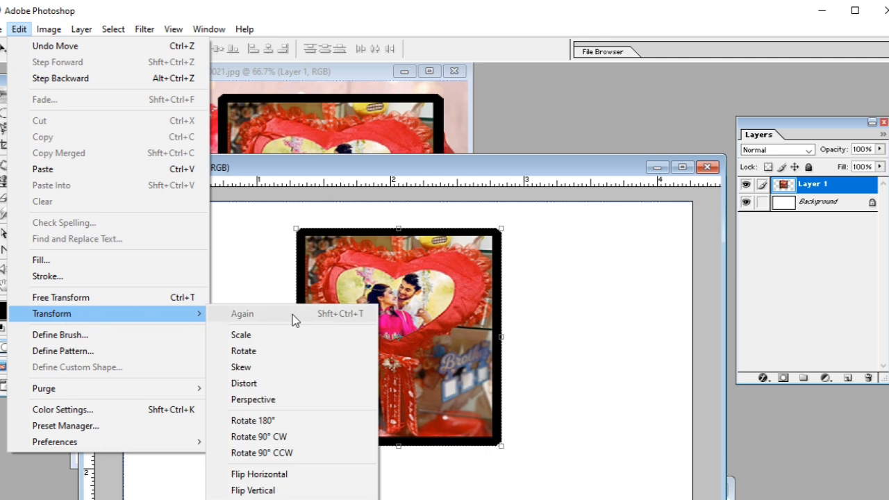
{"action": "mouse_move", "coordinate": [140, 317]}
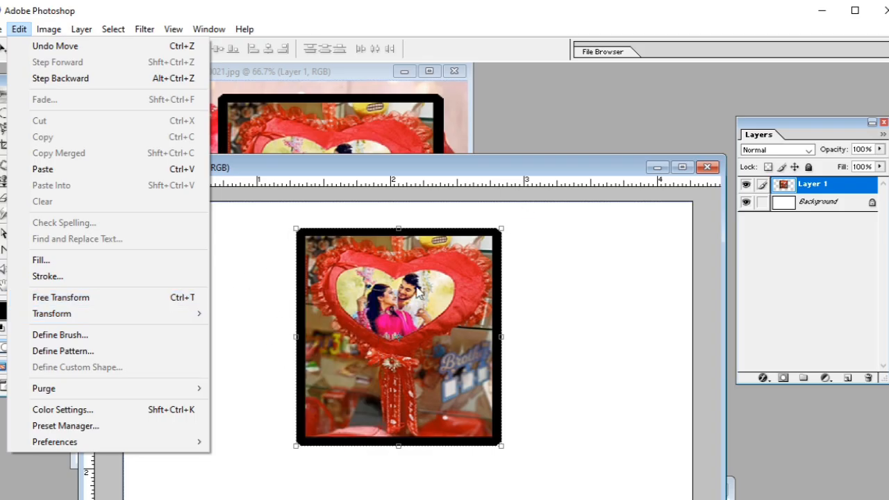
{"action": "left_click", "coordinate": [134, 304]}
{"action": "left_click_drag", "start_coordinate": [504, 448], "coordinate": [462, 406]}
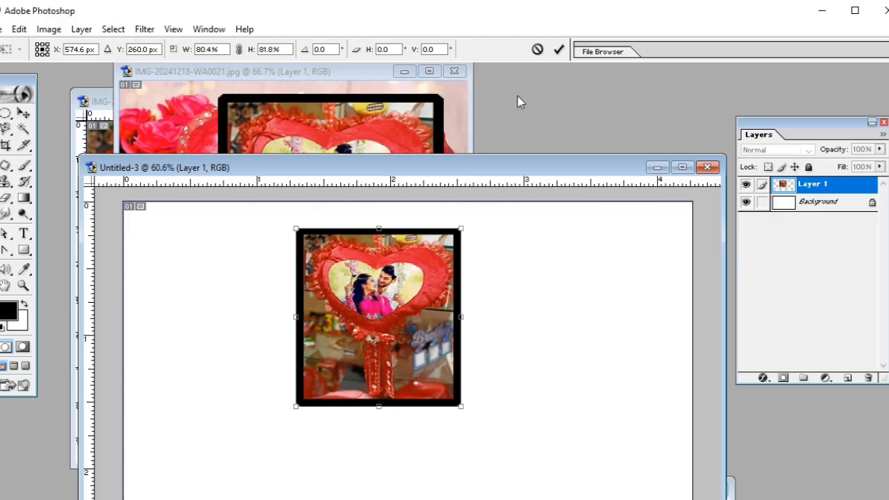
{"action": "left_click", "coordinate": [558, 50]}
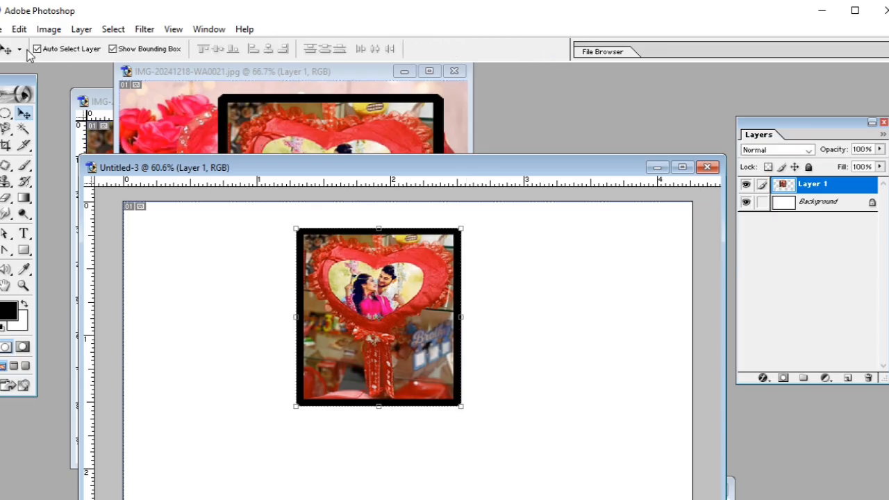
Repeat the last transformation on the framed heart photo with Transform Again.
{"action": "left_click", "coordinate": [24, 29]}
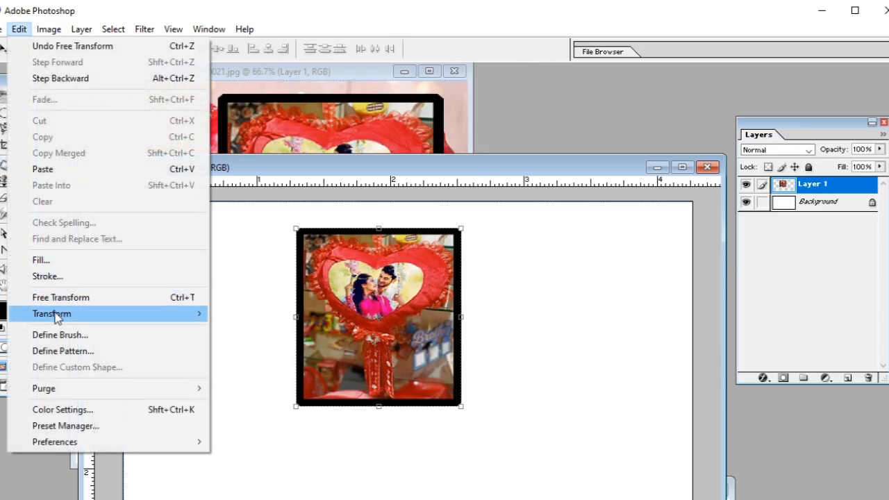
{"action": "mouse_move", "coordinate": [56, 313]}
{"action": "left_click", "coordinate": [294, 321]}
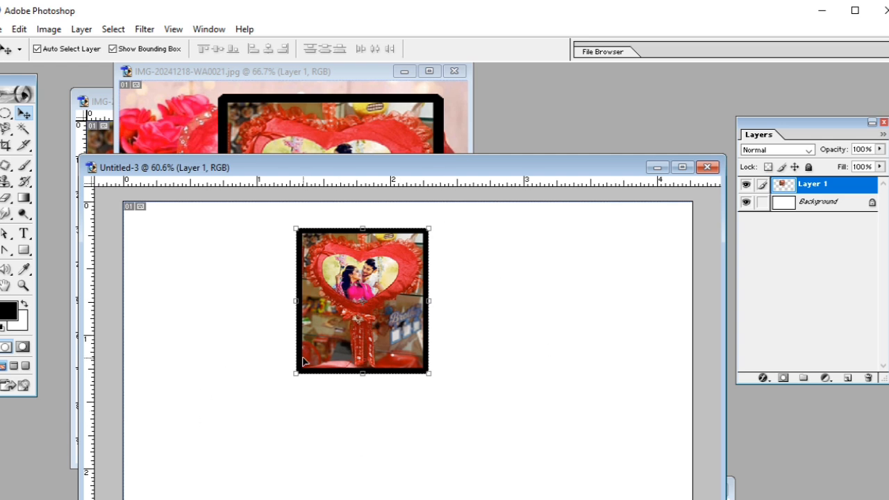
Shrink the framed heart photo with the Scale transform to about 80.1% width and 90.9% height.
{"action": "left_click", "coordinate": [19, 29]}
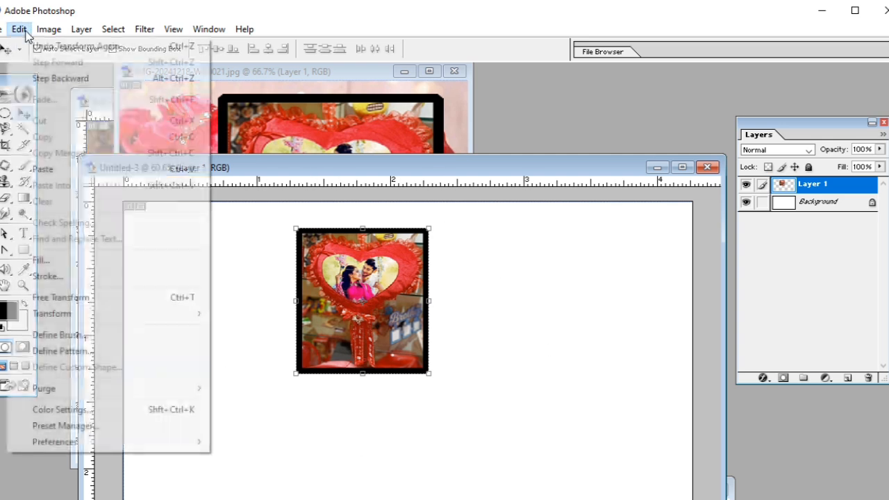
{"action": "mouse_move", "coordinate": [53, 314]}
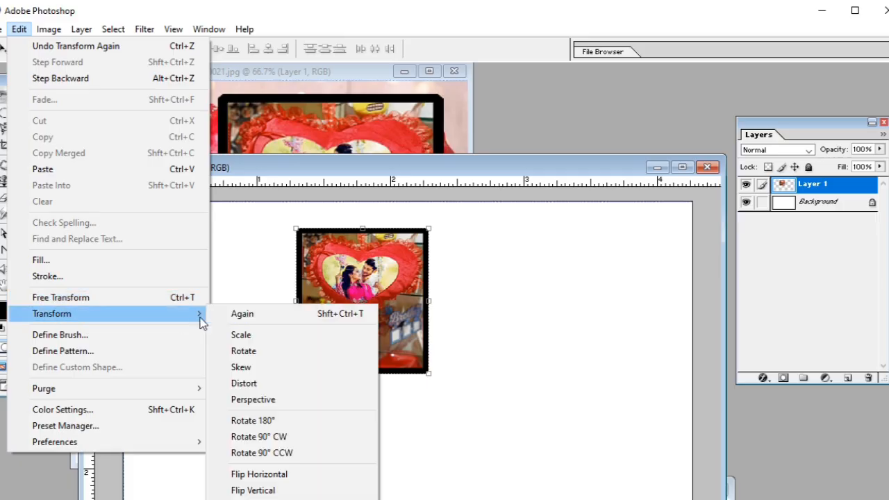
{"action": "left_click", "coordinate": [241, 336]}
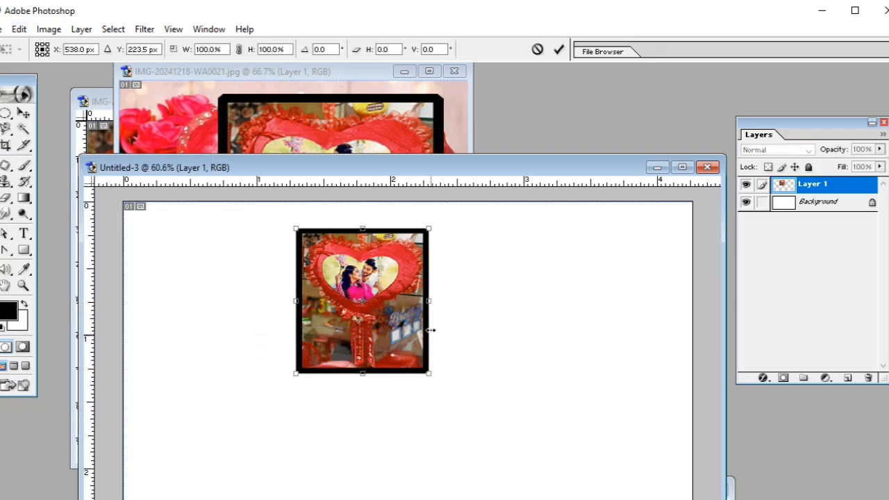
{"action": "left_click_drag", "start_coordinate": [427, 304], "coordinate": [402, 301]}
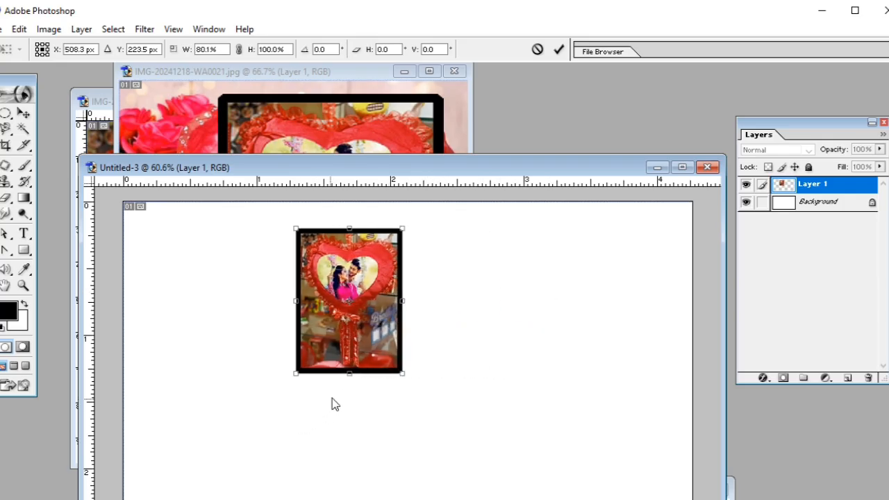
{"action": "mouse_move", "coordinate": [346, 372]}
{"action": "left_mouse_down"}
{"action": "mouse_move", "coordinate": [347, 420]}
{"action": "mouse_move", "coordinate": [348, 360]}
{"action": "left_mouse_up"}
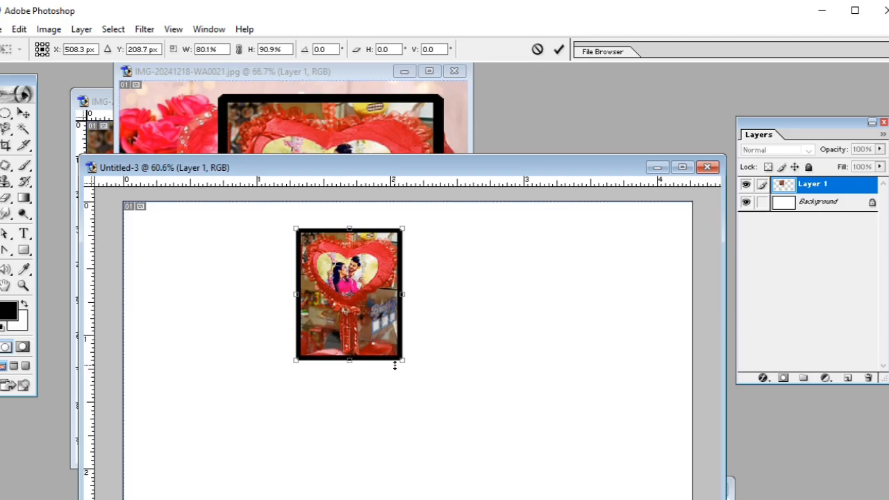
Rotate the framed heart photo by about -0.8° with the Rotate transform.
{"action": "left_click", "coordinate": [19, 29]}
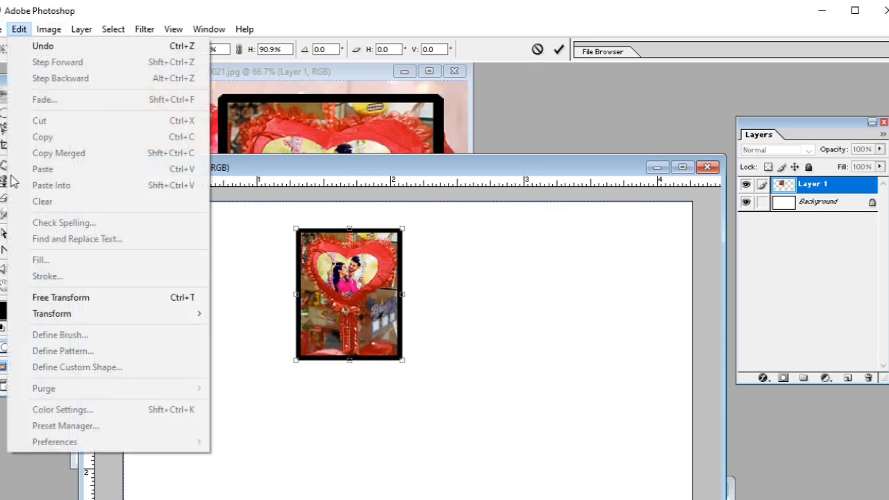
{"action": "mouse_move", "coordinate": [60, 316]}
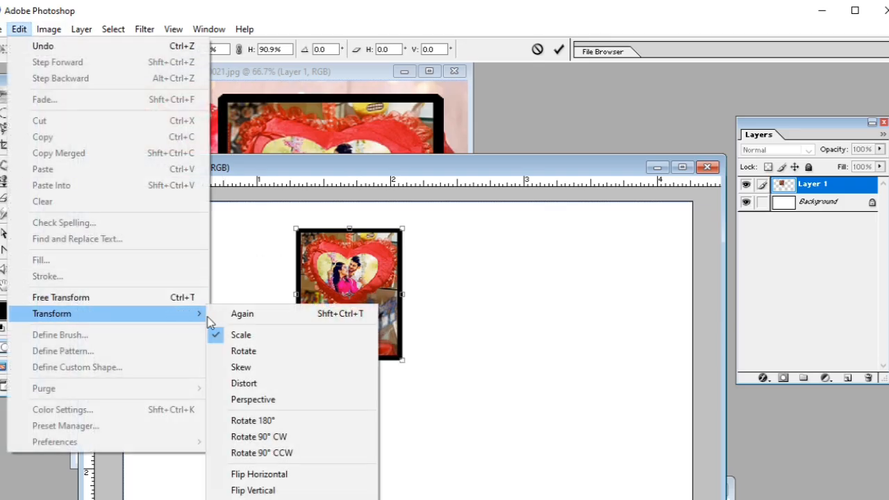
{"action": "left_click", "coordinate": [270, 351]}
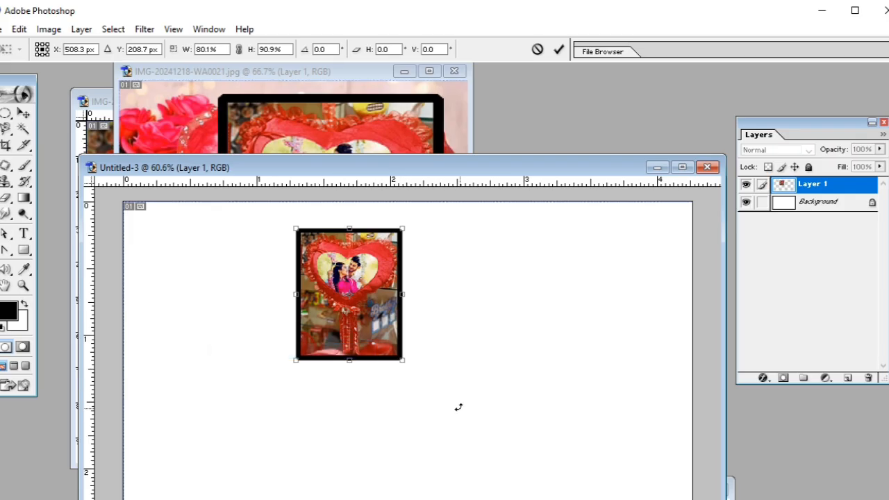
{"action": "mouse_move", "coordinate": [451, 402]}
{"action": "left_mouse_down"}
{"action": "mouse_move", "coordinate": [463, 347]}
{"action": "mouse_move", "coordinate": [238, 364]}
{"action": "mouse_move", "coordinate": [435, 338]}
{"action": "mouse_move", "coordinate": [264, 234]}
{"action": "mouse_move", "coordinate": [264, 365]}
{"action": "mouse_move", "coordinate": [377, 435]}
{"action": "mouse_move", "coordinate": [452, 399]}
{"action": "left_mouse_up"}
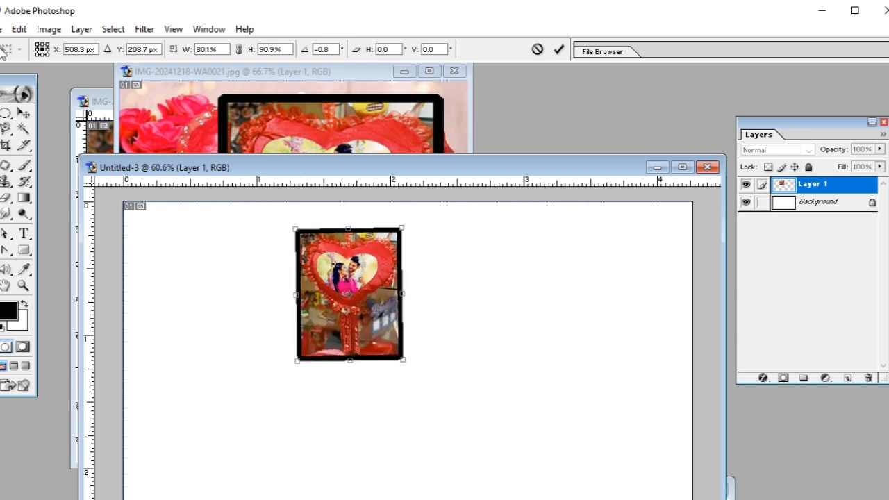
Skew the framed heart photo slightly along its right edge, to a horizontal skew of about -0.4°.
{"action": "left_click", "coordinate": [19, 29]}
{"action": "mouse_move", "coordinate": [60, 319]}
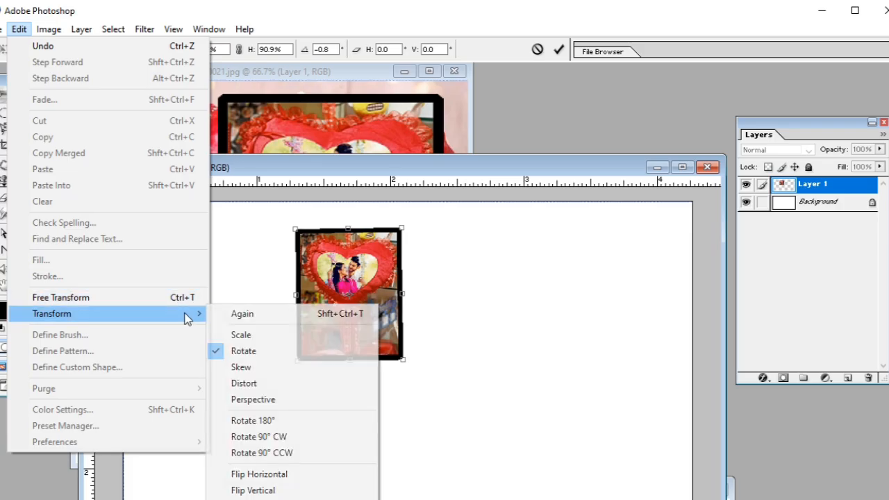
{"action": "left_click", "coordinate": [244, 367]}
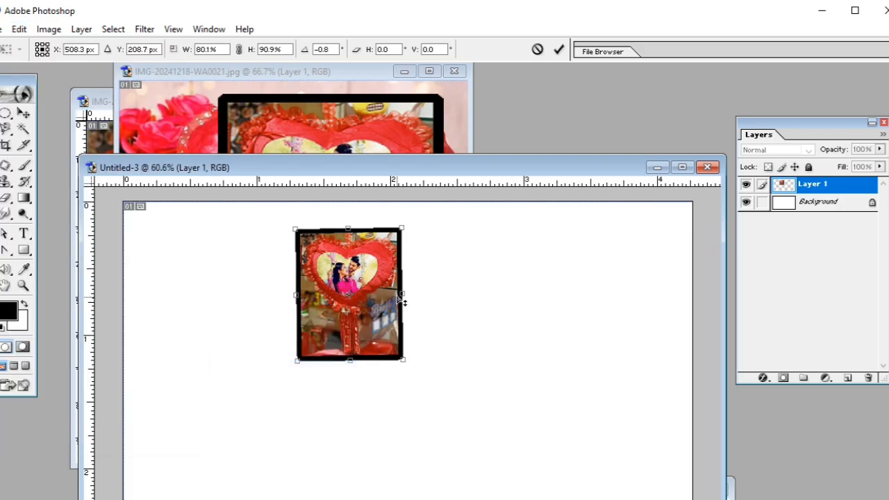
{"action": "mouse_move", "coordinate": [407, 298]}
{"action": "left_mouse_down"}
{"action": "mouse_move", "coordinate": [405, 258]}
{"action": "mouse_move", "coordinate": [410, 337]}
{"action": "mouse_move", "coordinate": [405, 252]}
{"action": "mouse_move", "coordinate": [406, 331]}
{"action": "mouse_move", "coordinate": [403, 280]}
{"action": "mouse_move", "coordinate": [403, 309]}
{"action": "mouse_move", "coordinate": [404, 299]}
{"action": "left_mouse_up"}
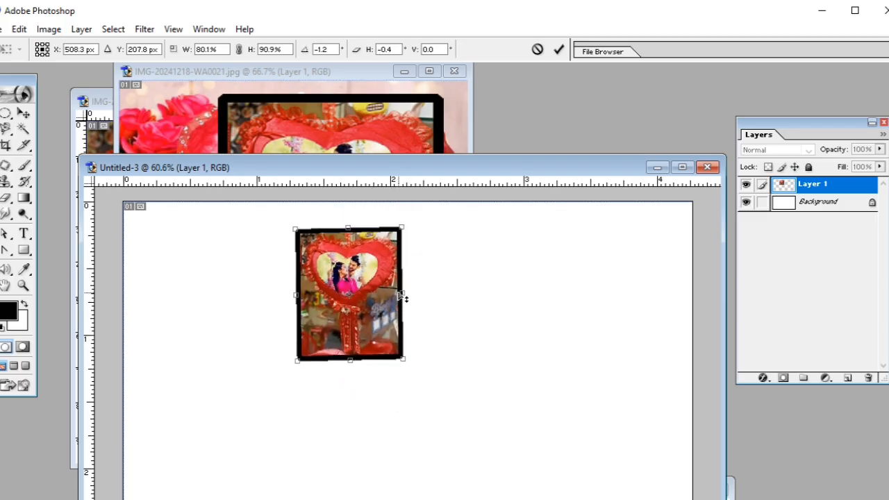
Distort the framed heart photo into a tall trapezoid by spreading its lower corners outward and downward and narrowing its upper edge.
{"action": "left_click", "coordinate": [19, 29]}
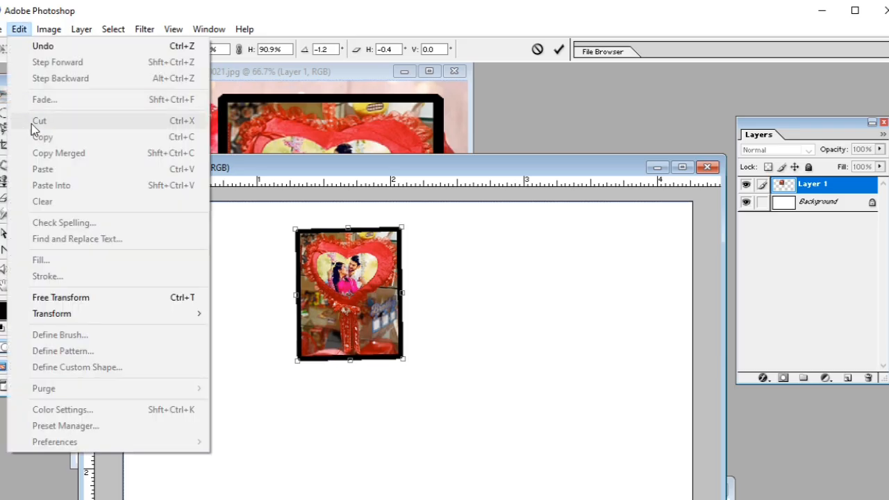
{"action": "mouse_move", "coordinate": [61, 313]}
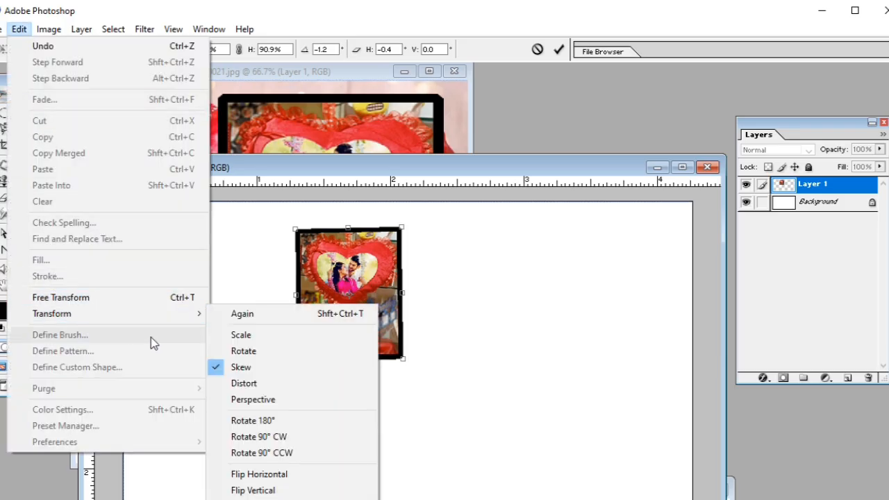
{"action": "left_click", "coordinate": [270, 387]}
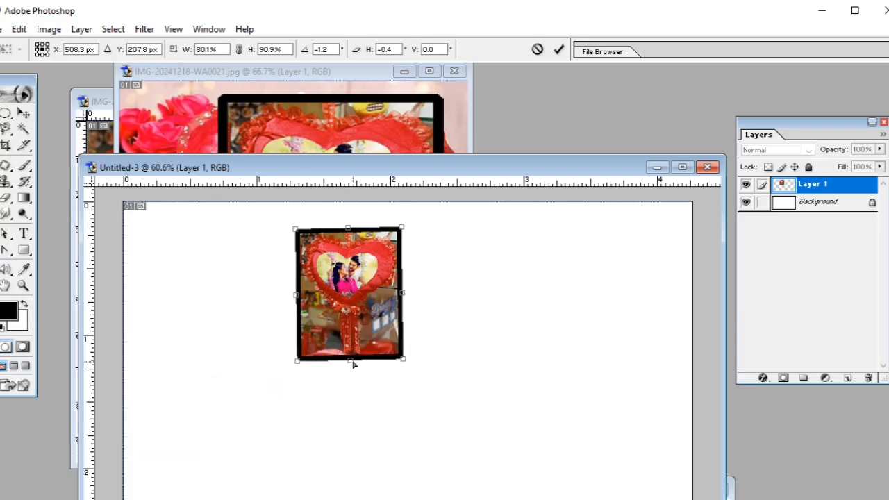
{"action": "left_click_drag", "start_coordinate": [296, 362], "coordinate": [241, 397]}
{"action": "left_click_drag", "start_coordinate": [404, 363], "coordinate": [448, 411]}
{"action": "left_click_drag", "start_coordinate": [241, 397], "coordinate": [206, 483]}
{"action": "left_click_drag", "start_coordinate": [448, 410], "coordinate": [470, 475]}
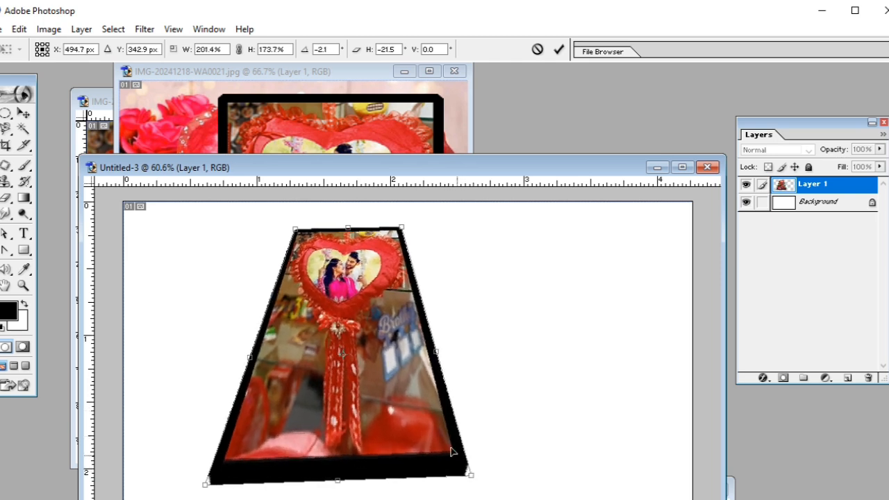
{"action": "left_click_drag", "start_coordinate": [400, 229], "coordinate": [337, 219]}
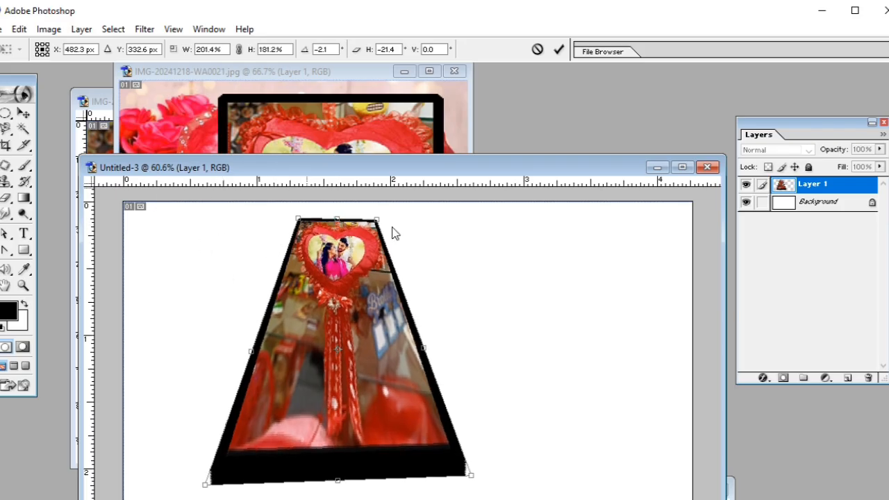
Reshape the framed heart photo with the Perspective transform into a tilted trapezoid with a narrow top and wide slanted base, and commit it.
{"action": "left_click", "coordinate": [19, 29]}
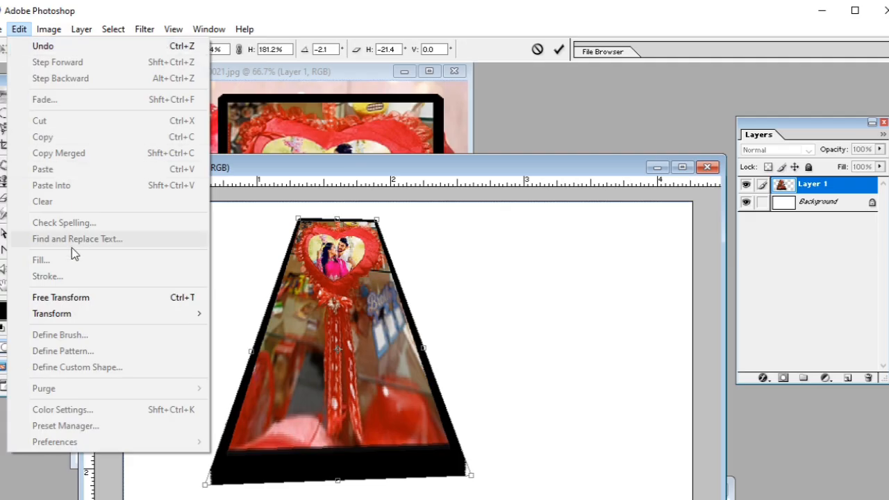
{"action": "mouse_move", "coordinate": [85, 316]}
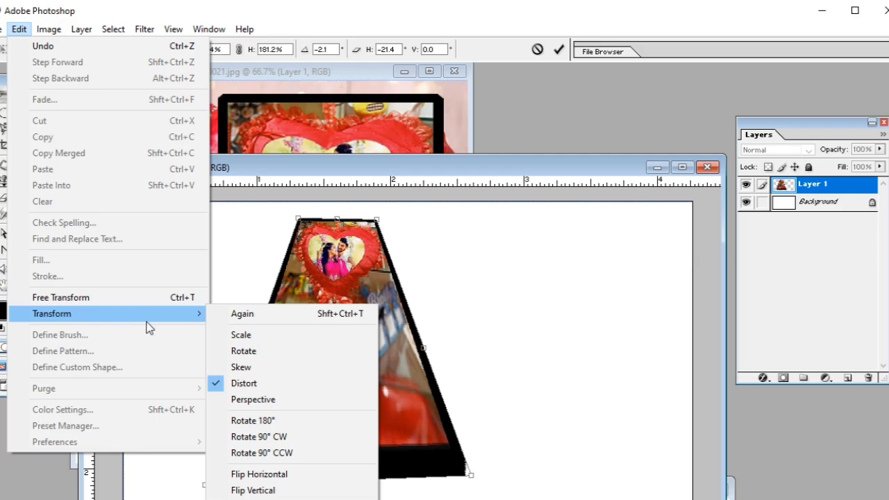
{"action": "left_click", "coordinate": [268, 401]}
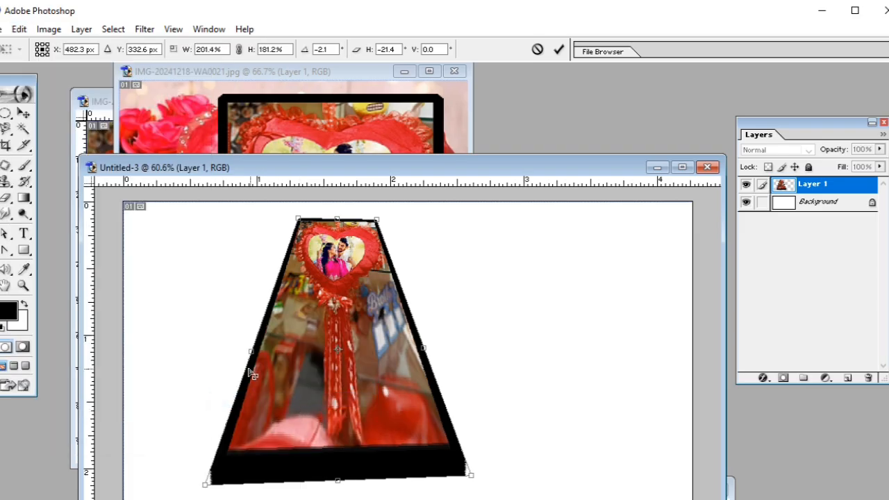
{"action": "left_click_drag", "start_coordinate": [252, 368], "coordinate": [163, 372]}
{"action": "mouse_move", "coordinate": [334, 394]}
{"action": "left_mouse_down"}
{"action": "mouse_move", "coordinate": [345, 348]}
{"action": "mouse_move", "coordinate": [340, 388]}
{"action": "left_mouse_up"}
{"action": "left_click_drag", "start_coordinate": [478, 469], "coordinate": [450, 393]}
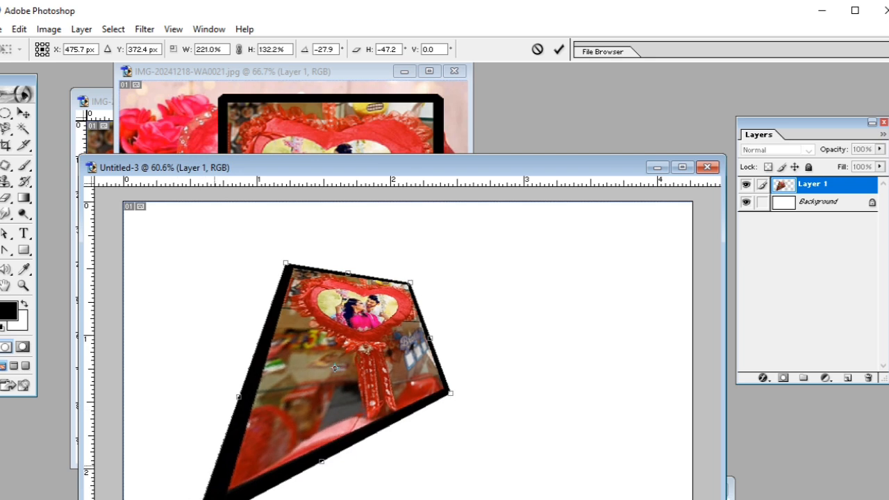
{"action": "left_click_drag", "start_coordinate": [258, 457], "coordinate": [278, 419]}
{"action": "left_click_drag", "start_coordinate": [211, 495], "coordinate": [266, 396]}
{"action": "left_click_drag", "start_coordinate": [359, 379], "coordinate": [455, 371]}
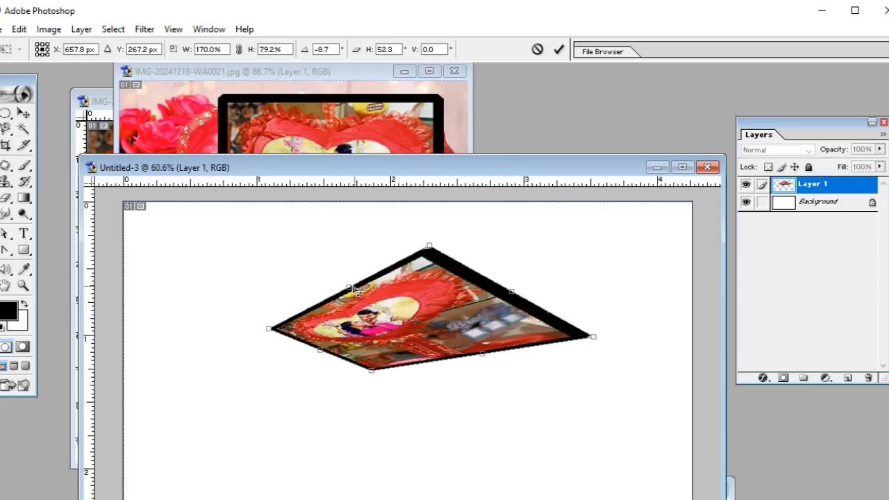
{"action": "left_click_drag", "start_coordinate": [349, 292], "coordinate": [404, 255]}
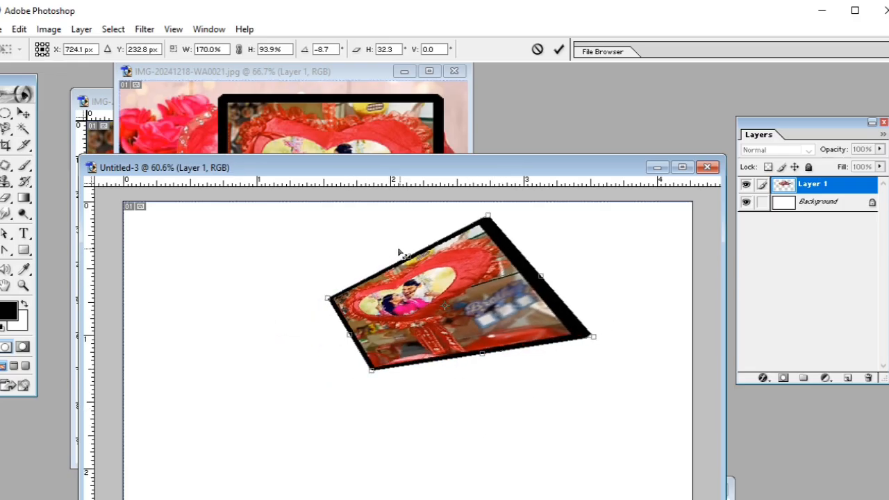
{"action": "left_click_drag", "start_coordinate": [332, 300], "coordinate": [366, 278]}
{"action": "left_click_drag", "start_coordinate": [371, 370], "coordinate": [399, 376]}
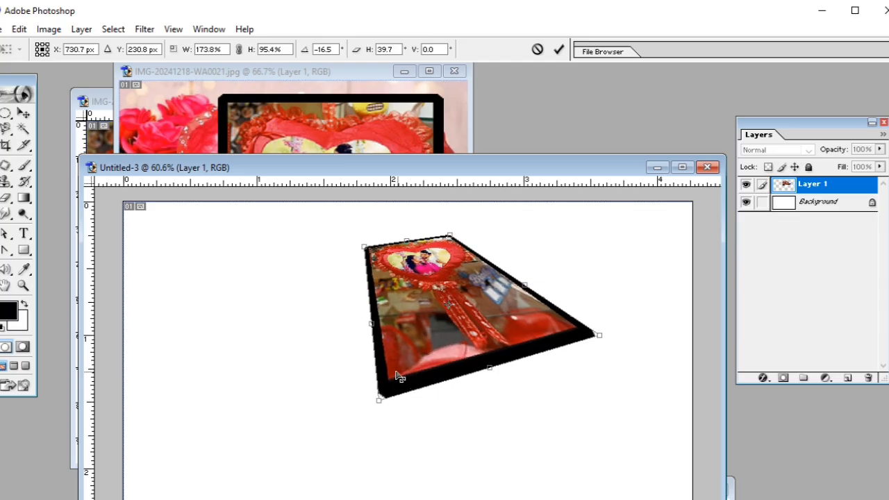
{"action": "left_click_drag", "start_coordinate": [491, 374], "coordinate": [421, 407]}
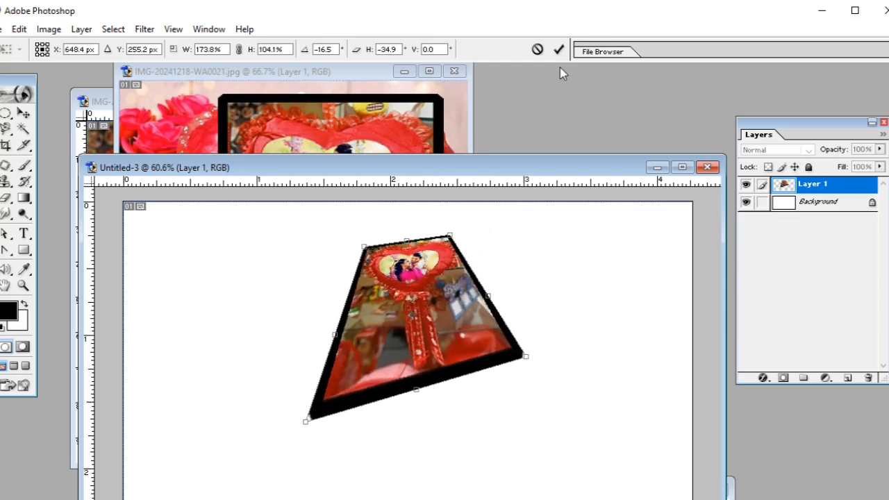
{"action": "left_click", "coordinate": [559, 49]}
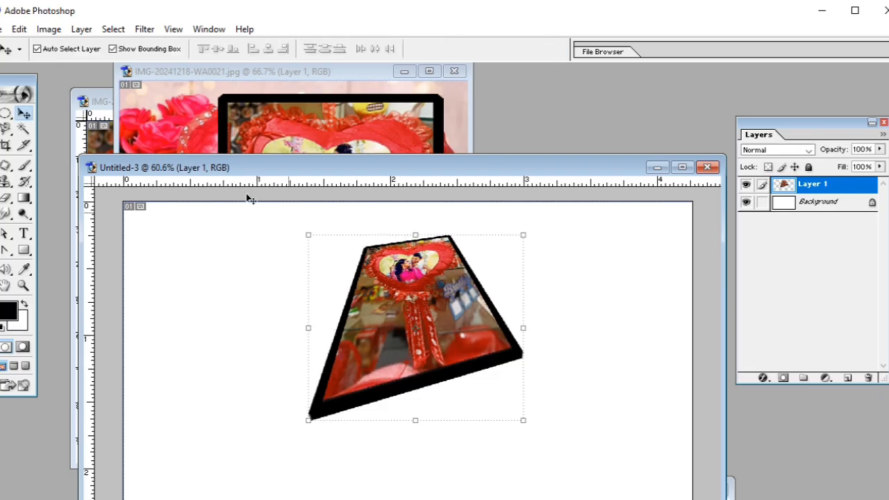
Rotate the framed heart photo by 180° and by a further 90° clockwise.
{"action": "left_click", "coordinate": [19, 30]}
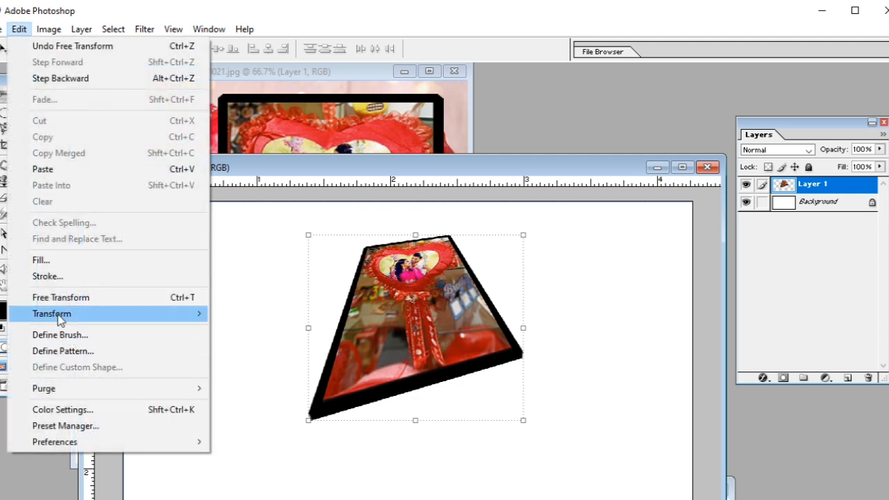
{"action": "mouse_move", "coordinate": [31, 316]}
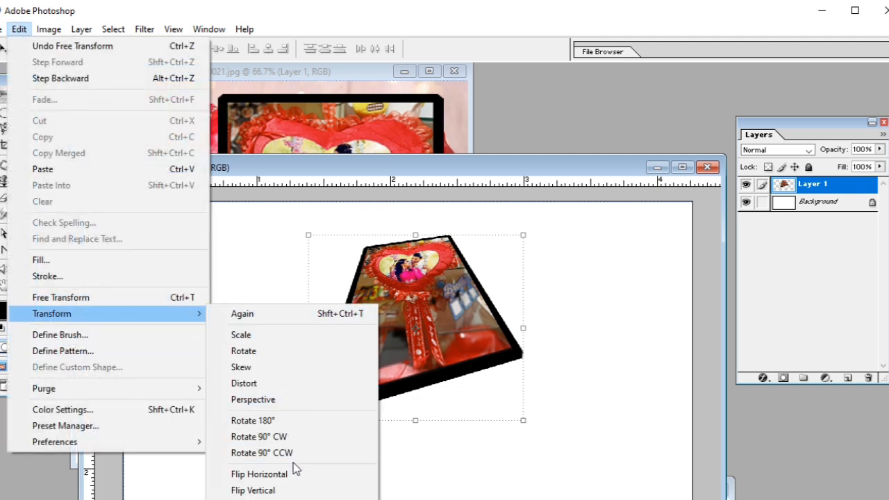
{"action": "left_click", "coordinate": [253, 425]}
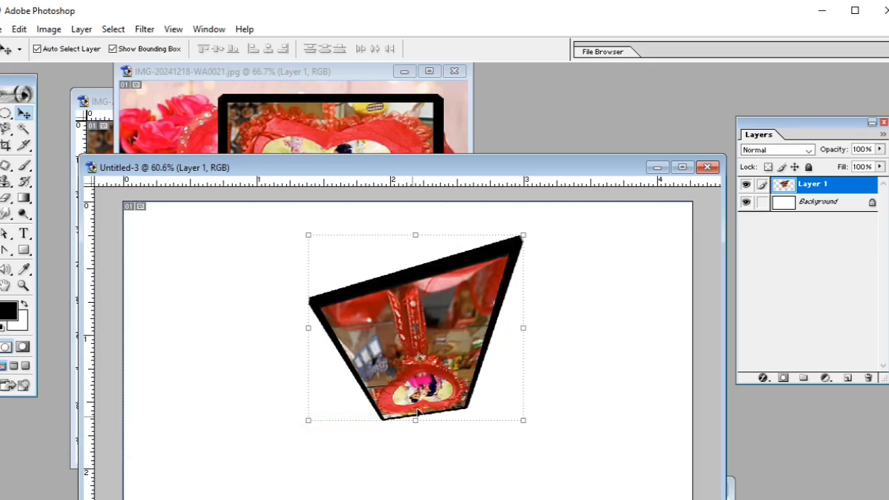
{"action": "left_click", "coordinate": [18, 29]}
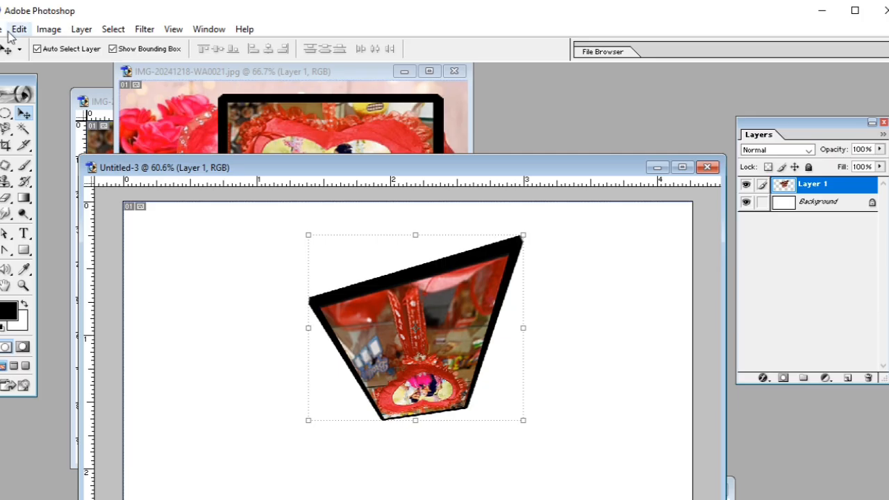
{"action": "mouse_move", "coordinate": [202, 313]}
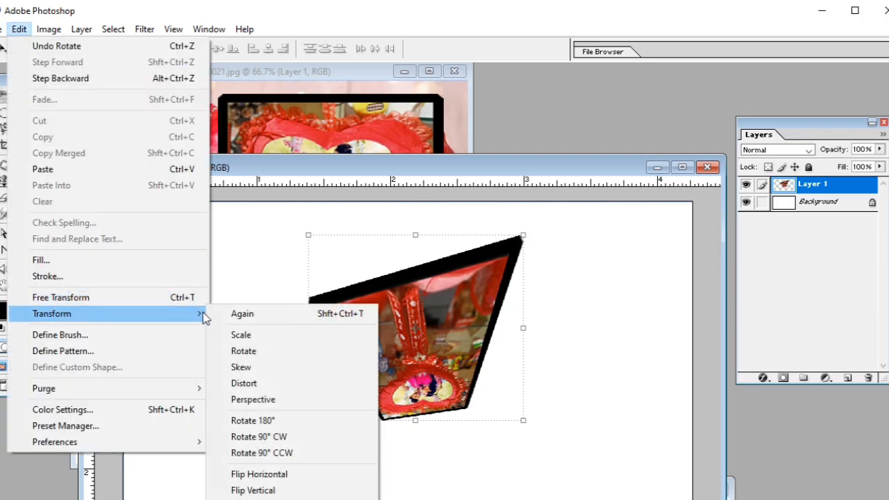
{"action": "left_click", "coordinate": [259, 437]}
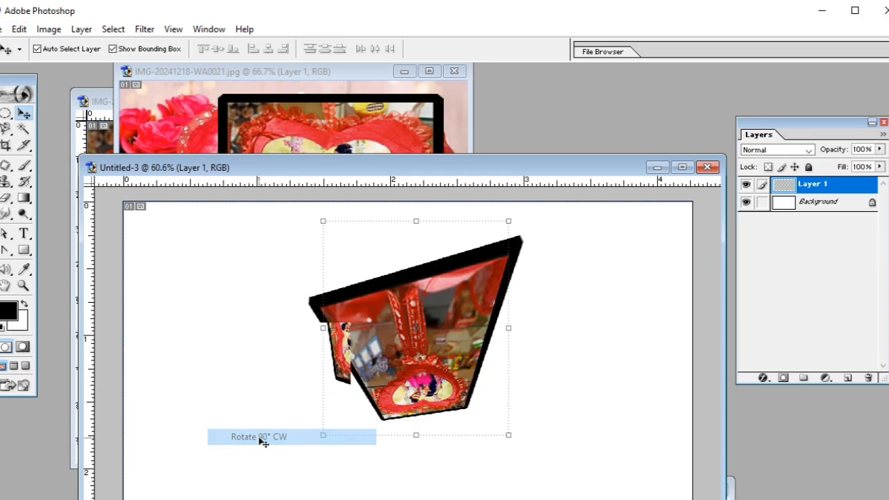
Flip the framed heart photo horizontally and vertically.
{"action": "left_click", "coordinate": [17, 31]}
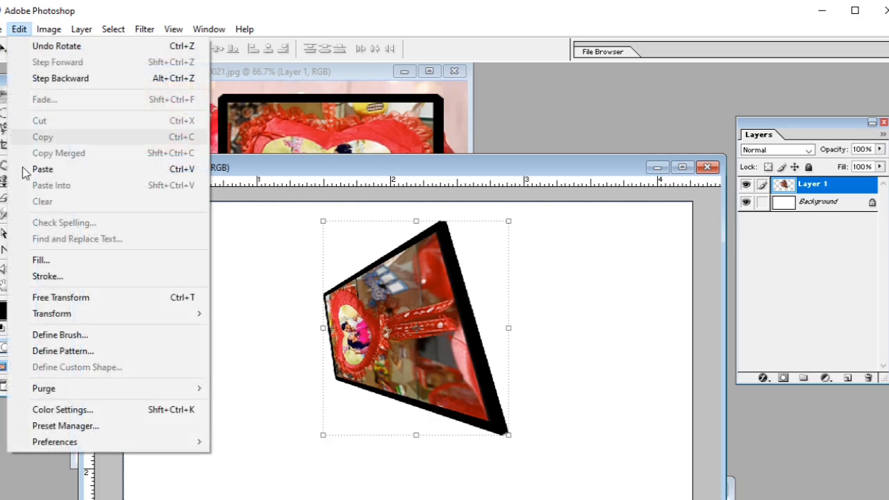
{"action": "mouse_move", "coordinate": [21, 316]}
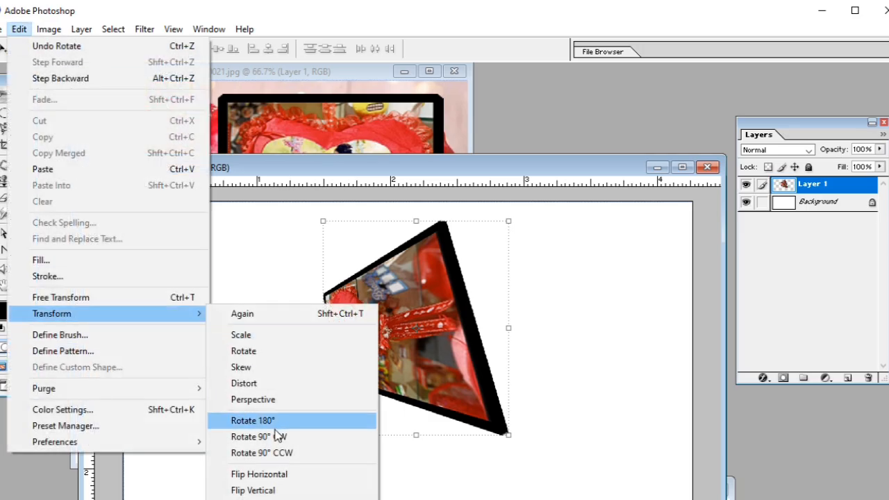
{"action": "left_click", "coordinate": [257, 476]}
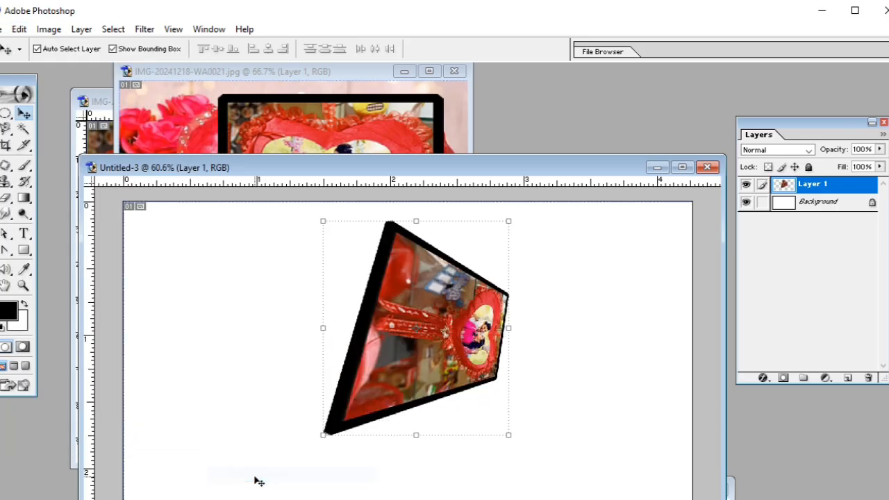
{"action": "left_click", "coordinate": [19, 29]}
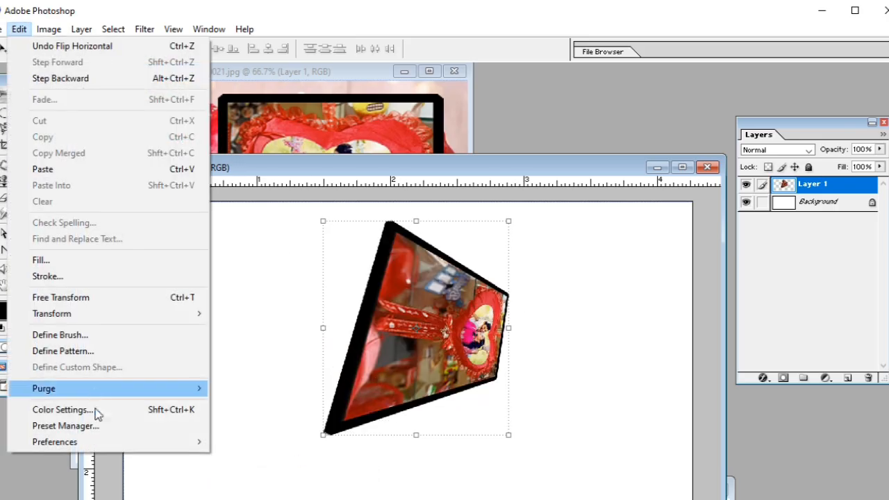
{"action": "mouse_move", "coordinate": [82, 316]}
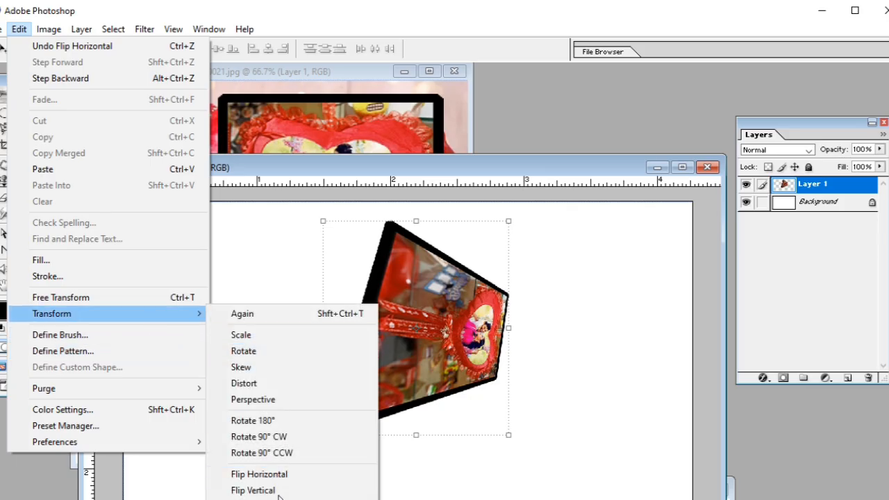
{"action": "left_click", "coordinate": [257, 485]}
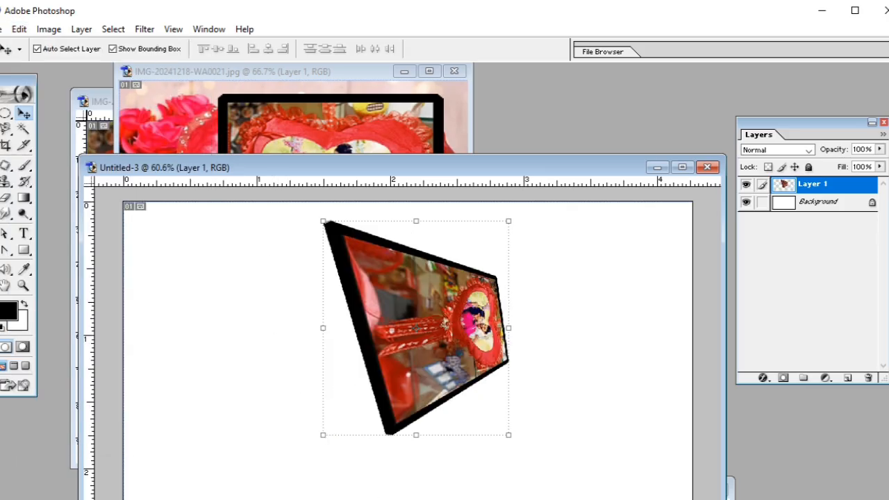
{"action": "left_click", "coordinate": [19, 29]}
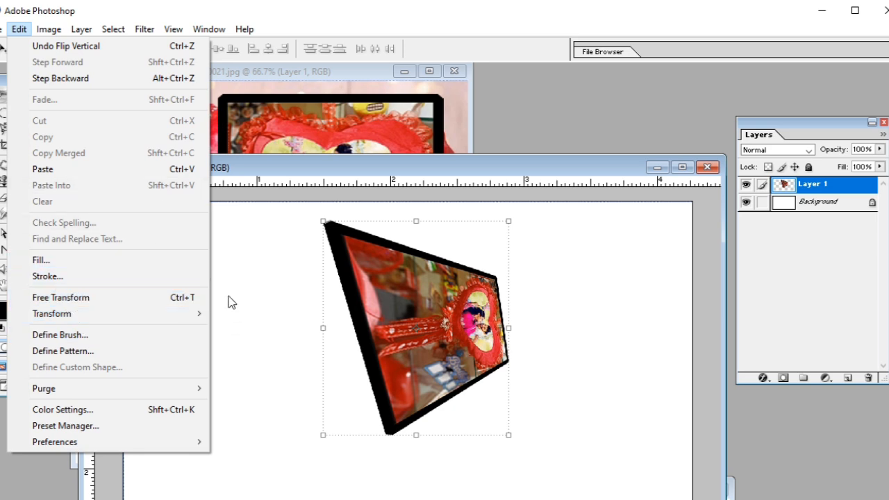
{"action": "left_click", "coordinate": [311, 270]}
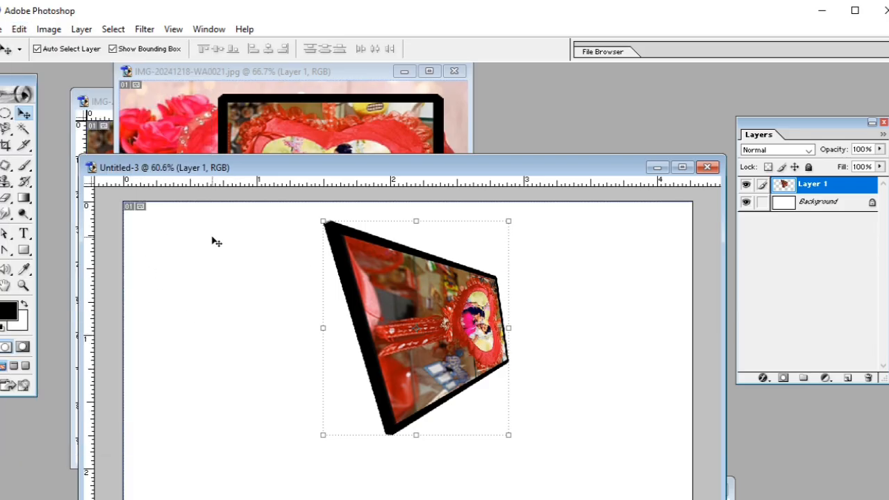